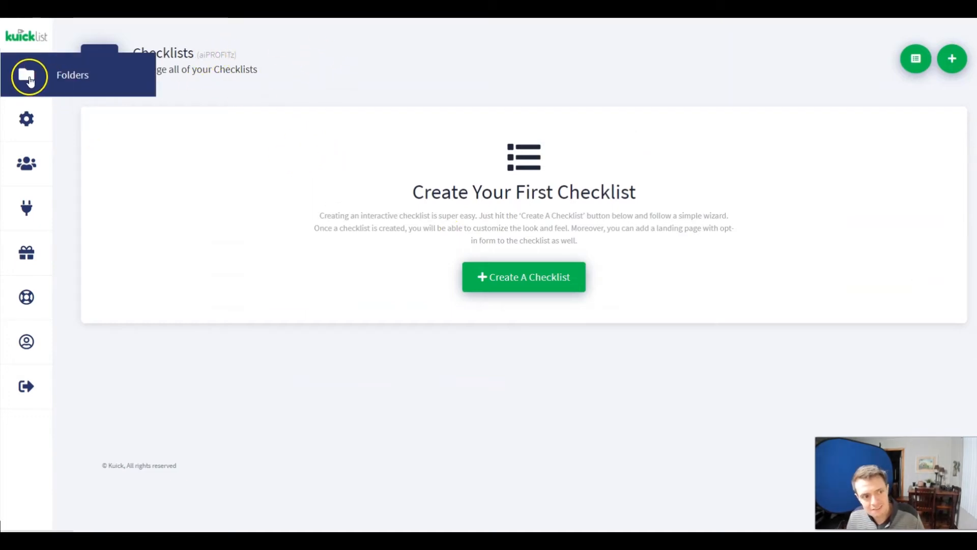
Step: Go to the folders overview and open the aiPROFITz folder
click(29, 77)
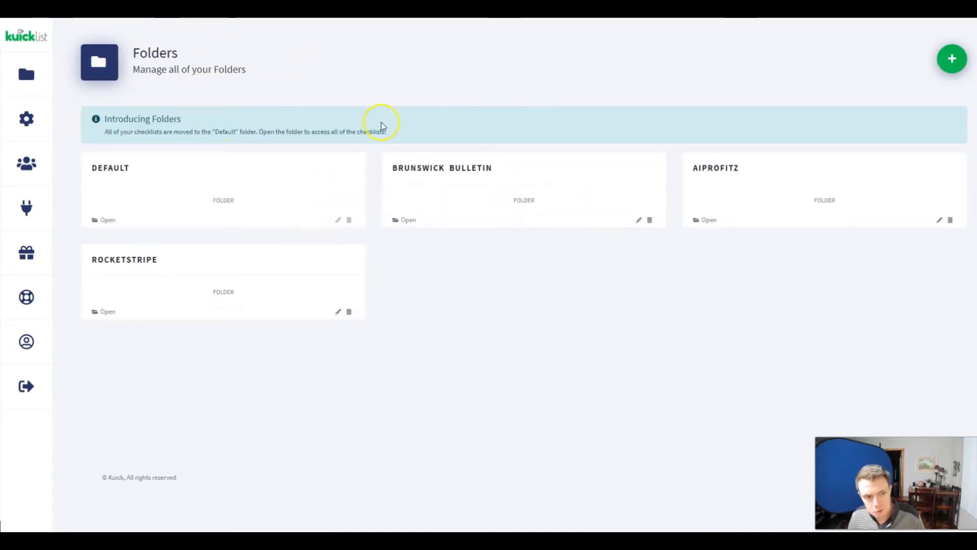
click(707, 220)
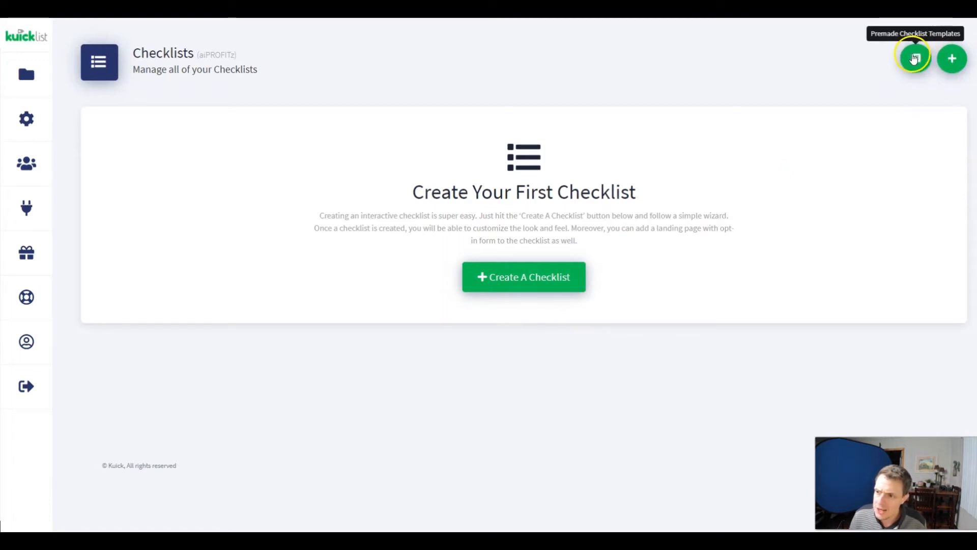
click(543, 272)
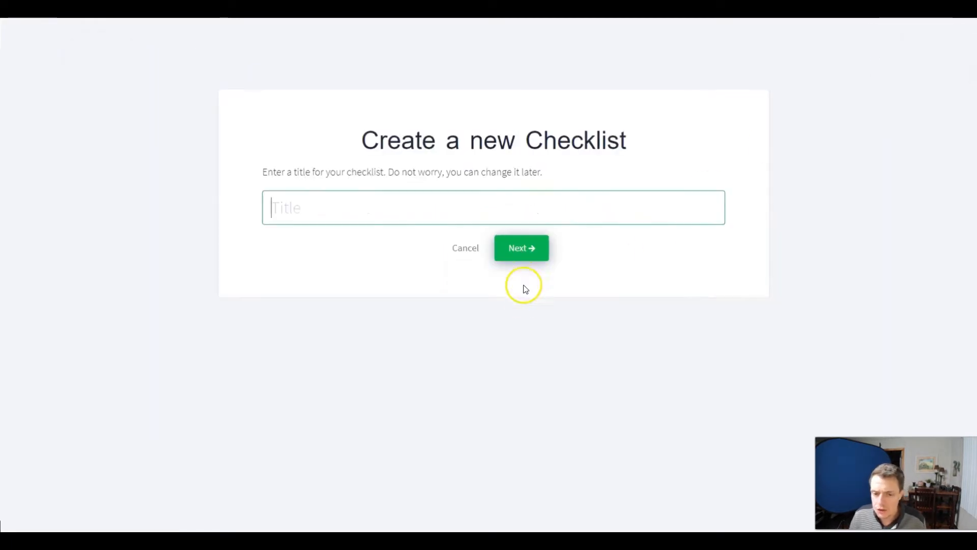
text(Demo)
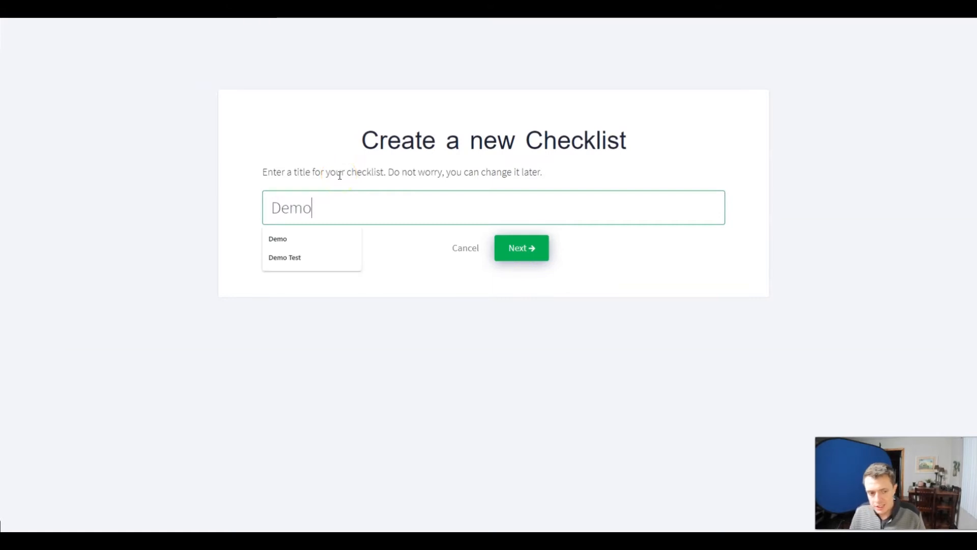
click(531, 250)
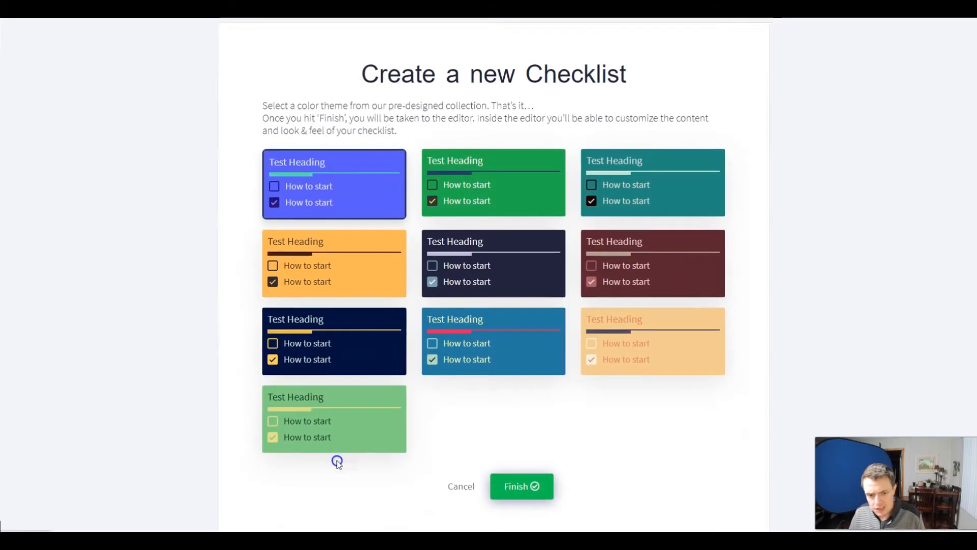
click(607, 156)
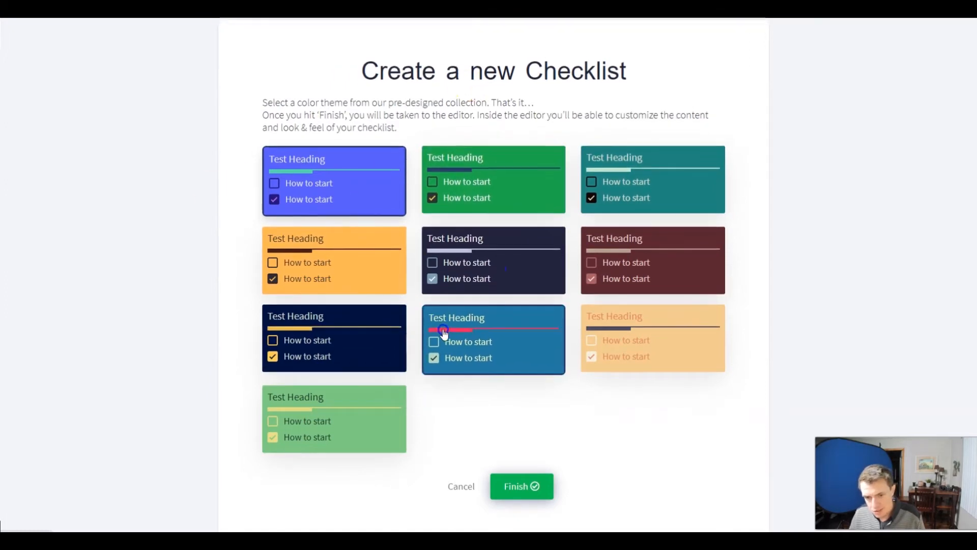
click(451, 487)
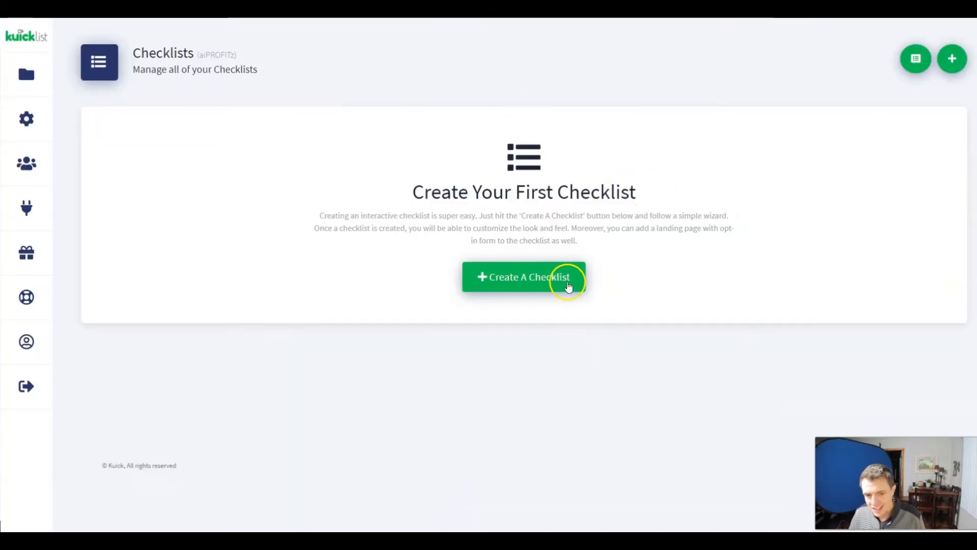
Step: Look through the list of premade checklist templates, including the business and marketing topics
click(916, 58)
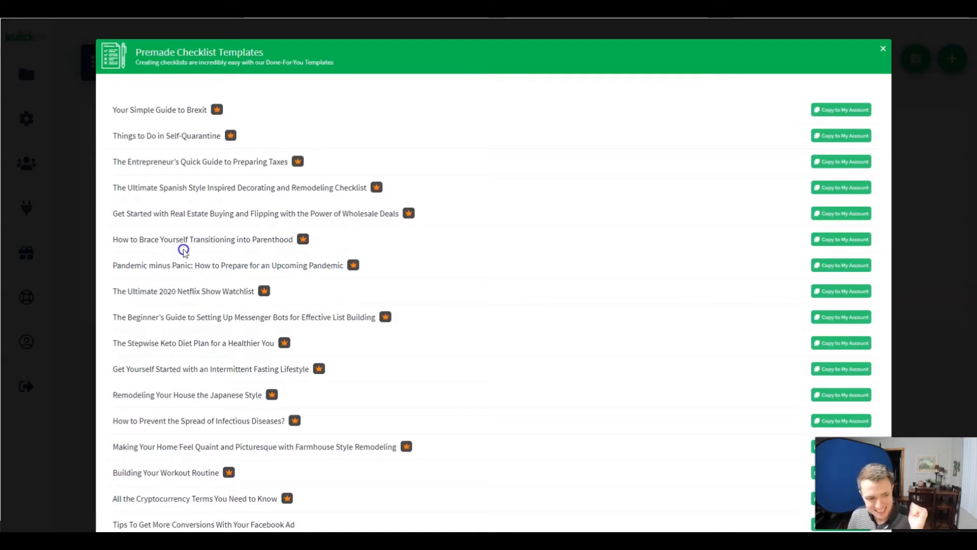
scroll(231, 261, down, 1)
scroll(231, 261, down, 3)
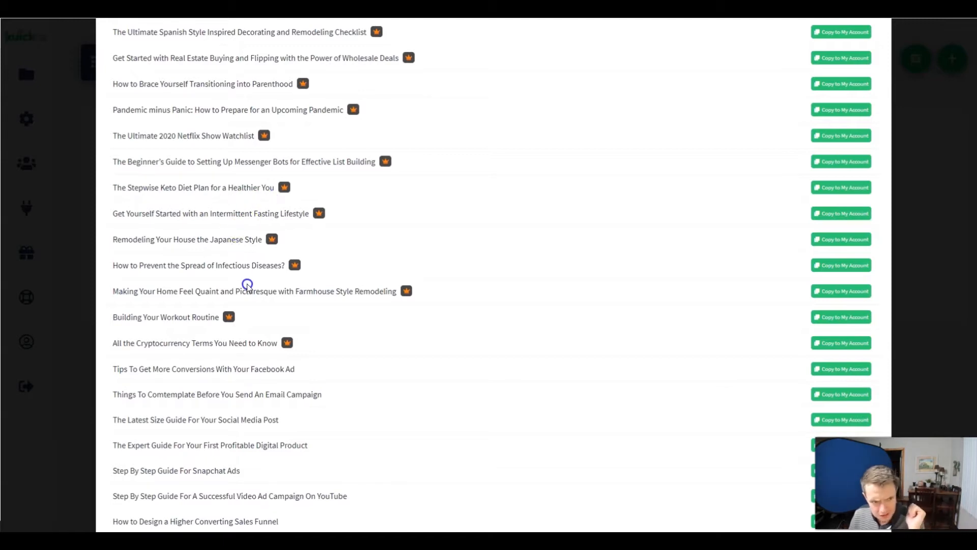
scroll(247, 284, down, 1)
scroll(216, 181, down, 1)
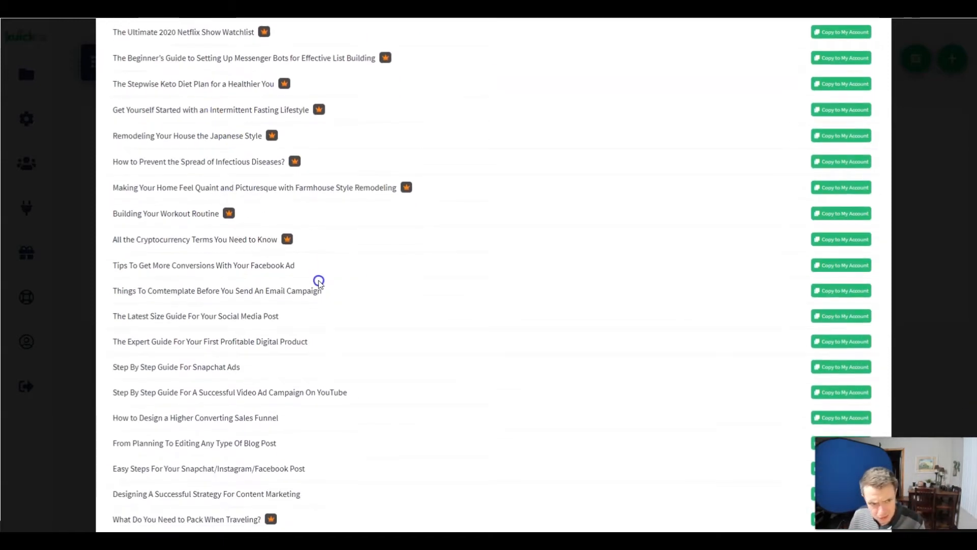
scroll(318, 282, down, 1)
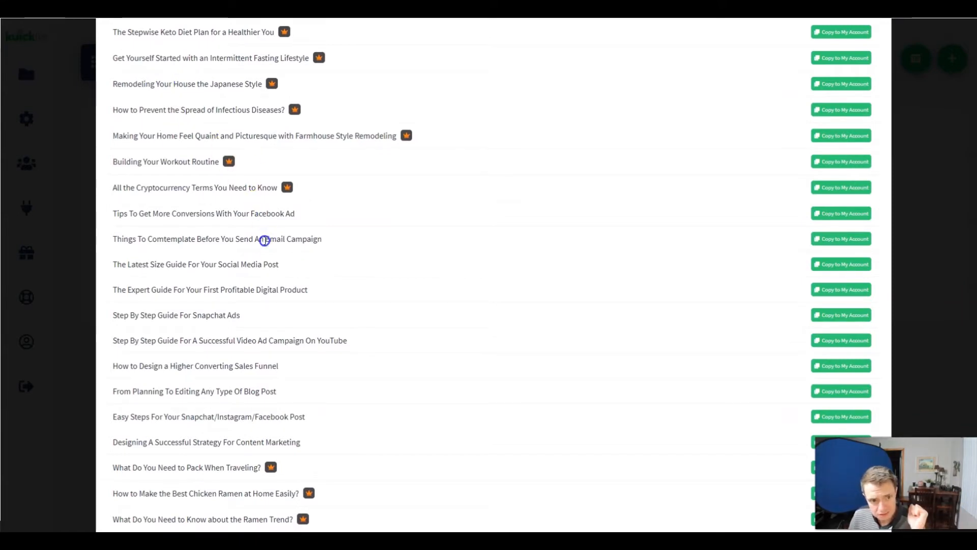
scroll(264, 242, down, 13)
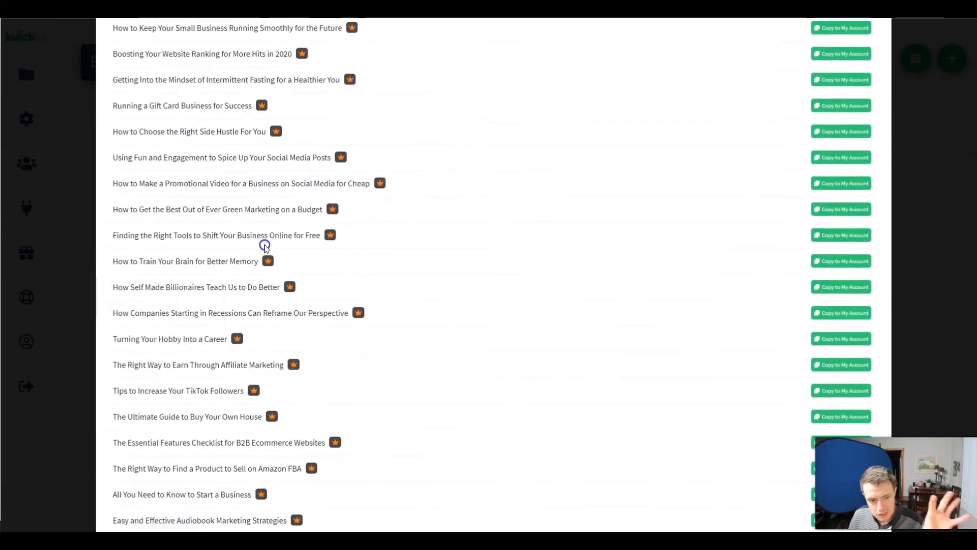
scroll(264, 245, down, 3)
scroll(317, 357, up, 8)
scroll(320, 360, up, 2)
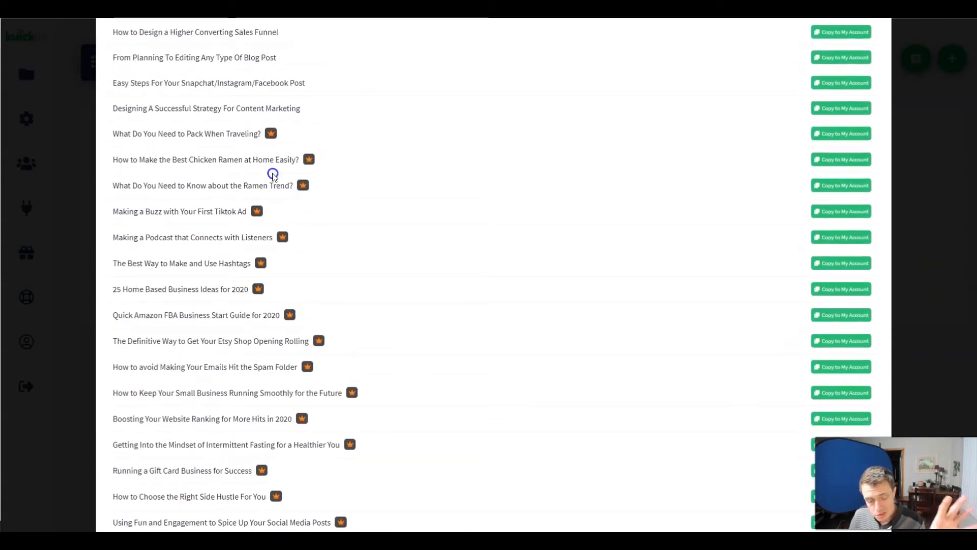
scroll(312, 223, up, 2)
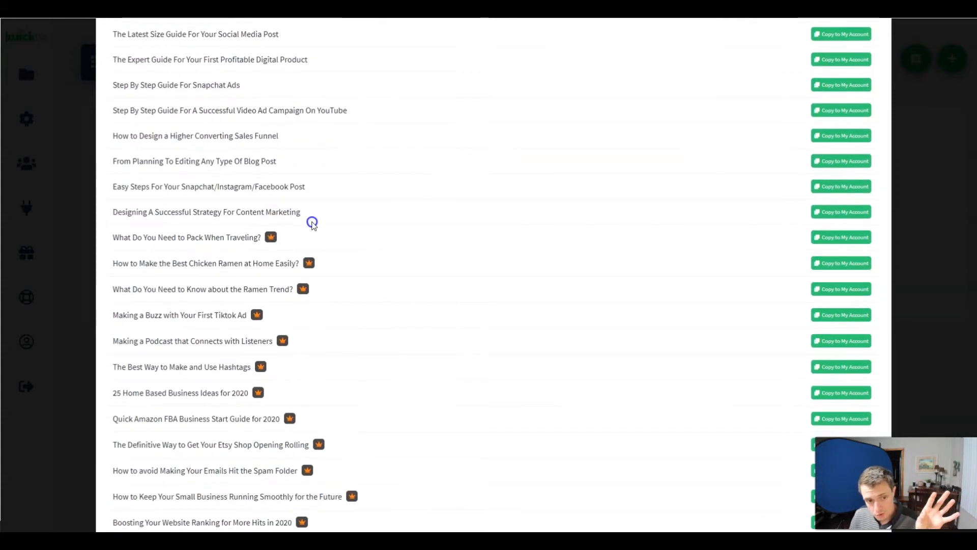
scroll(312, 221, up, 5)
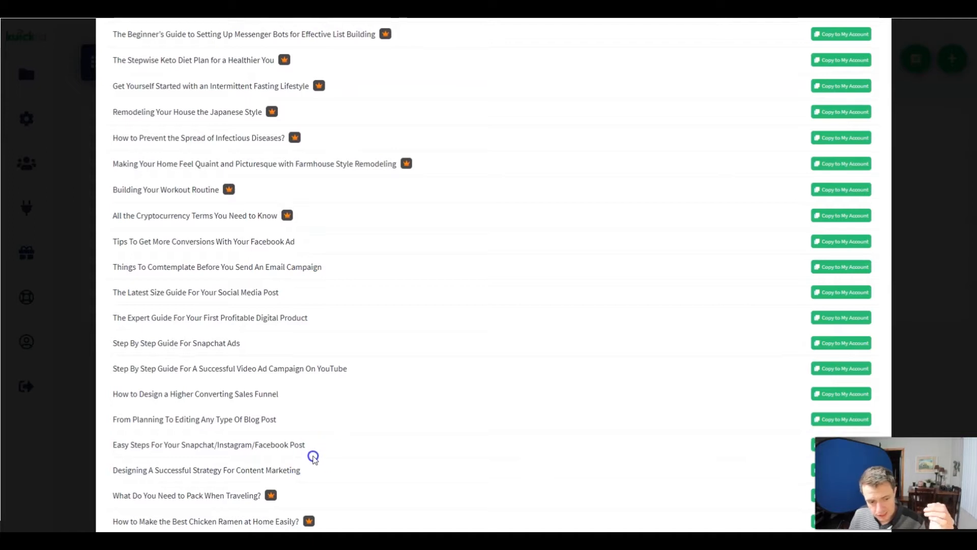
scroll(312, 456, down, 1)
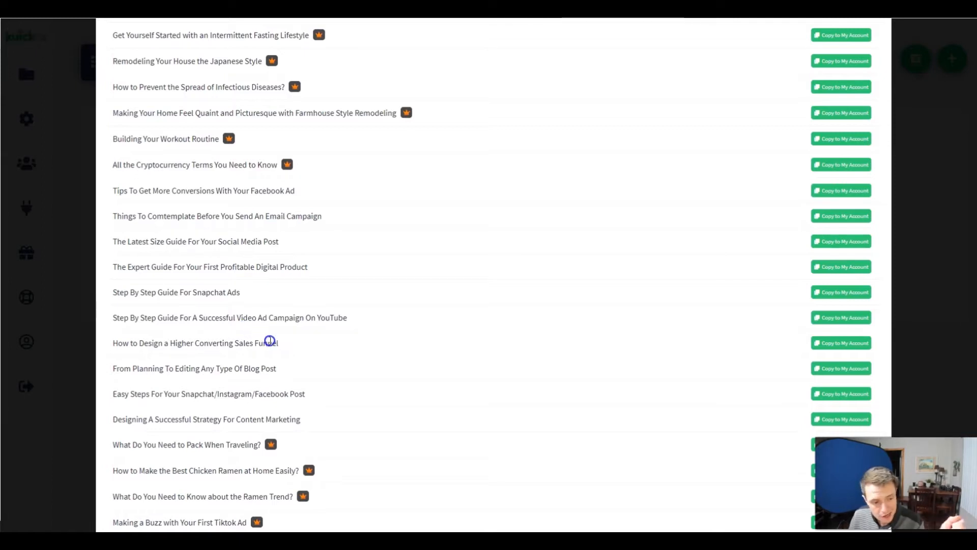
scroll(303, 345, up, 3)
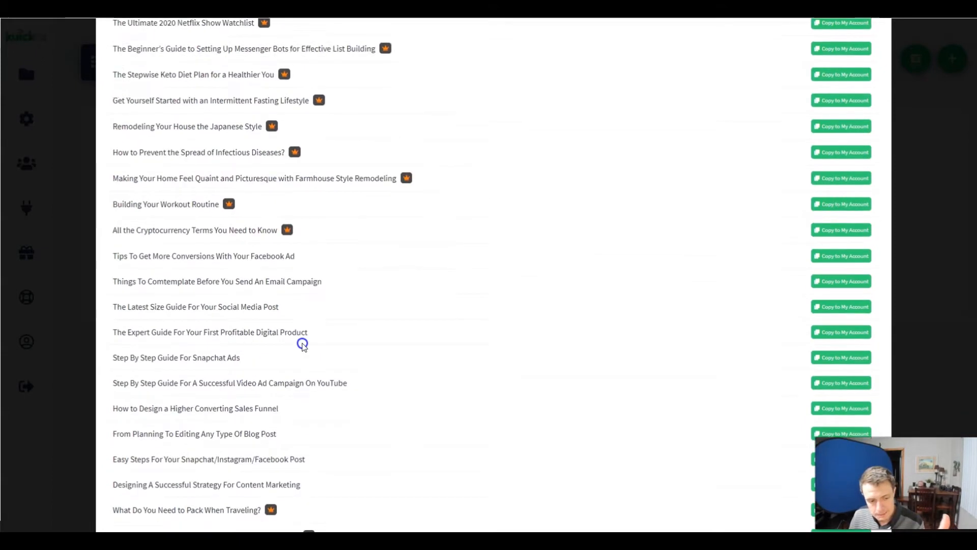
scroll(302, 345, up, 3)
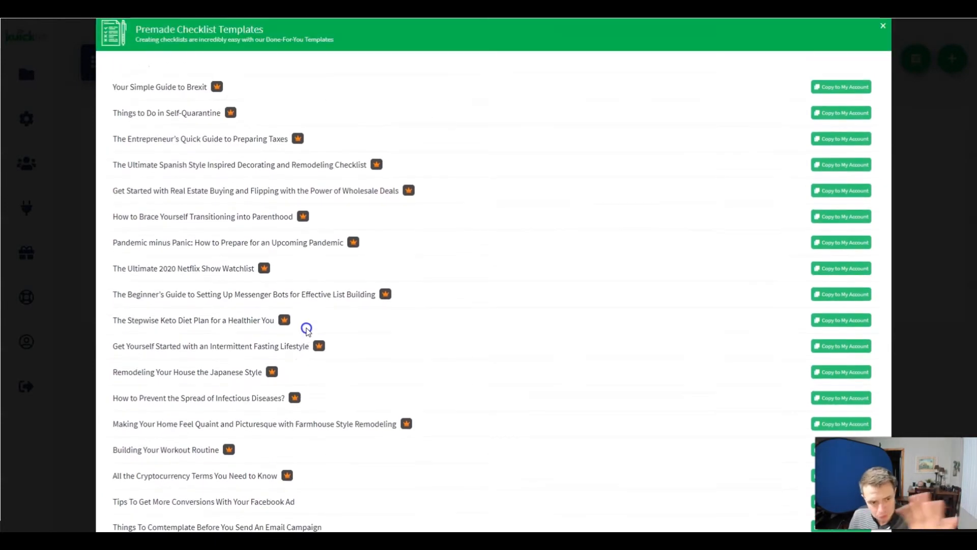
scroll(307, 318, up, 1)
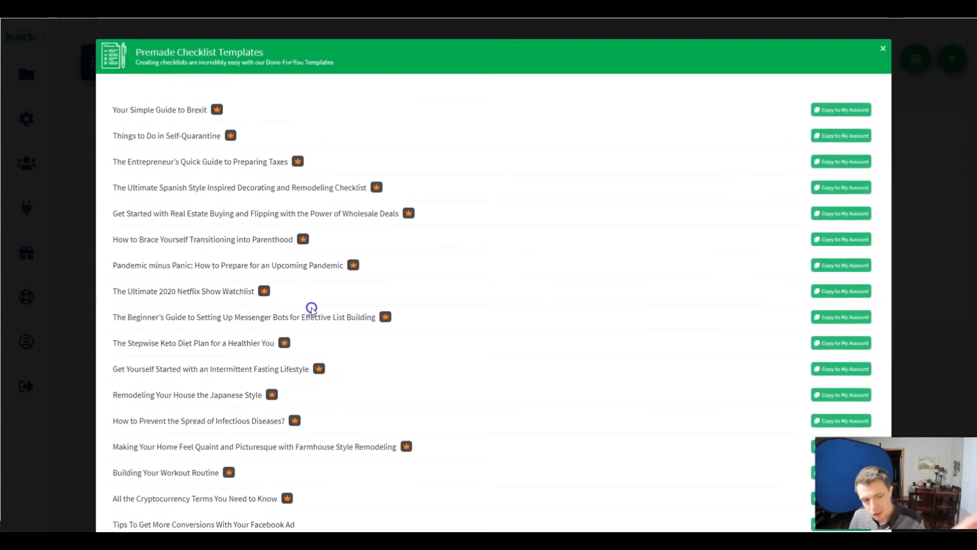
Step: Copy the premade template "The Beginner's Guide to Setting Up Messenger Bots for Effective List Building" to the account
scroll(311, 308, down, 1)
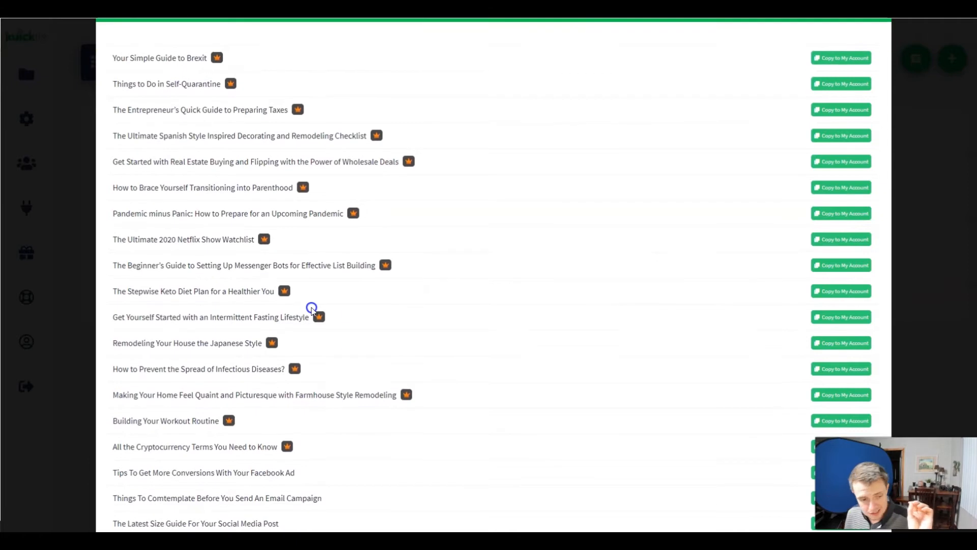
scroll(312, 307, up, 1)
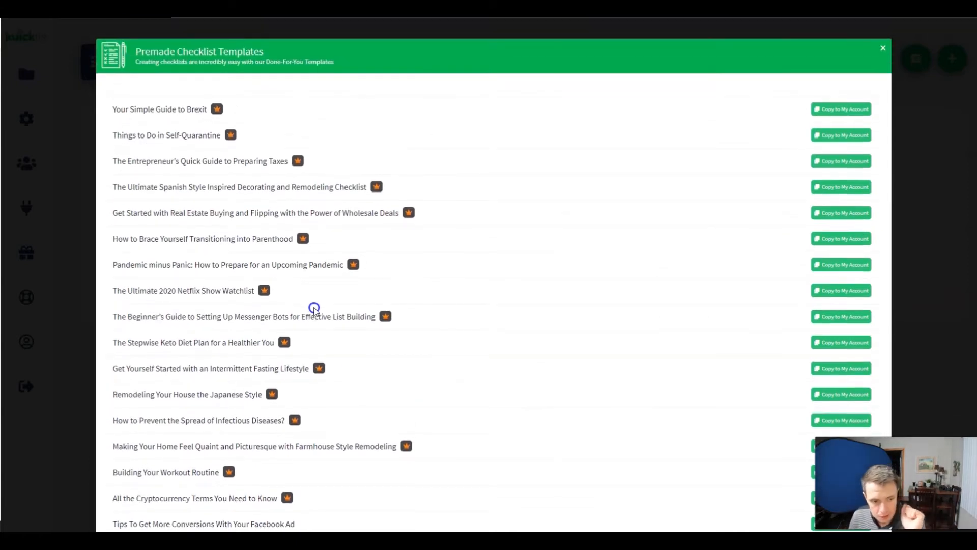
scroll(312, 307, down, 2)
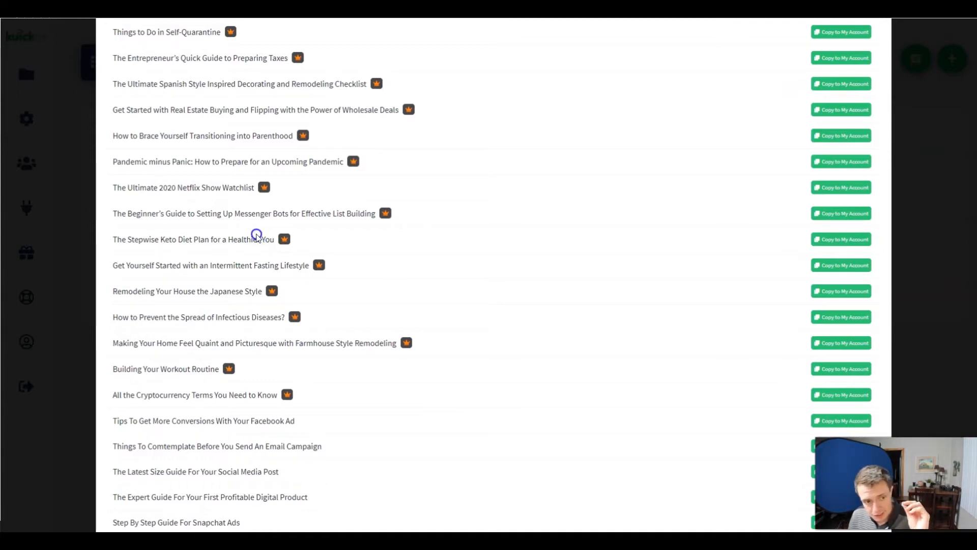
scroll(256, 236, up, 2)
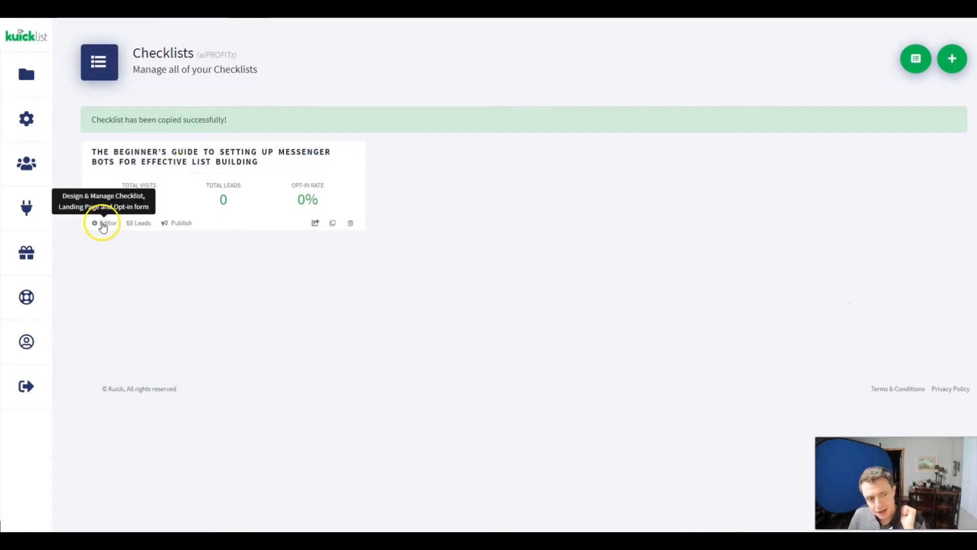
Step: Review the copied checklist's leads and its publishing options: KuickList hosting, own landing page, HTML download, WordPress and embedding
click(139, 223)
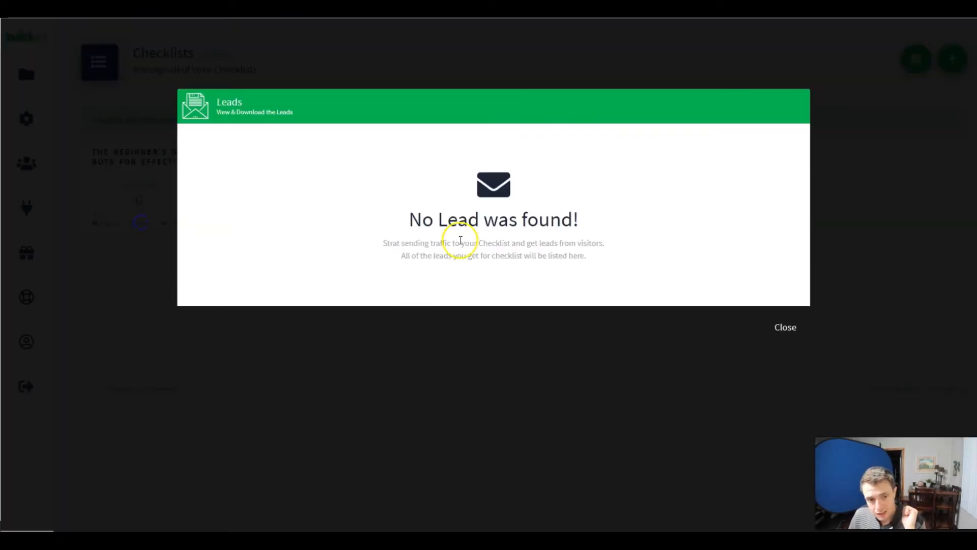
click(774, 326)
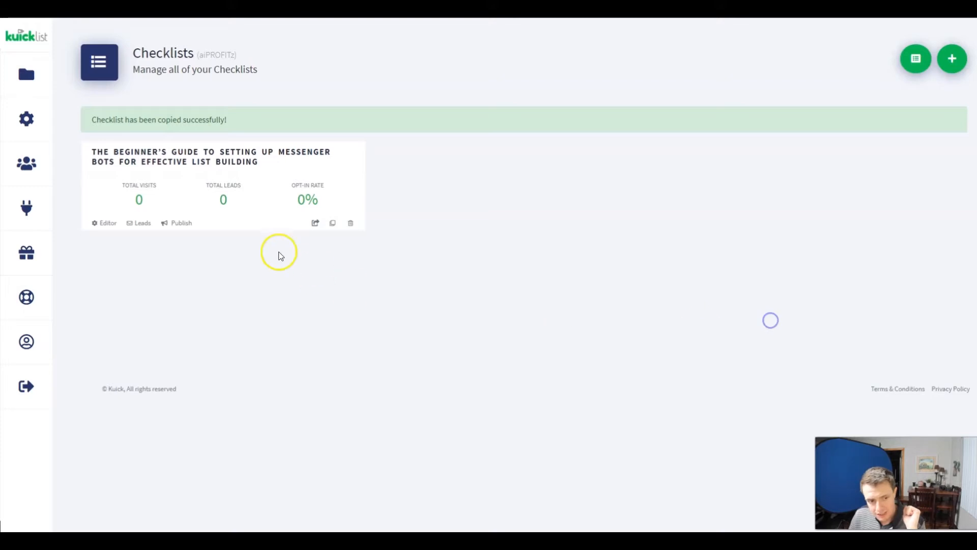
click(182, 227)
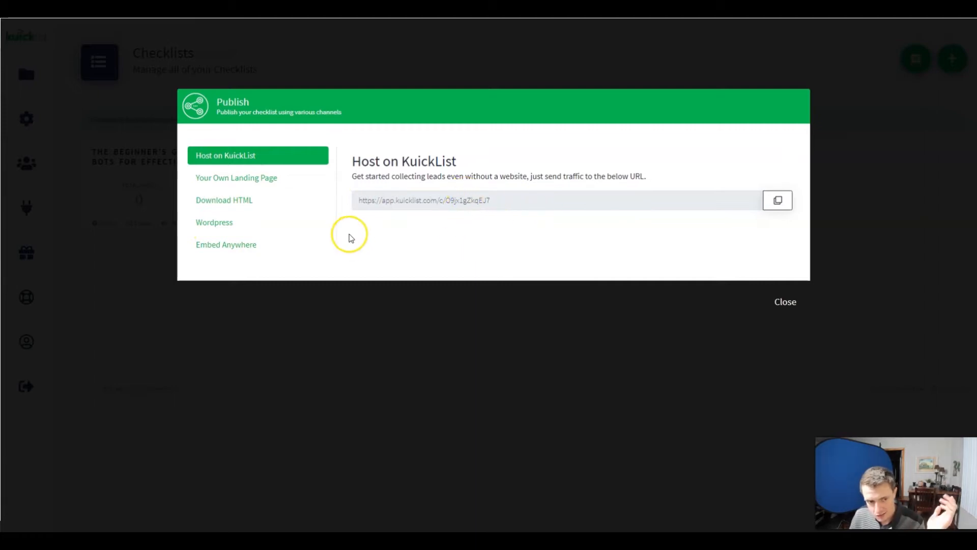
click(210, 184)
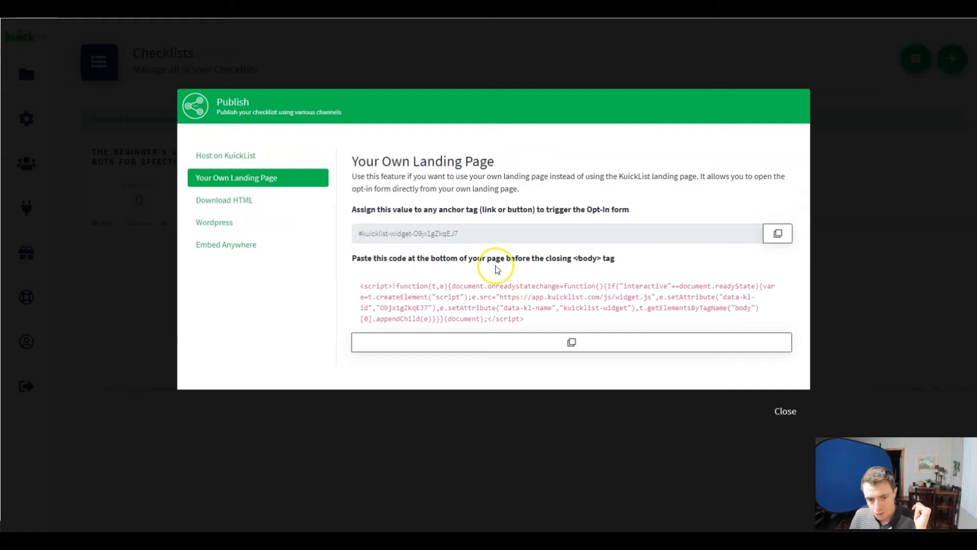
click(204, 201)
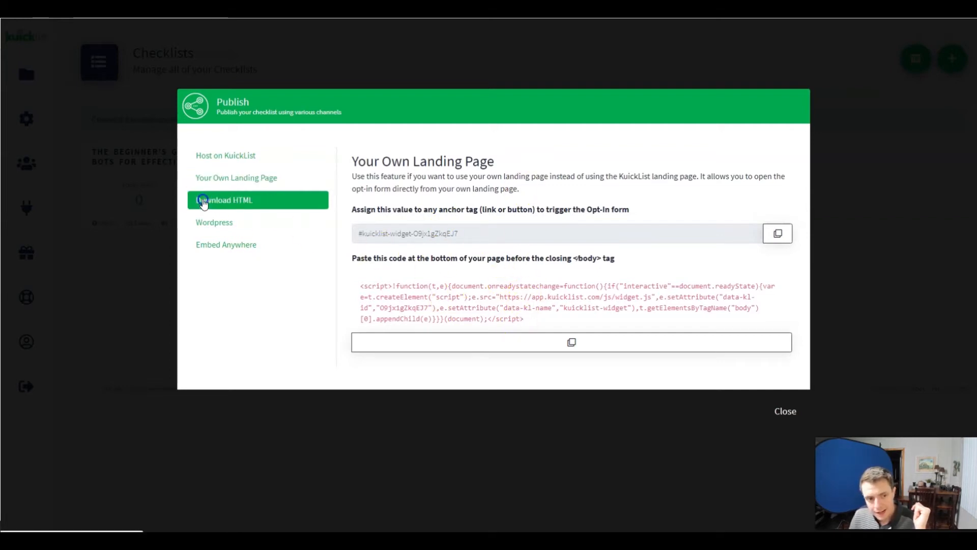
click(213, 224)
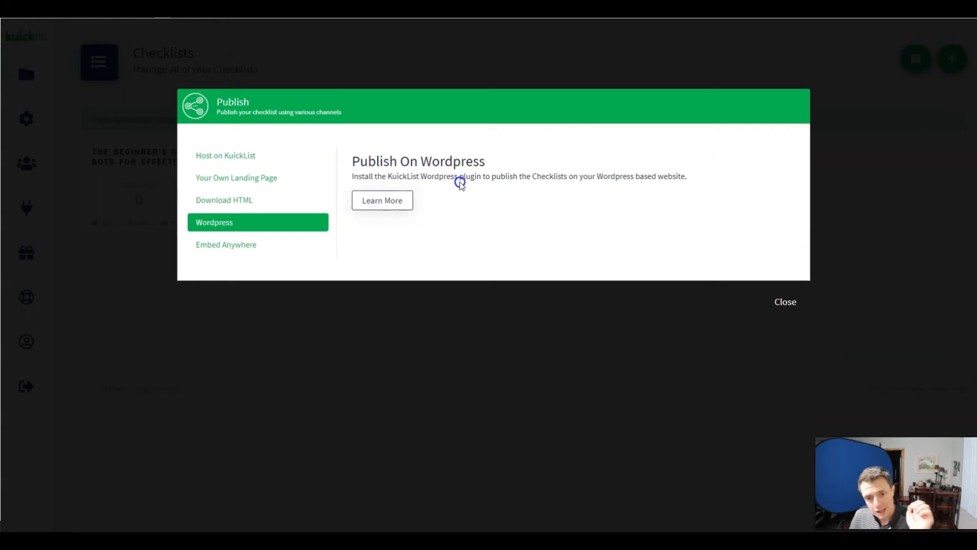
click(248, 248)
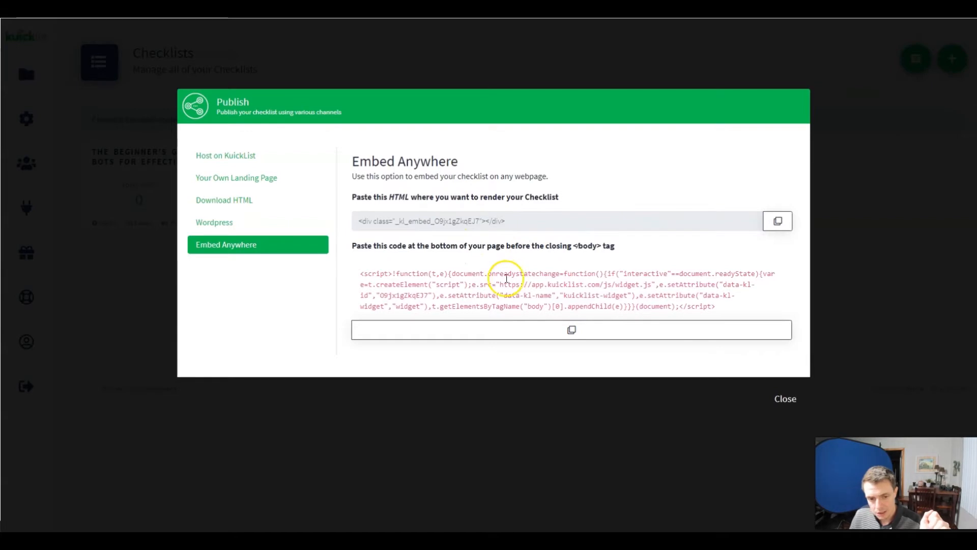
click(784, 398)
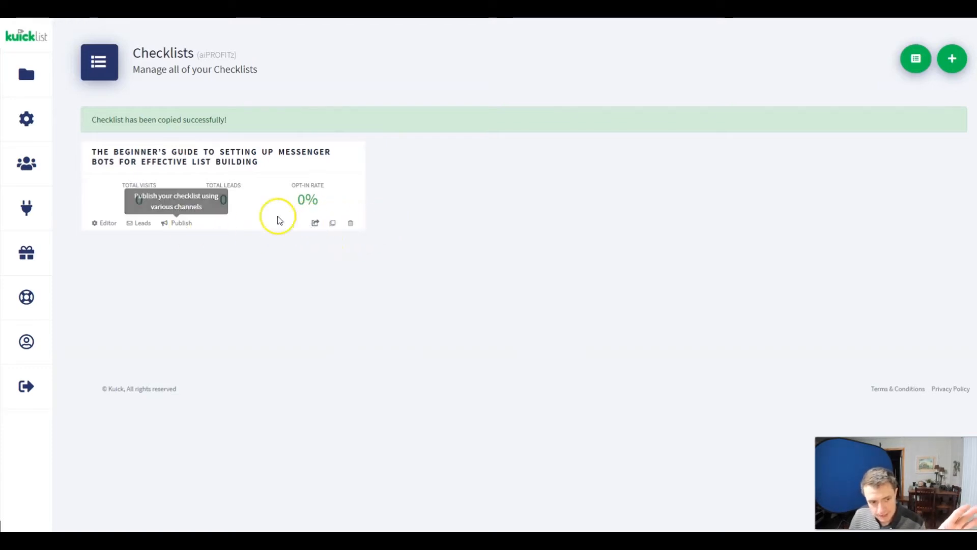
click(314, 223)
click(319, 128)
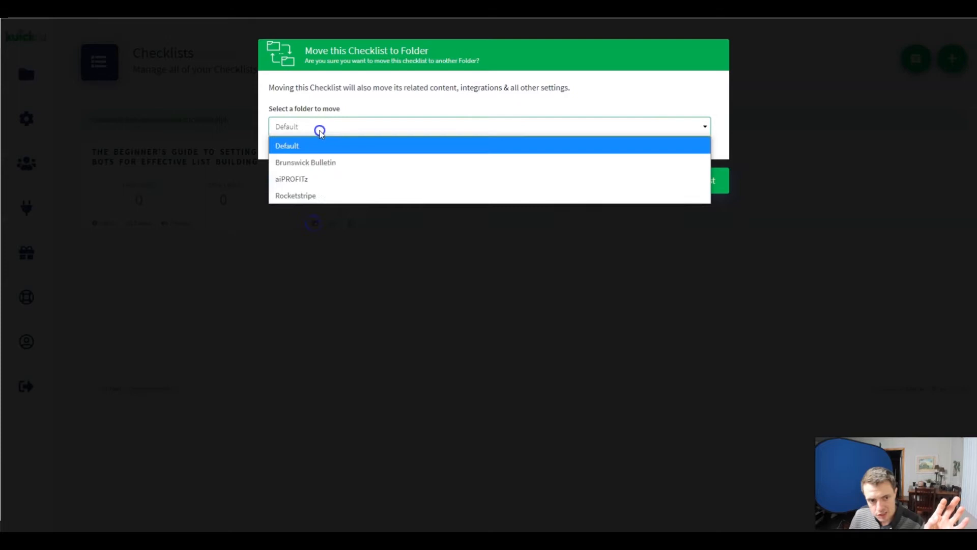
click(316, 148)
click(569, 186)
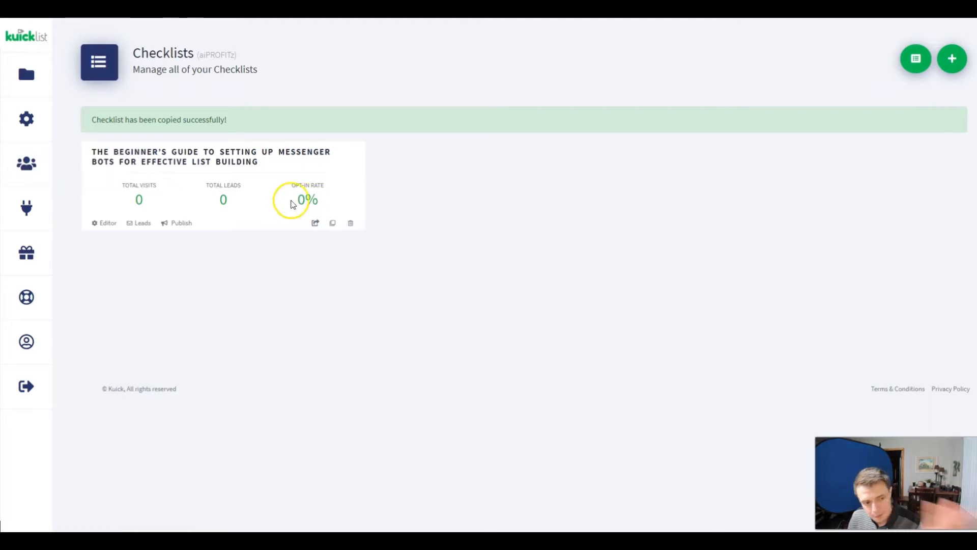
Step: Open the messenger bots checklist in the editor and display its landing page for editing
click(96, 223)
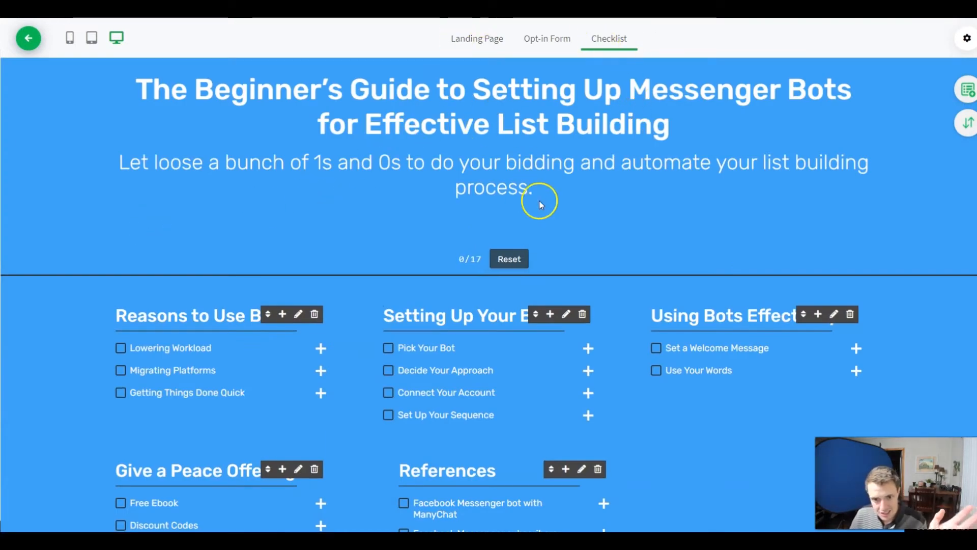
click(466, 38)
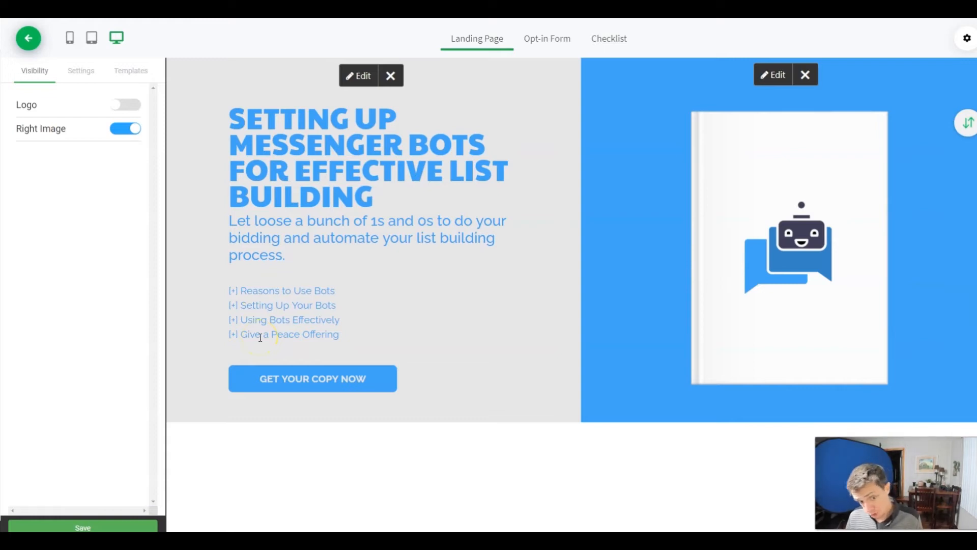
Step: Recolour the landing page subheadline "Let loose a bunch of 1s and 0s..." bright green
triple_click(275, 252)
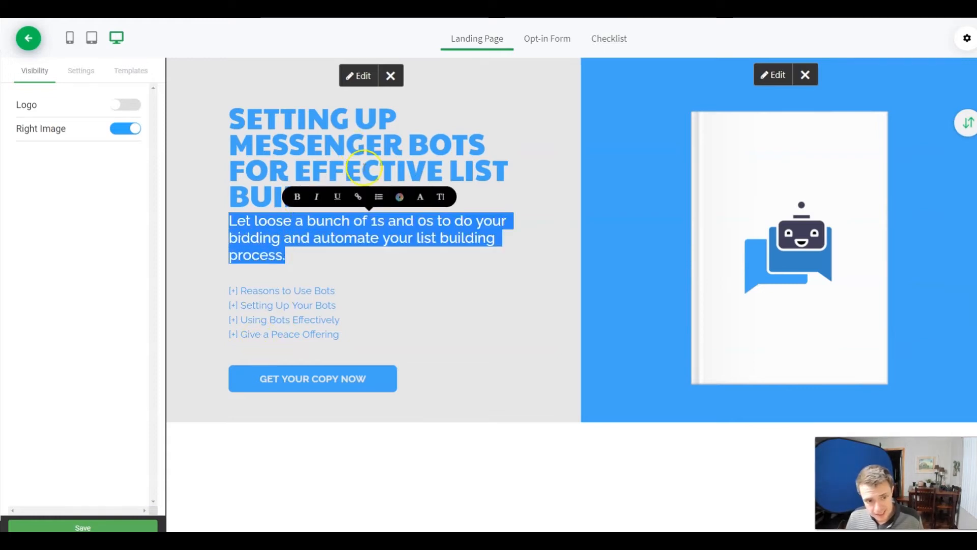
click(401, 198)
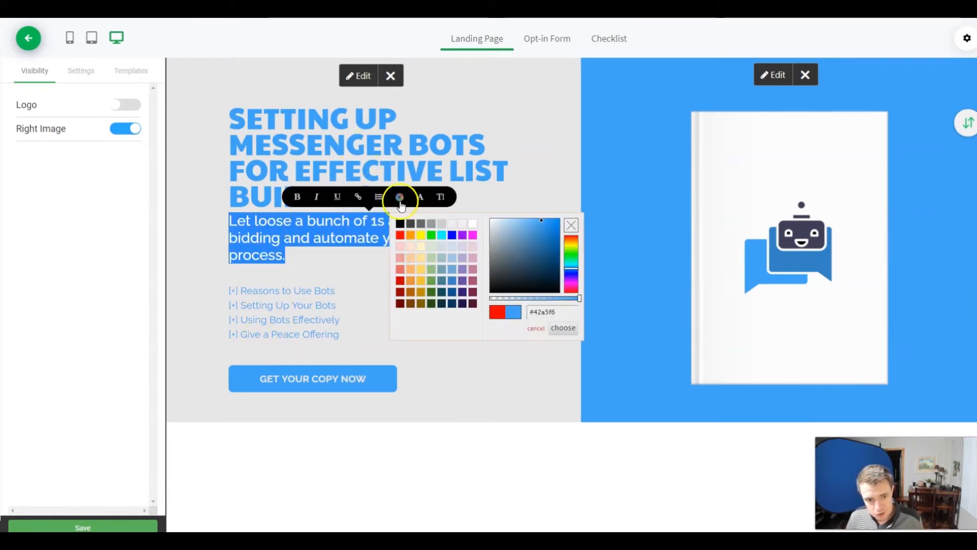
click(432, 238)
click(431, 337)
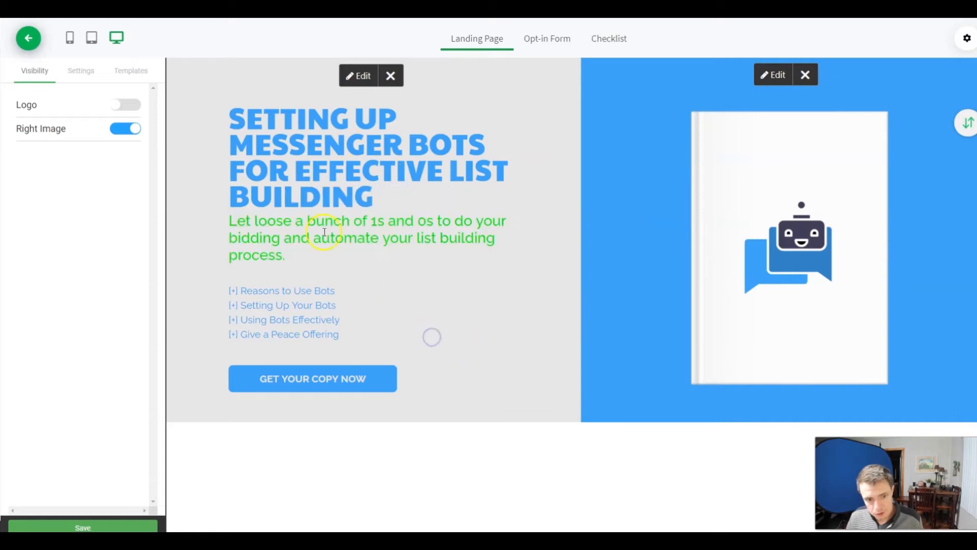
Step: Review the opt-in form and the checklist page, comparing the form with the landing page that leads to it
click(553, 45)
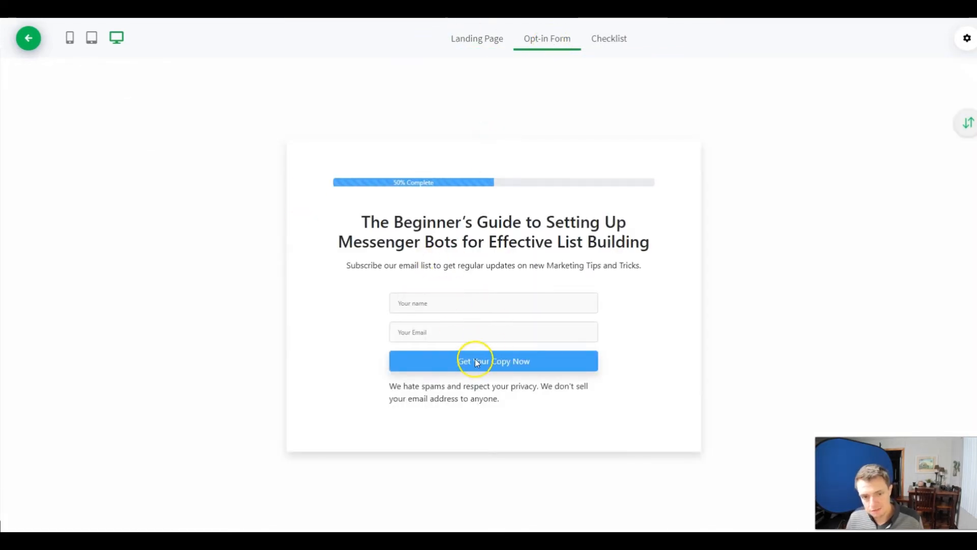
click(475, 39)
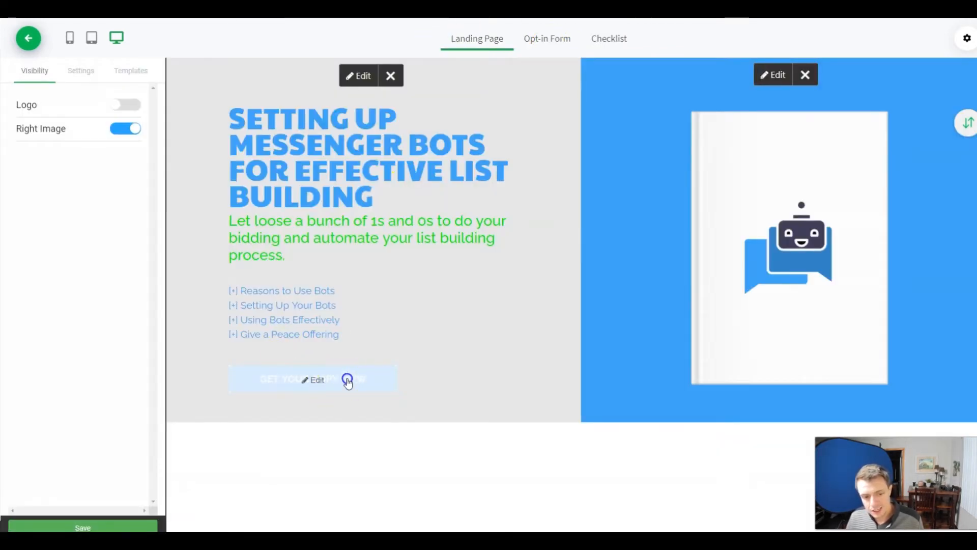
click(541, 37)
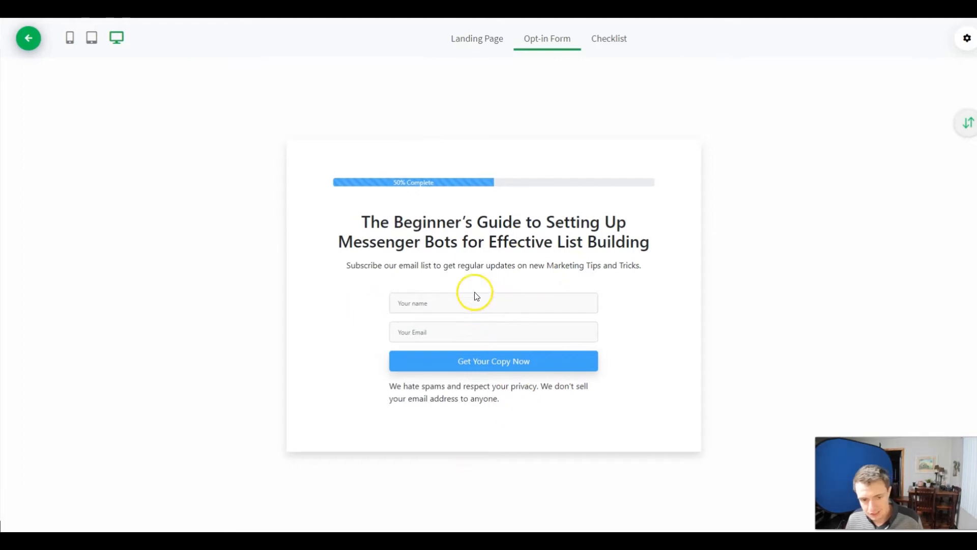
click(592, 41)
scroll(564, 219, down, 3)
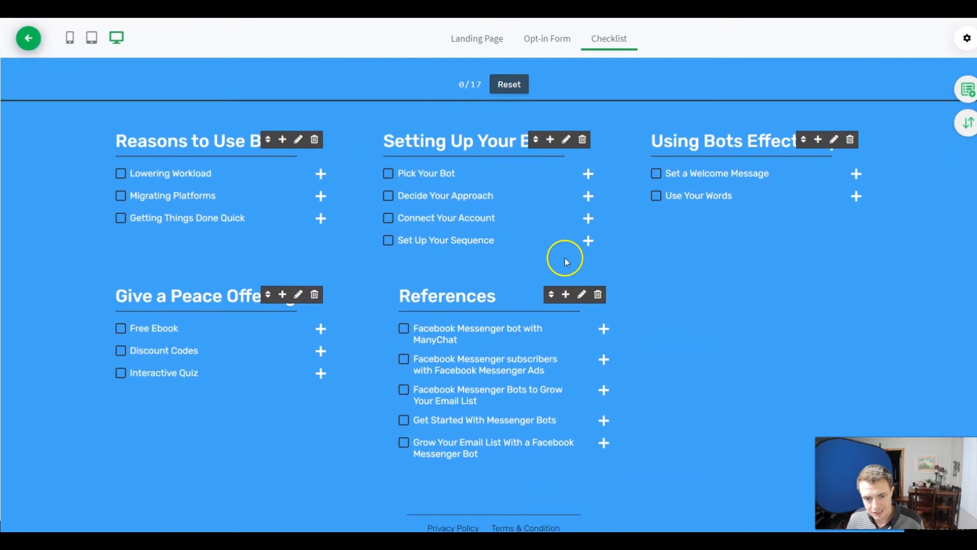
scroll(563, 254, up, 3)
click(527, 45)
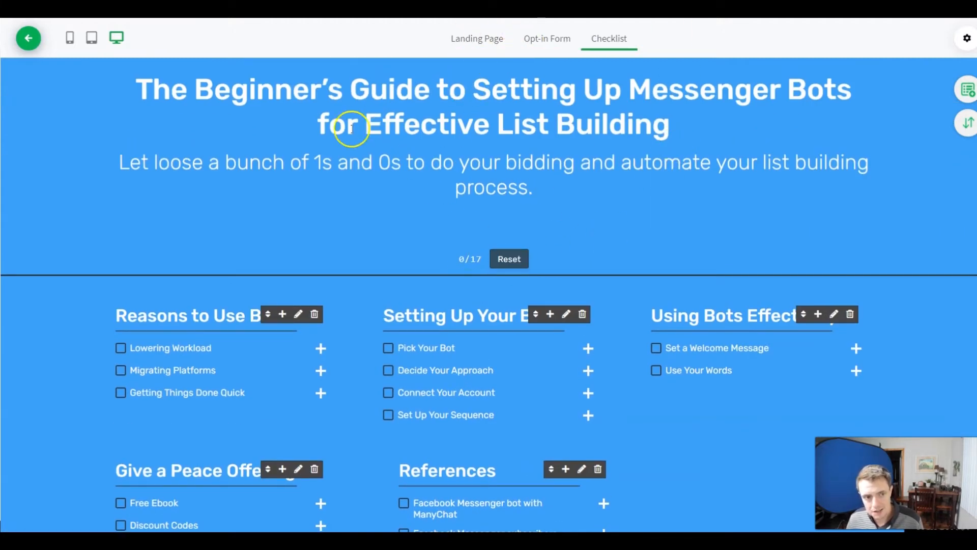
Step: Tick off all three items under Reasons to Use Bots, plus Free Ebook and Discount Codes under the peace offering section
scroll(410, 269, down, 1)
scroll(399, 279, up, 1)
scroll(401, 282, down, 1)
click(121, 297)
click(121, 318)
click(120, 341)
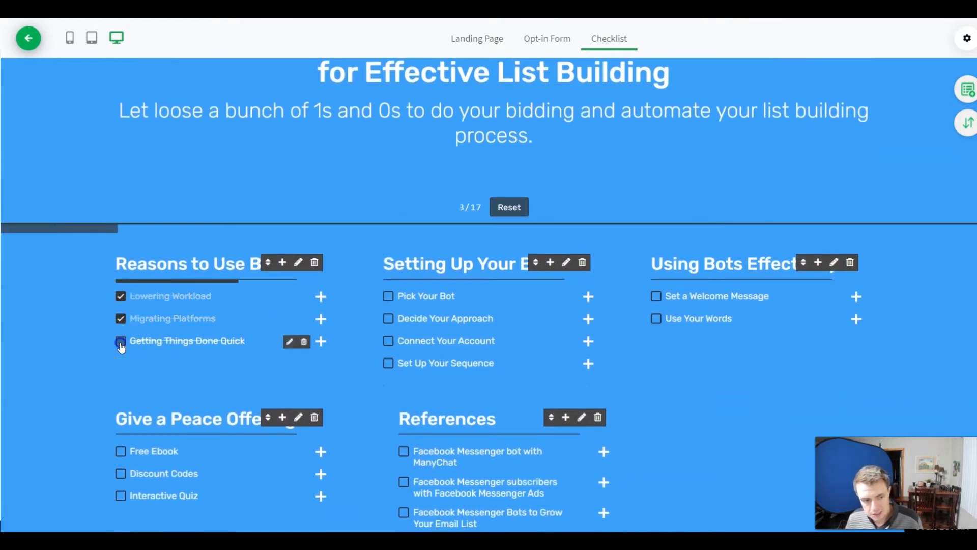
scroll(152, 316, down, 2)
click(120, 347)
click(121, 370)
scroll(203, 149, up, 1)
scroll(177, 329, down, 1)
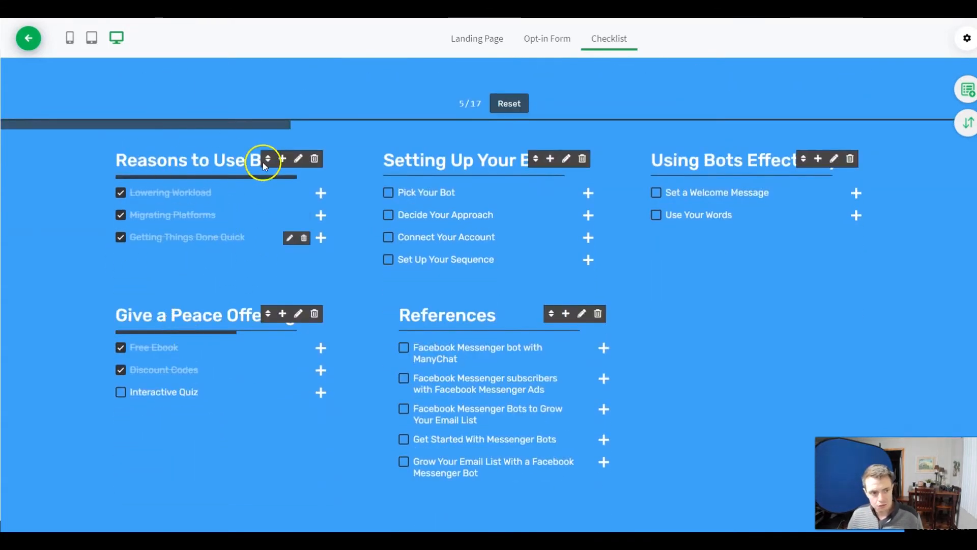
Step: Expand the Lowering Workload item, append a sentence starting "Try it" to its description, and save the option
click(321, 193)
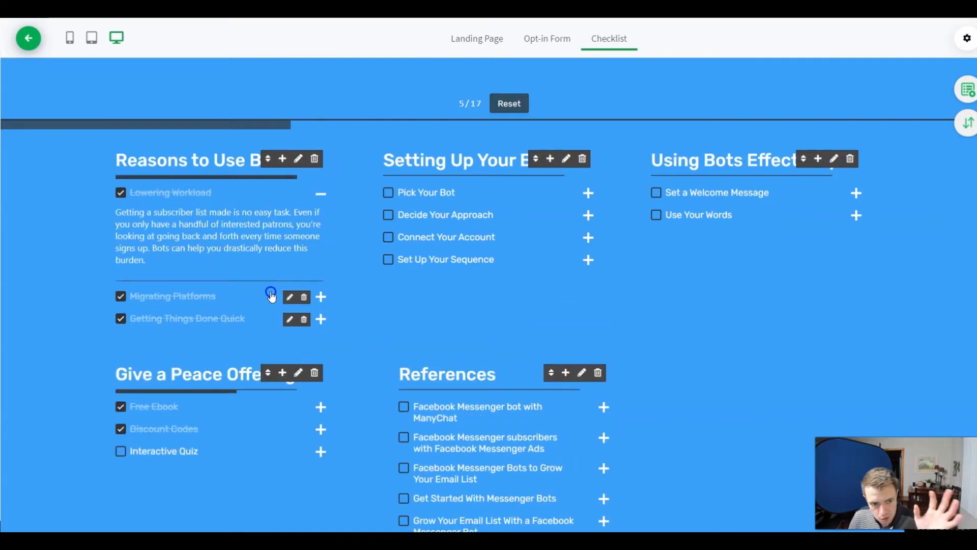
scroll(322, 355, down, 2)
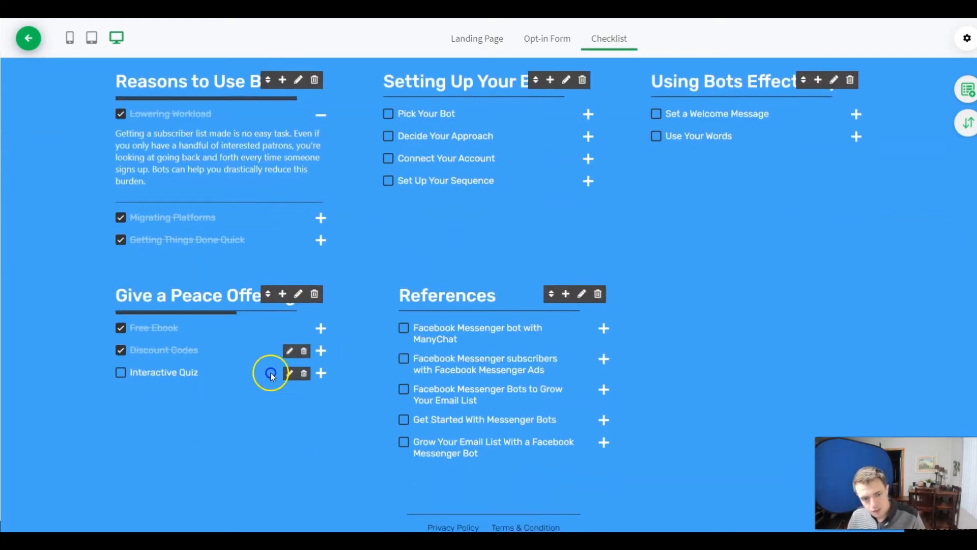
scroll(567, 382, up, 4)
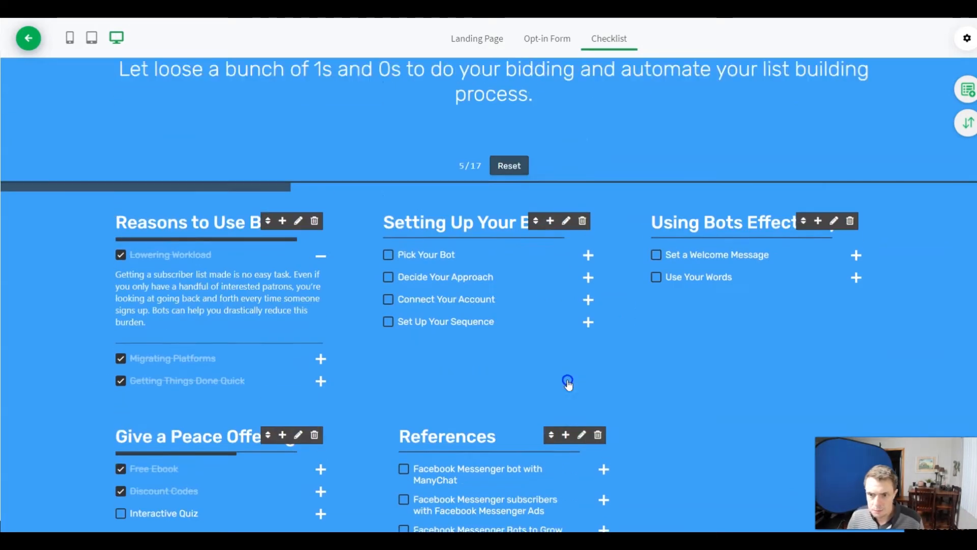
click(289, 270)
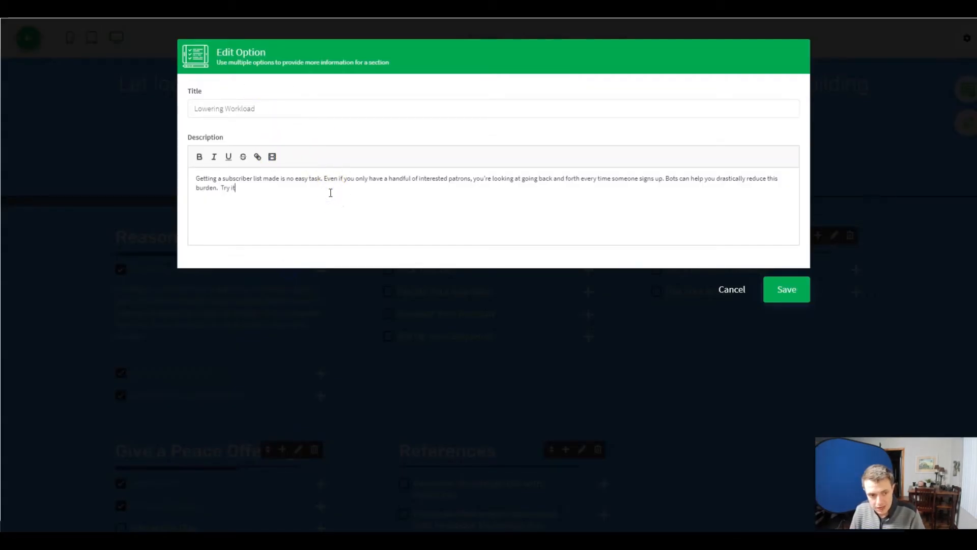
click(770, 288)
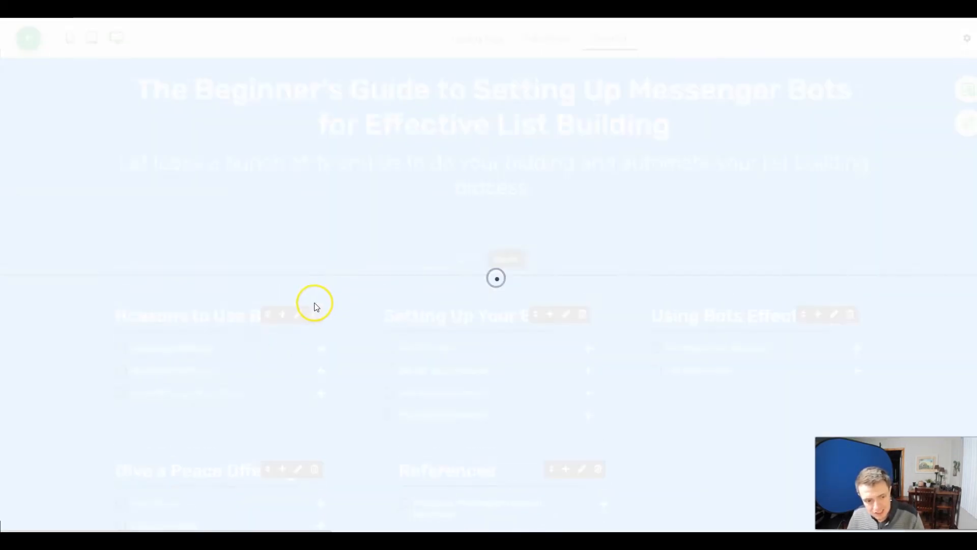
Step: Expand the Discount Codes and Interactive Quiz items to read their descriptions
scroll(266, 364, down, 3)
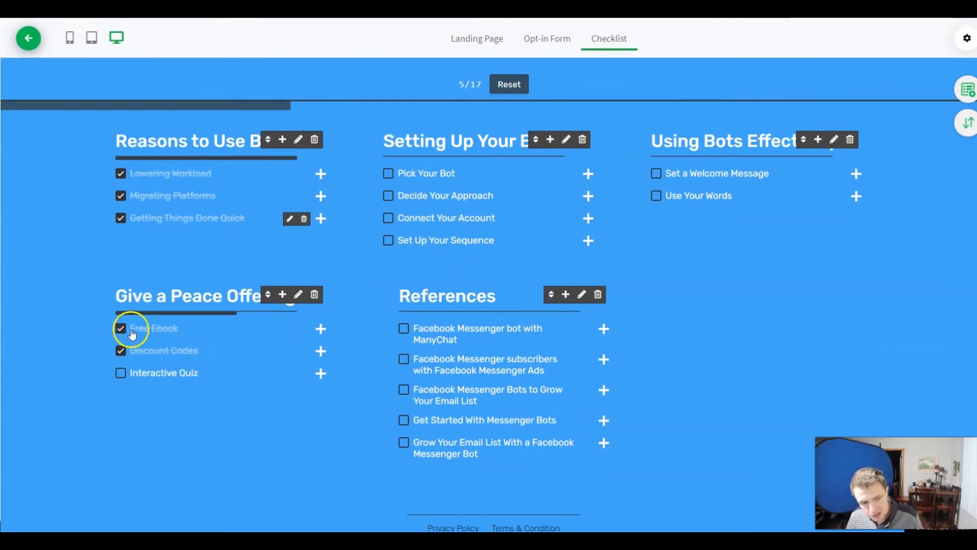
click(181, 350)
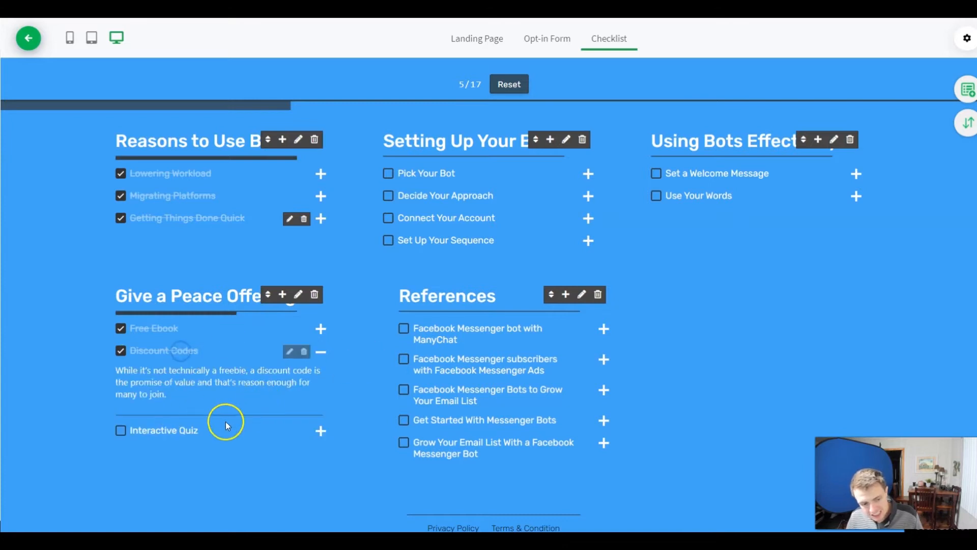
click(188, 430)
scroll(211, 429, down, 1)
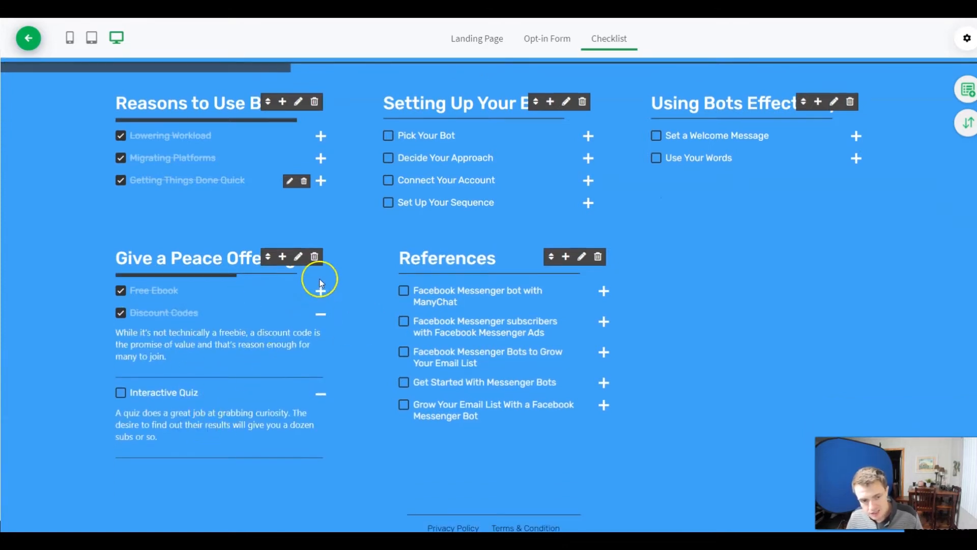
Step: Start a new option titled "Interactive Checklists!" in the Give a Peace Offering section
click(282, 256)
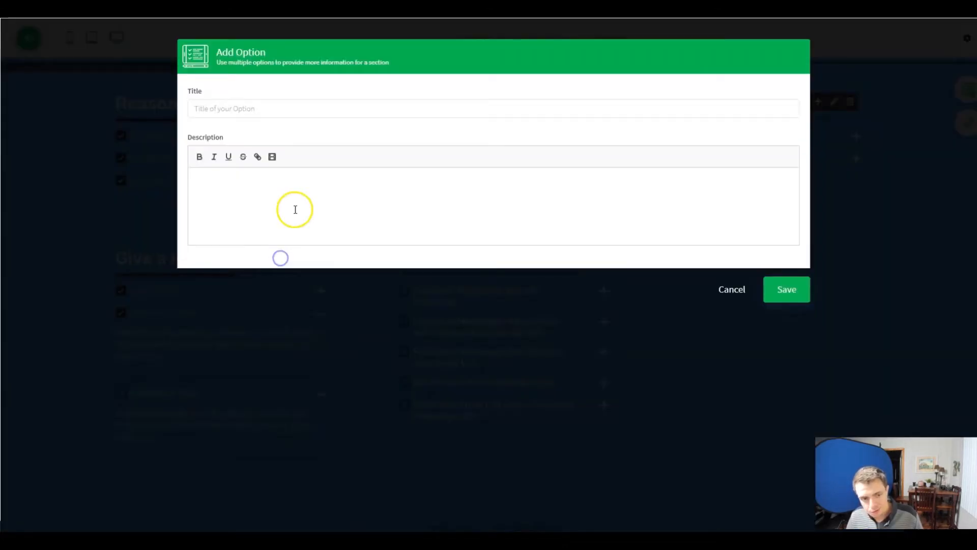
click(280, 107)
text(Interactive Checklists!)
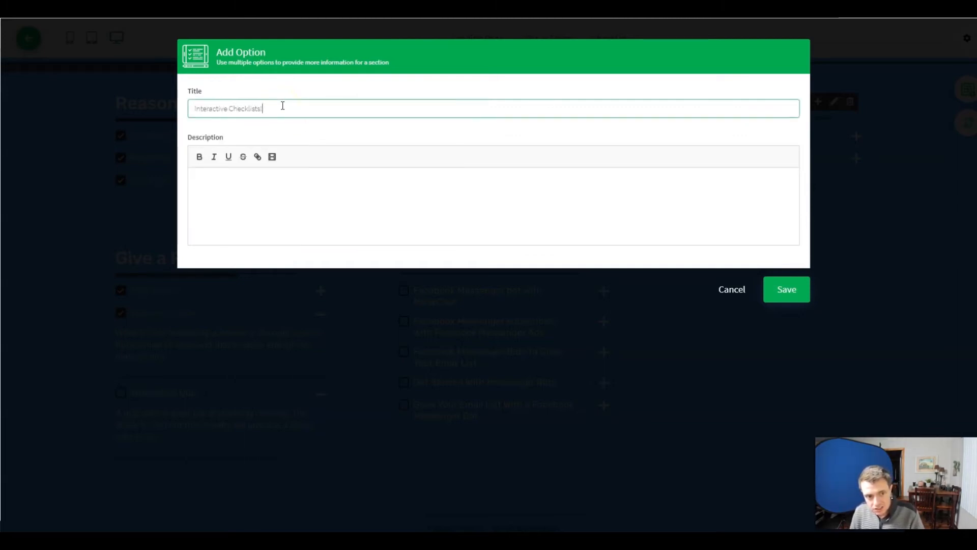
Step: Describe the option as "Using a tool like Kuicklist, you can generate interactive checklists just like this one to capture leads and leave an impression!"
click(310, 175)
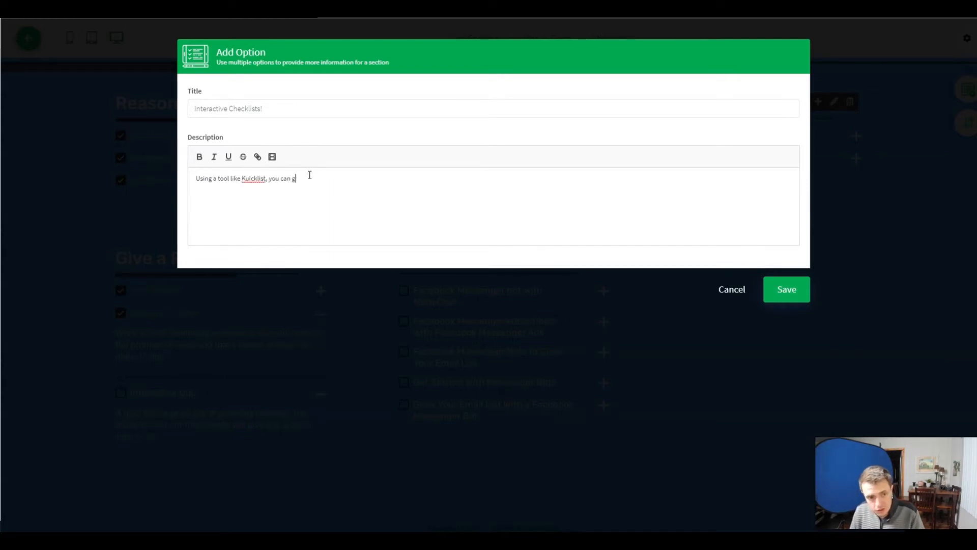
text(teractive )
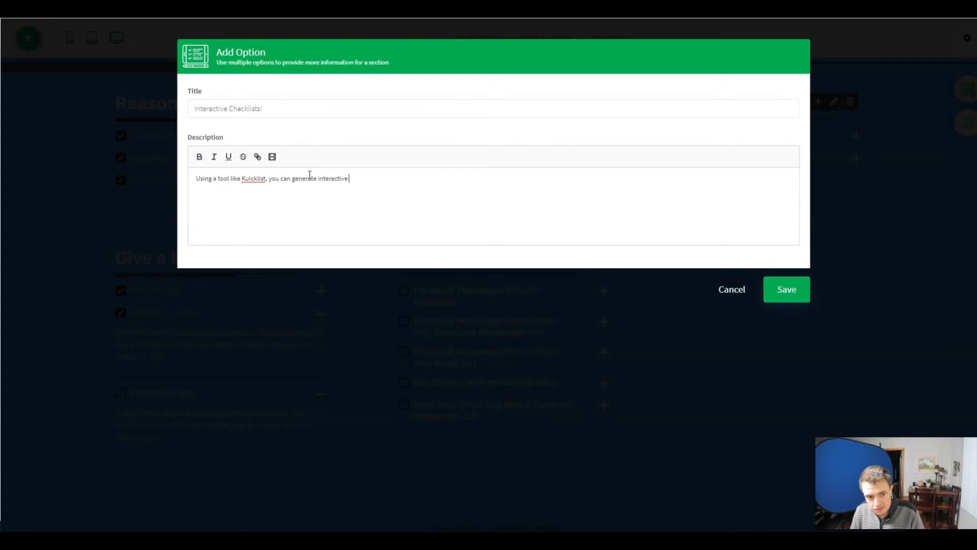
text(checklists just like this one to capture leads and leave an impression!)
key(Return)
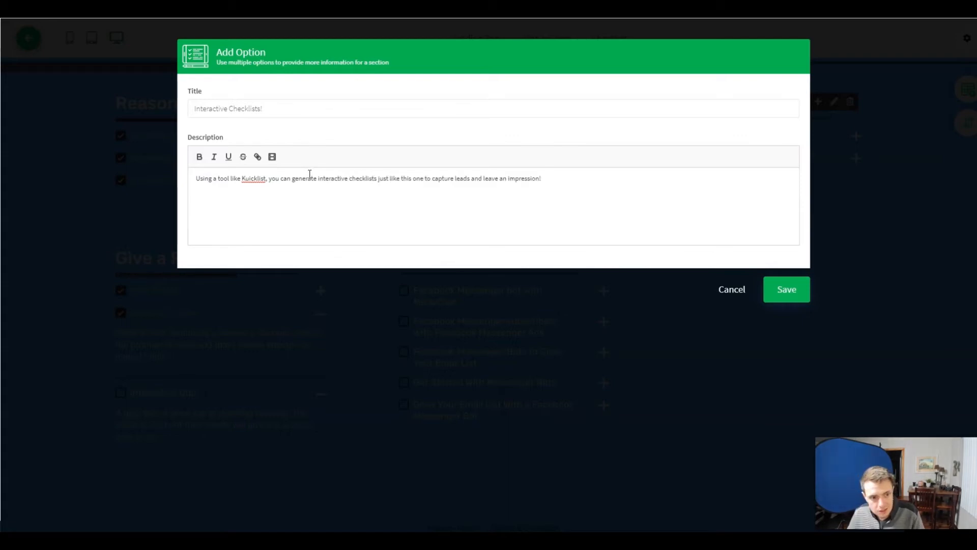
click(272, 157)
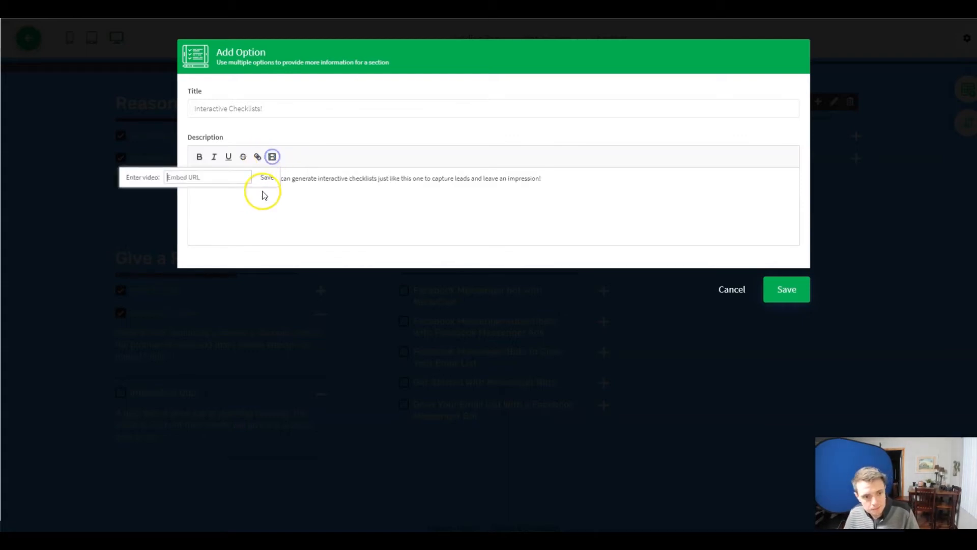
text(https://youtu.be/FMgFNj0VNKA)
click(266, 178)
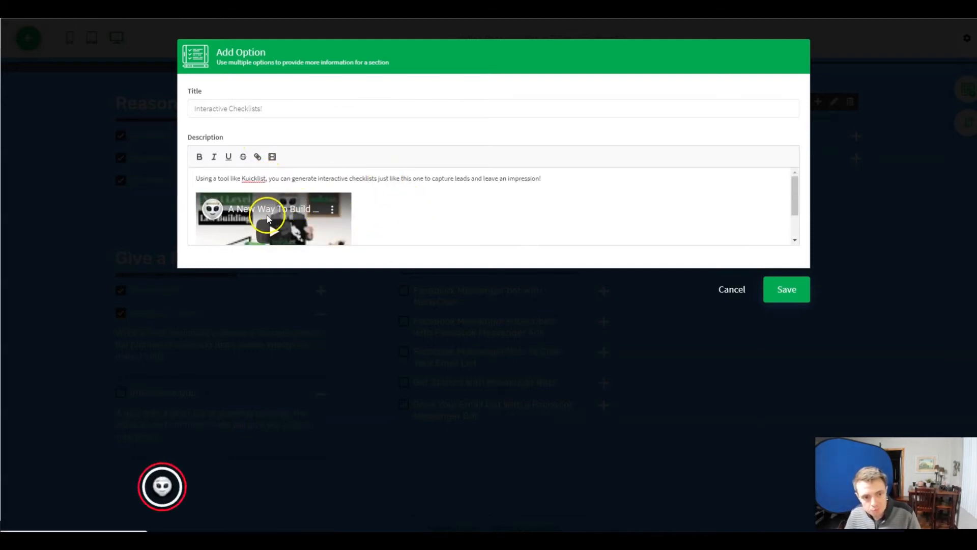
Step: Link the word "Kuicklist" in the description to the go.aiprofitz.com/kuicklist address
double_click(253, 178)
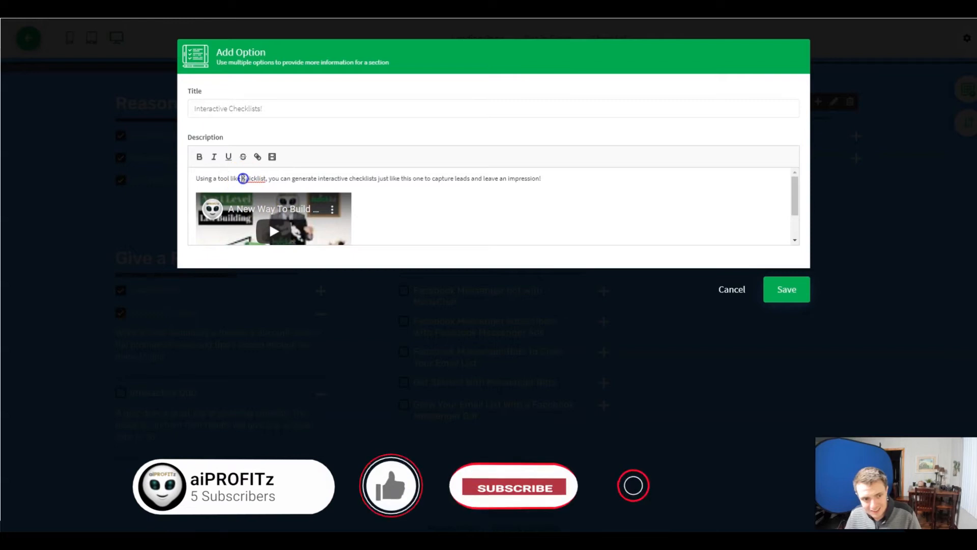
click(257, 158)
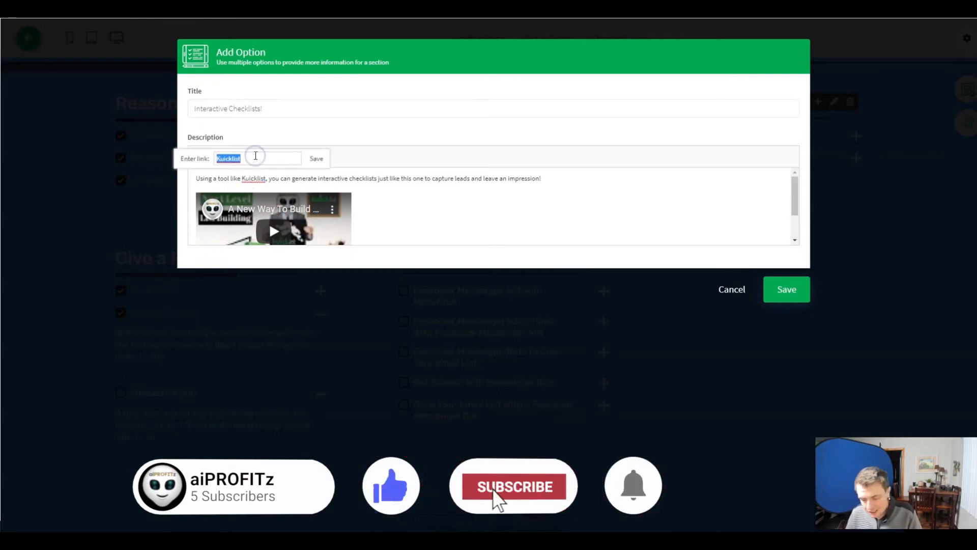
key(ctrl+v)
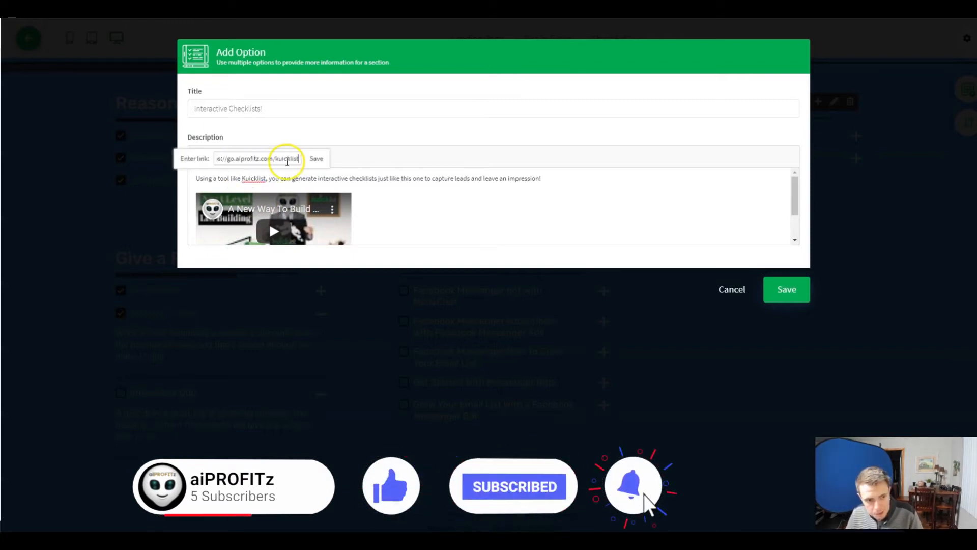
click(316, 158)
Step: Enclose "just like this one" in parentheses and italicise the phrase
click(379, 178)
text(()
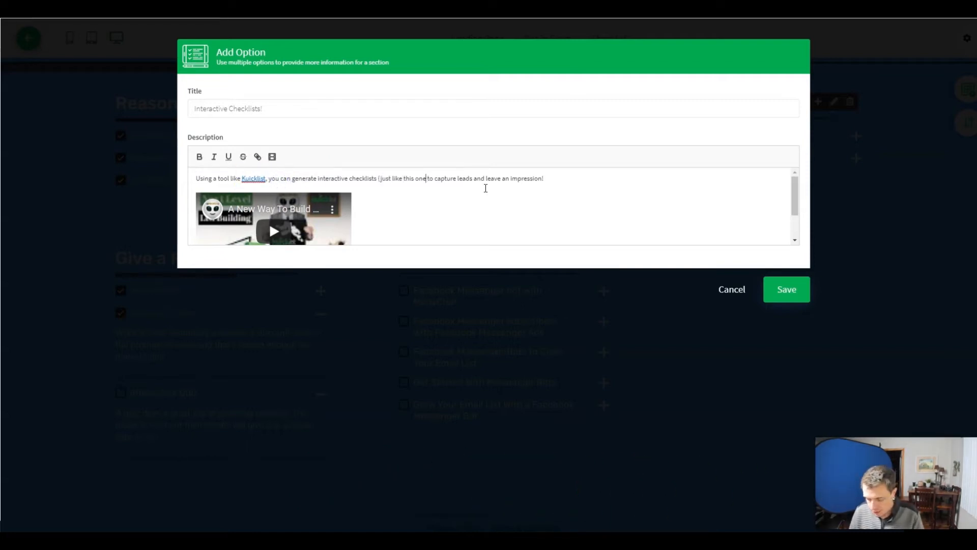
drag(430, 178, 382, 176)
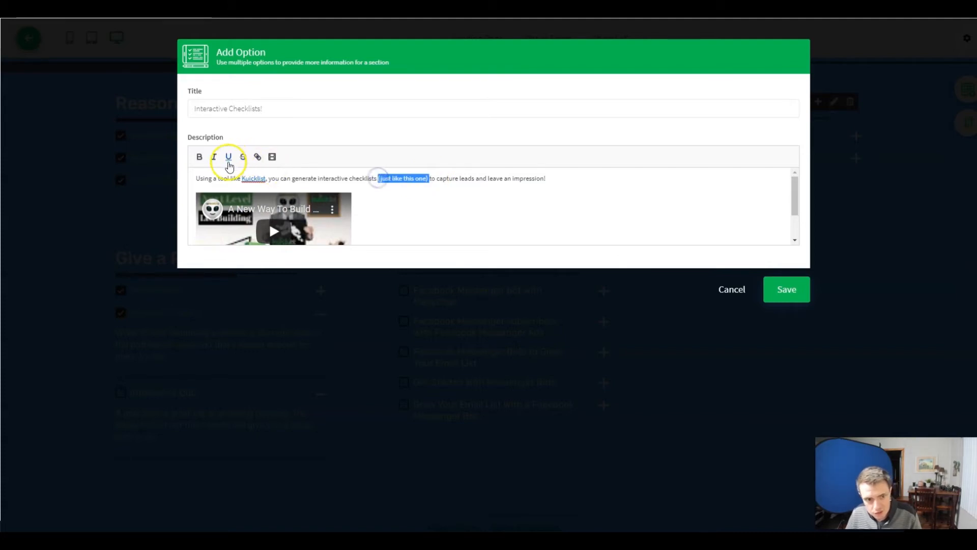
click(213, 160)
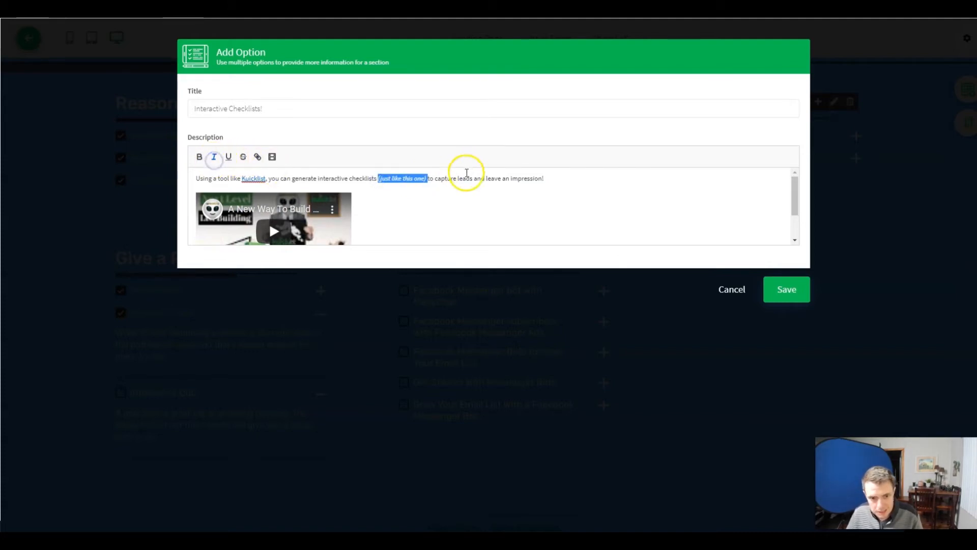
click(459, 182)
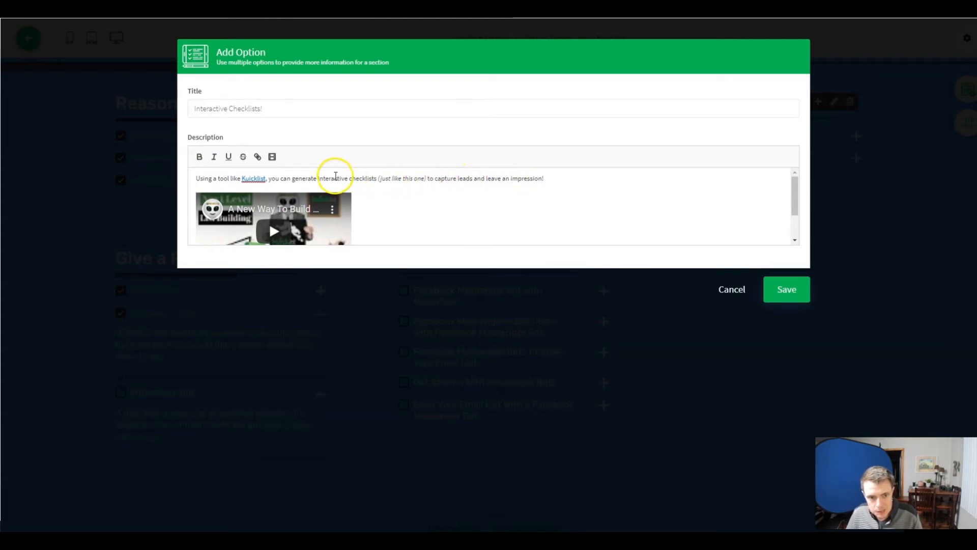
Step: Change "interactive" to "INTERACTIVE", insert "RESPONSIVE" before "leads", and make both words bold
text(INTERACTIVE)
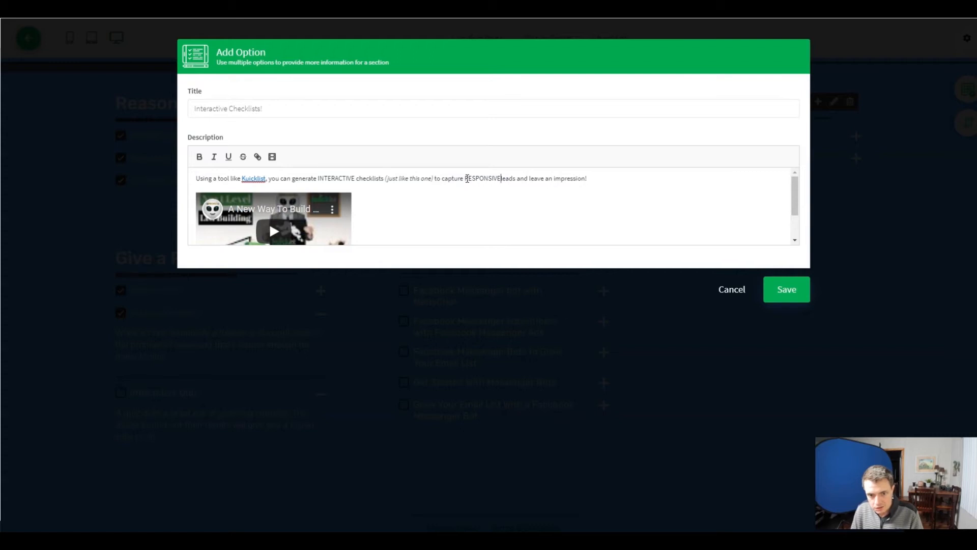
key(ctrl+b)
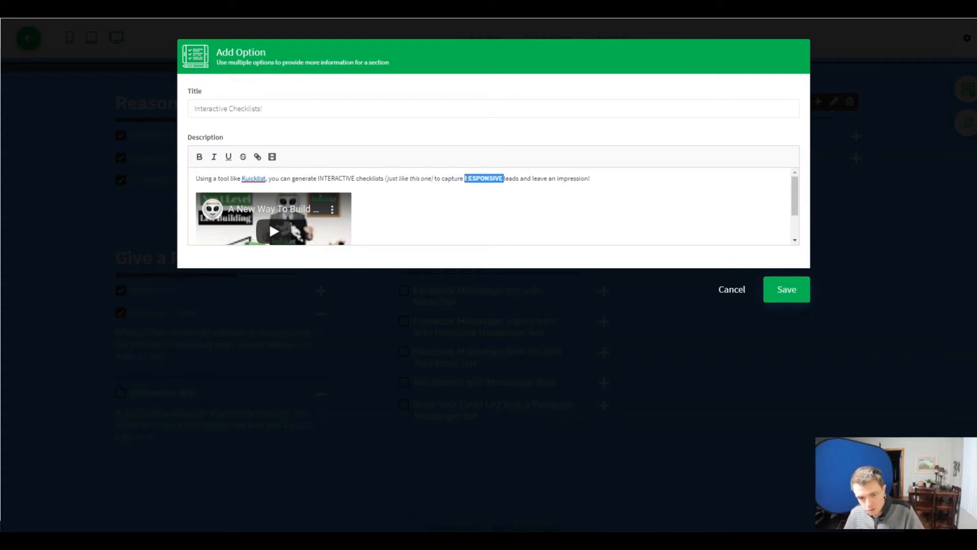
double_click(331, 177)
key(ctrl+b)
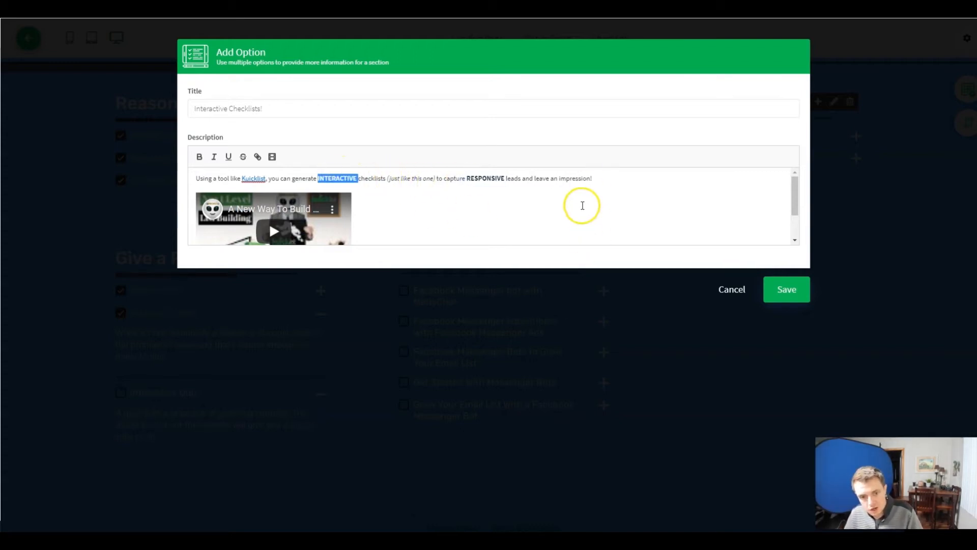
Step: Save the new "Interactive Checklists!" option and expand it under the Give a Peace Offering section
click(580, 203)
click(784, 288)
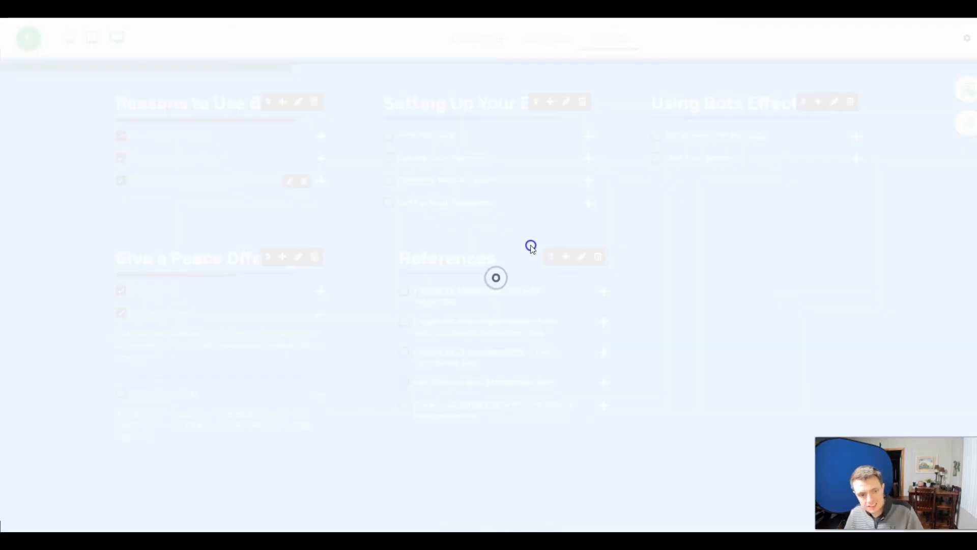
scroll(226, 377, down, 3)
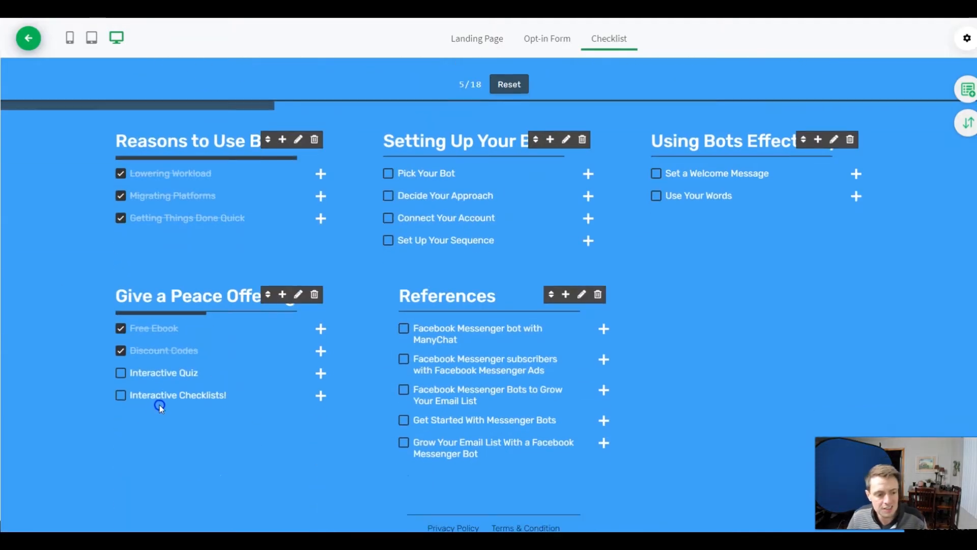
click(220, 400)
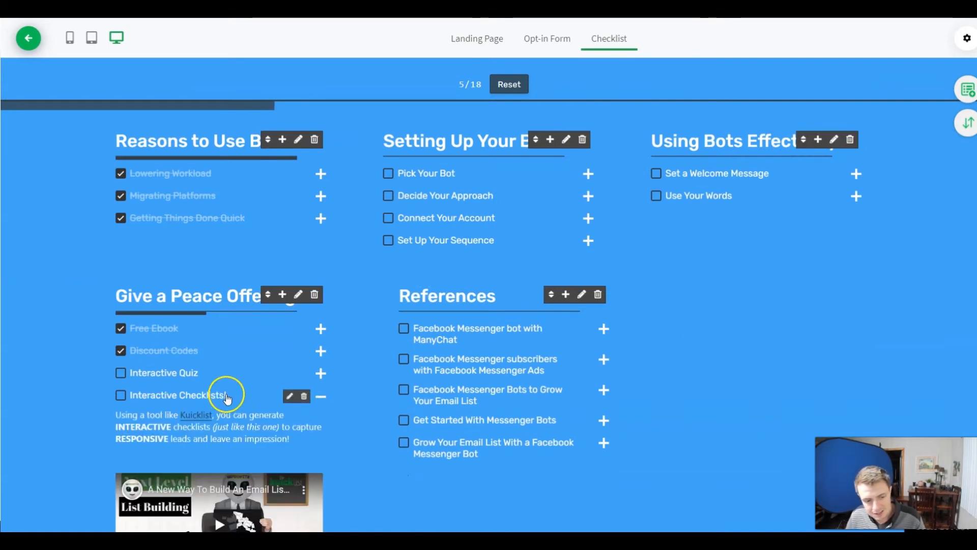
Step: Examine the expanded "Interactive Checklists!" option with its text and video, along with the other sections of the checklist
scroll(228, 399, down, 3)
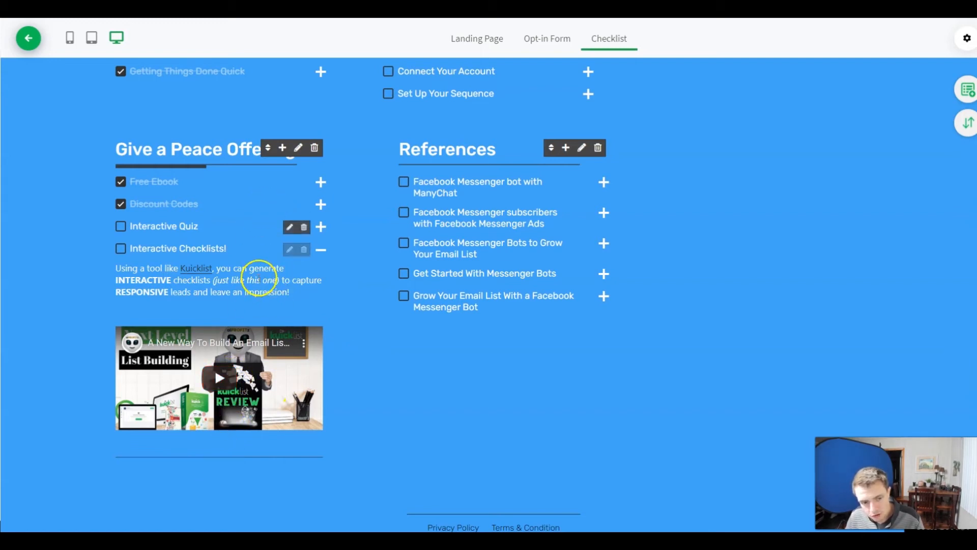
scroll(262, 310, up, 2)
scroll(279, 357, down, 1)
scroll(279, 358, down, 1)
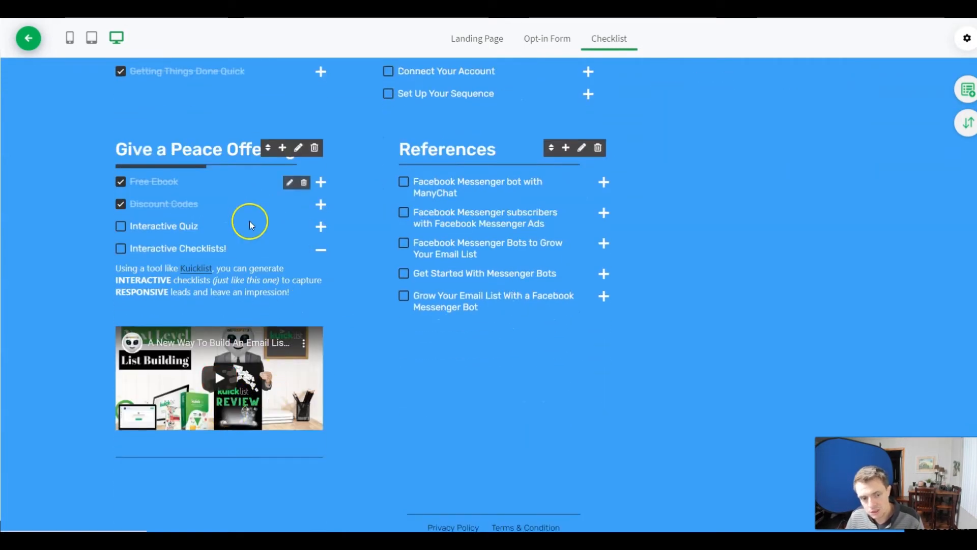
scroll(257, 301, up, 5)
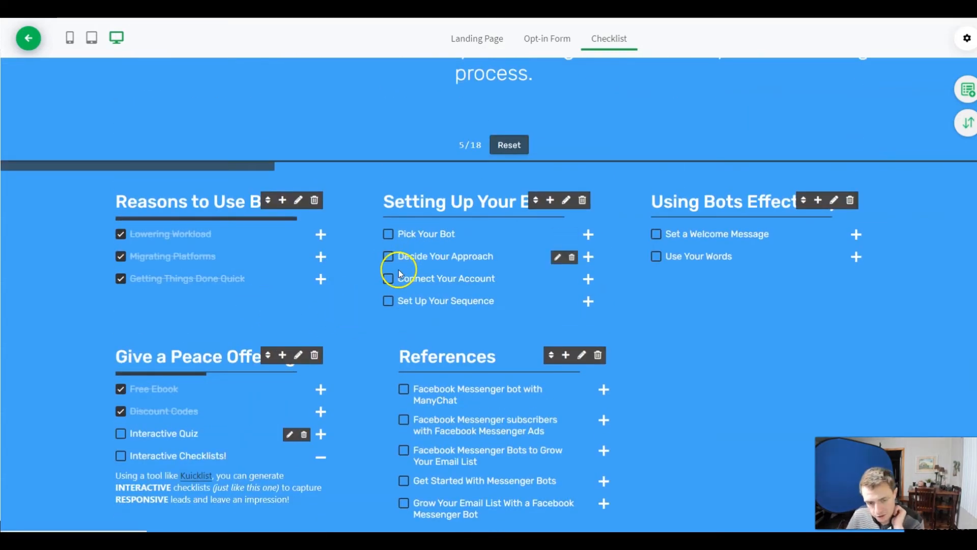
scroll(405, 278, up, 3)
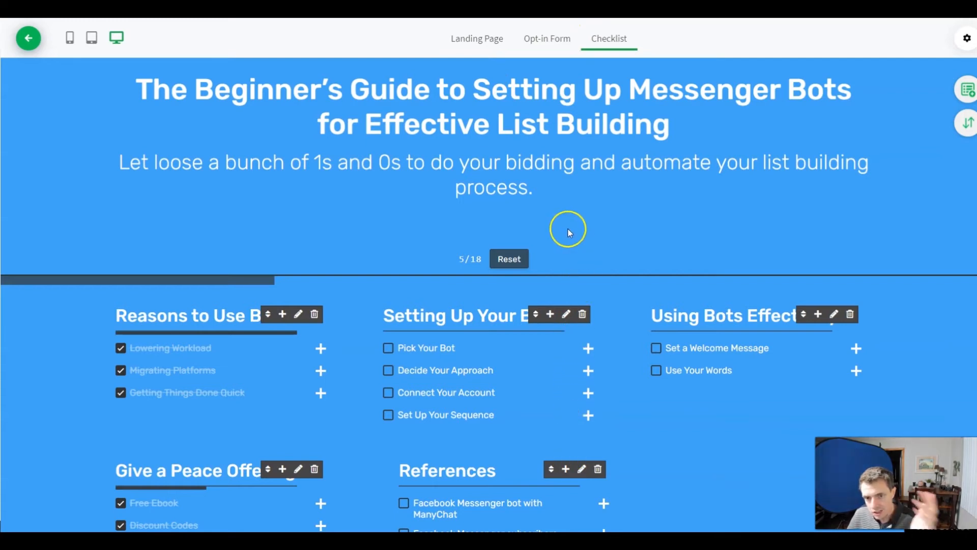
scroll(526, 379, down, 5)
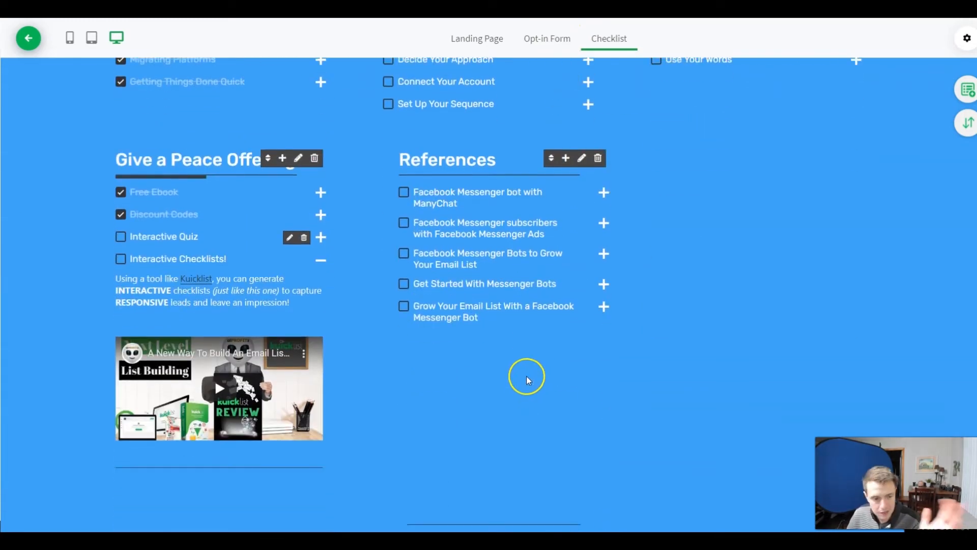
scroll(526, 379, up, 3)
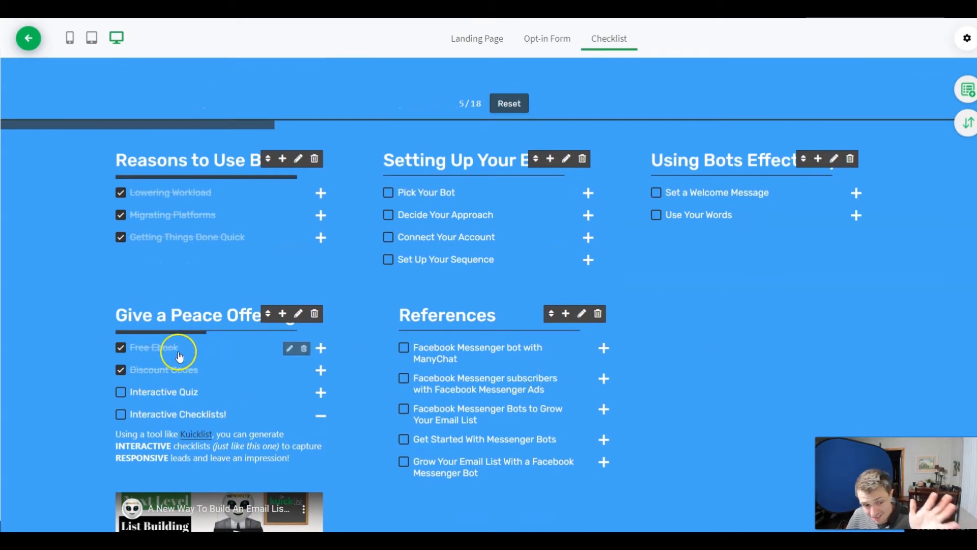
scroll(543, 293, down, 2)
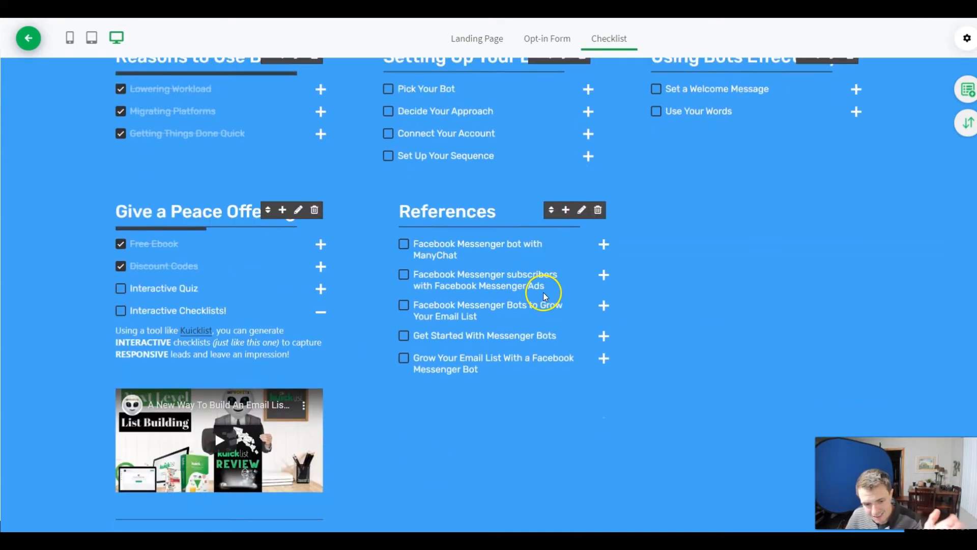
scroll(791, 353, down, 1)
scroll(764, 355, up, 2)
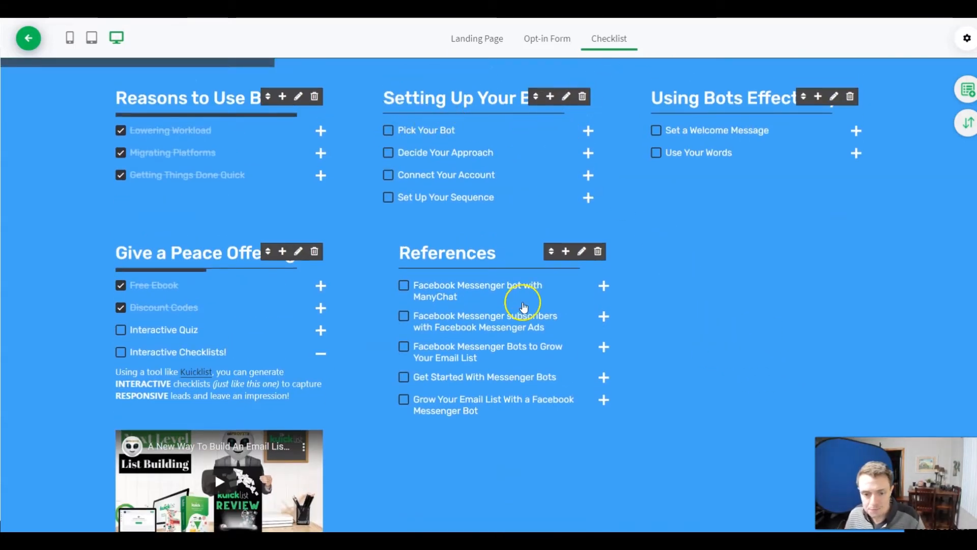
Step: Move "Interactive Checklists!" to first place in the Give a Peace Offering section and tick it off
click(266, 253)
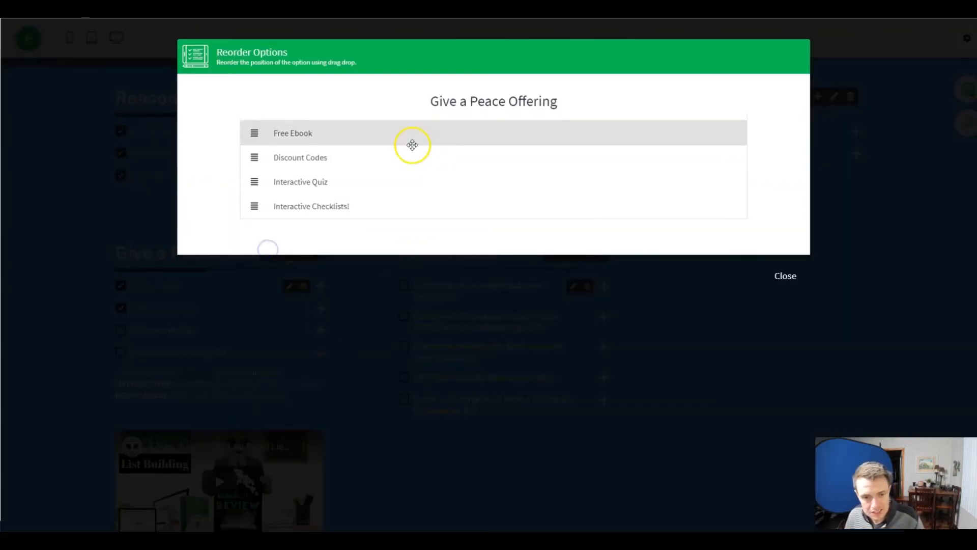
drag(272, 209, 255, 133)
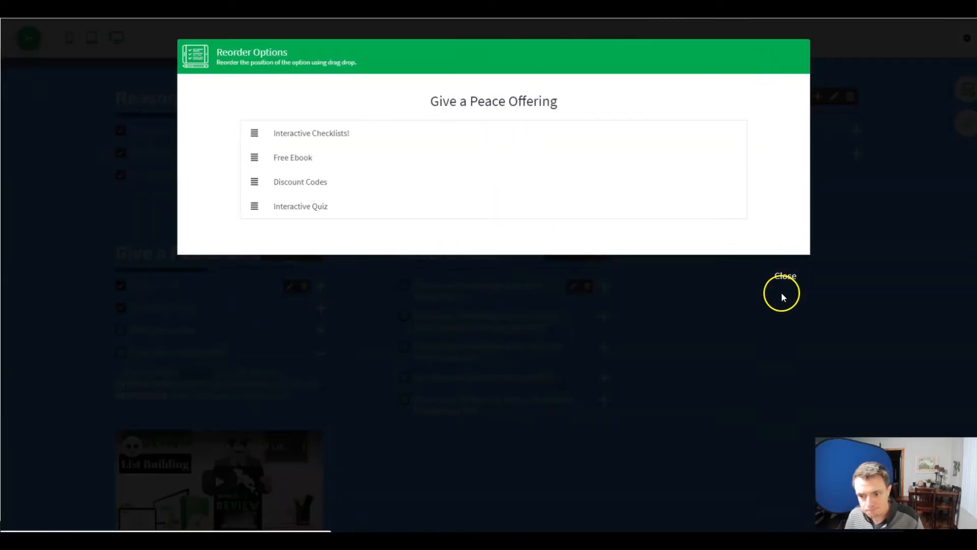
click(785, 276)
scroll(229, 384, down, 4)
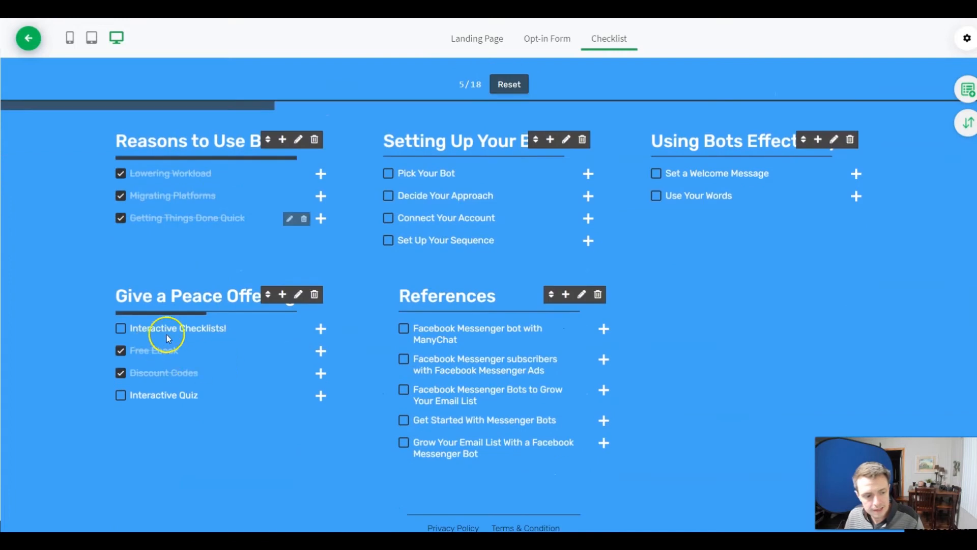
click(121, 328)
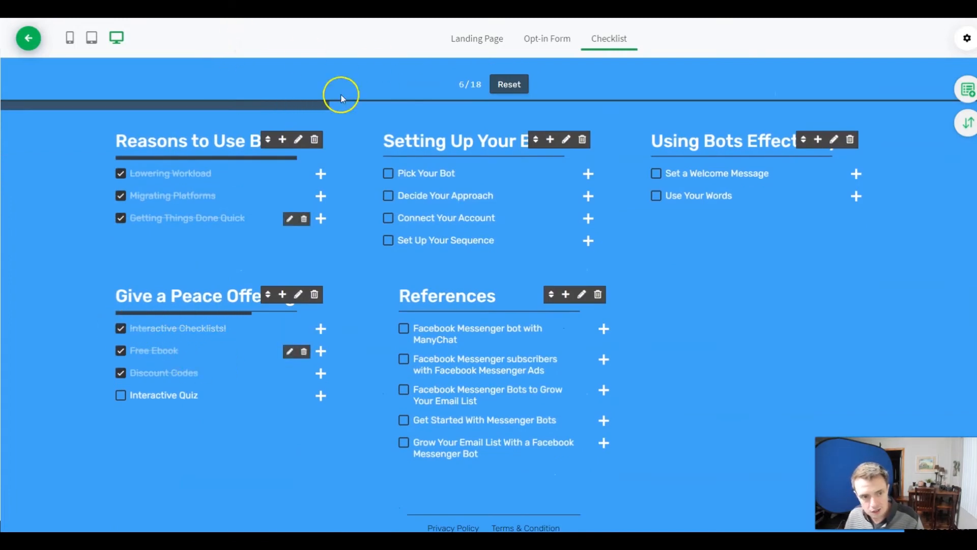
click(676, 200)
Step: Add a new checklist section titled "Introduction"
scroll(763, 255, up, 4)
click(967, 90)
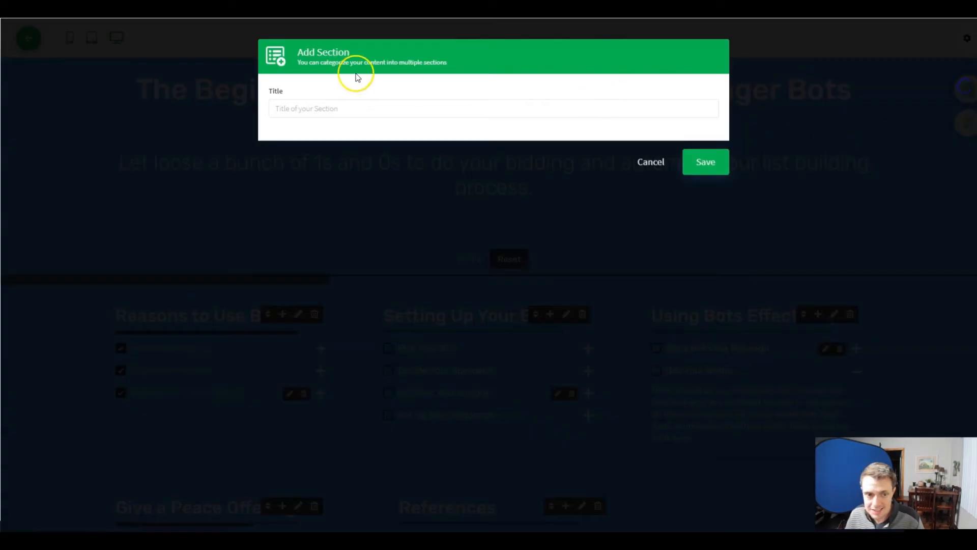
click(354, 102)
text(Demo)
key(BackSpace)
key(BackSpace)
key(BackSpace)
key(BackSpace)
key(BackSpace)
text(Introduction)
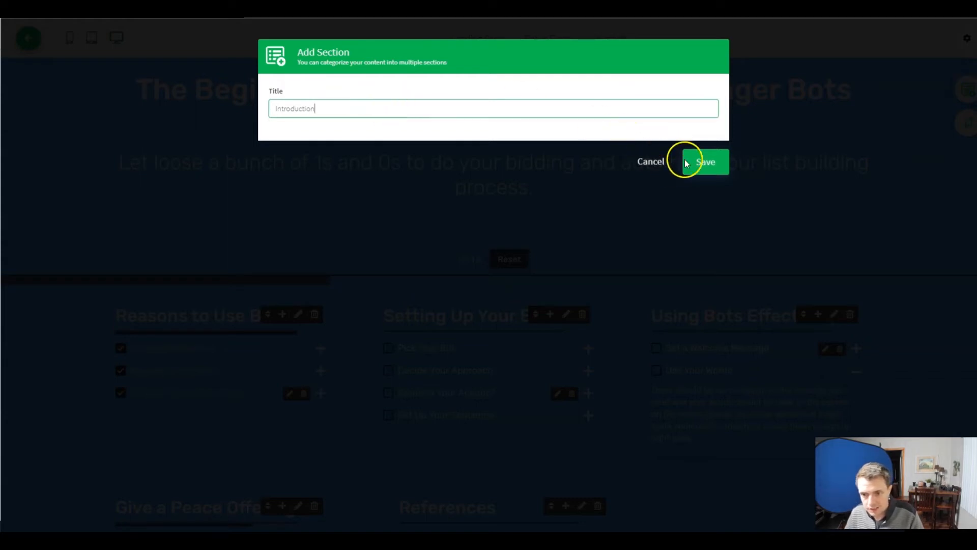
click(684, 160)
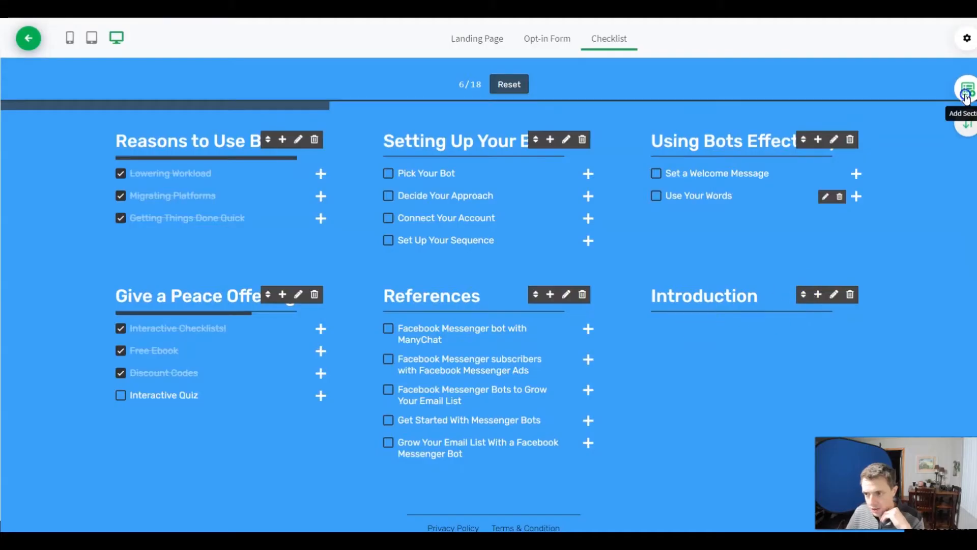
Step: Reorder the checklist sections so that Introduction comes first, before Reasons to Use Bots
click(966, 95)
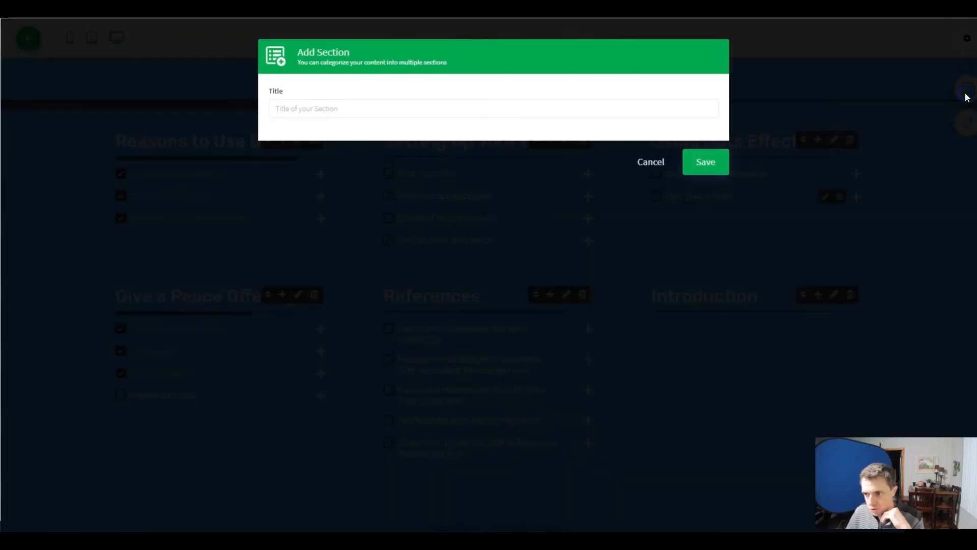
click(650, 163)
click(967, 131)
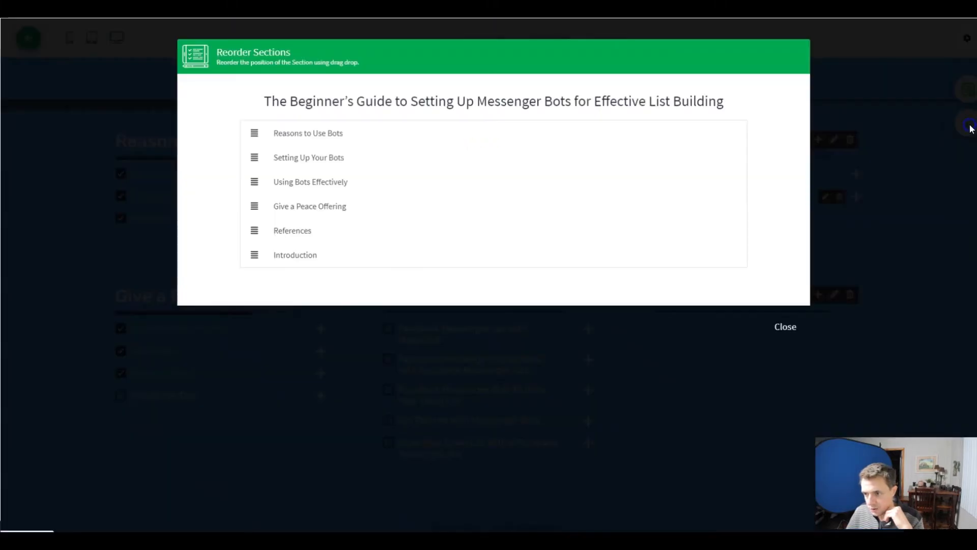
drag(353, 250, 355, 132)
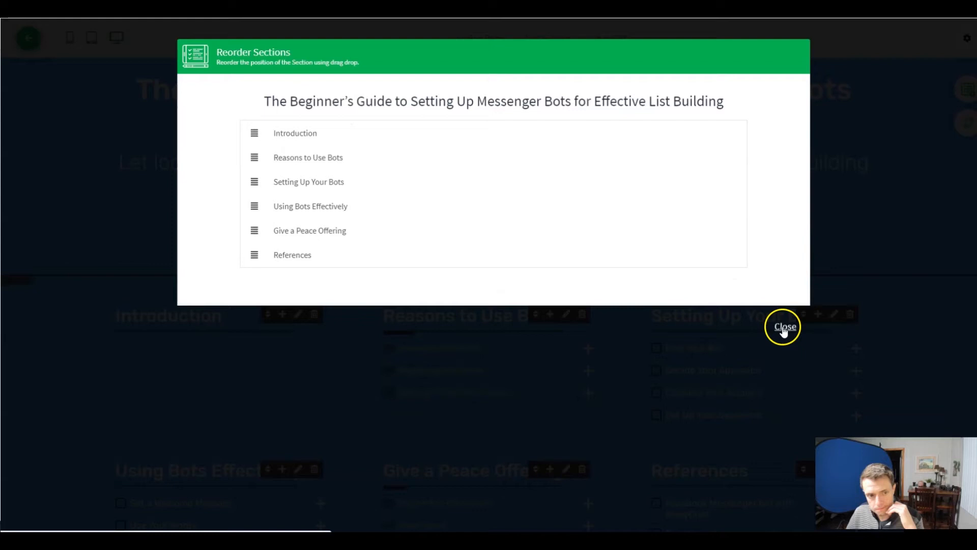
click(780, 327)
scroll(529, 438, down, 3)
scroll(720, 327, up, 3)
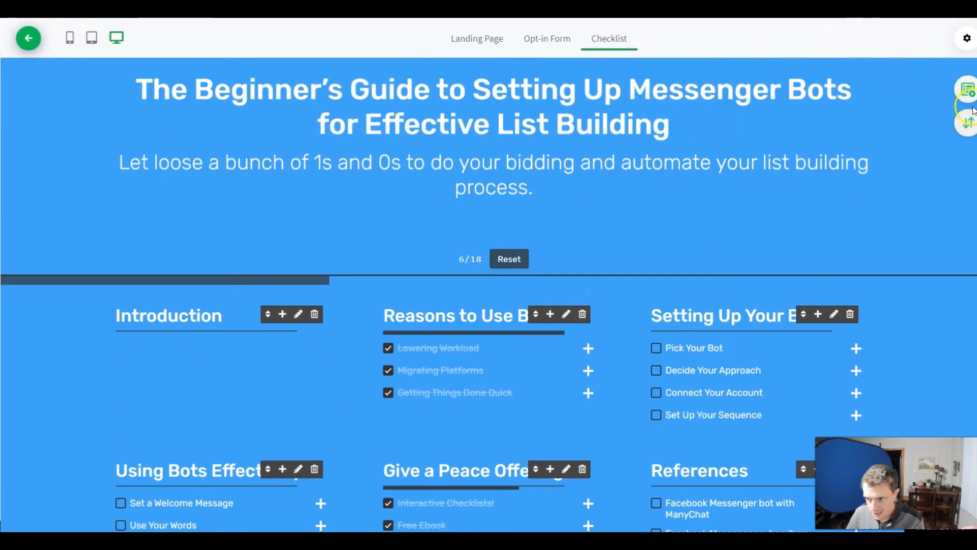
Step: In the checklist settings, add a second heading line reading "Check out SegMate!" and turn "SegMate!" into a link
click(968, 38)
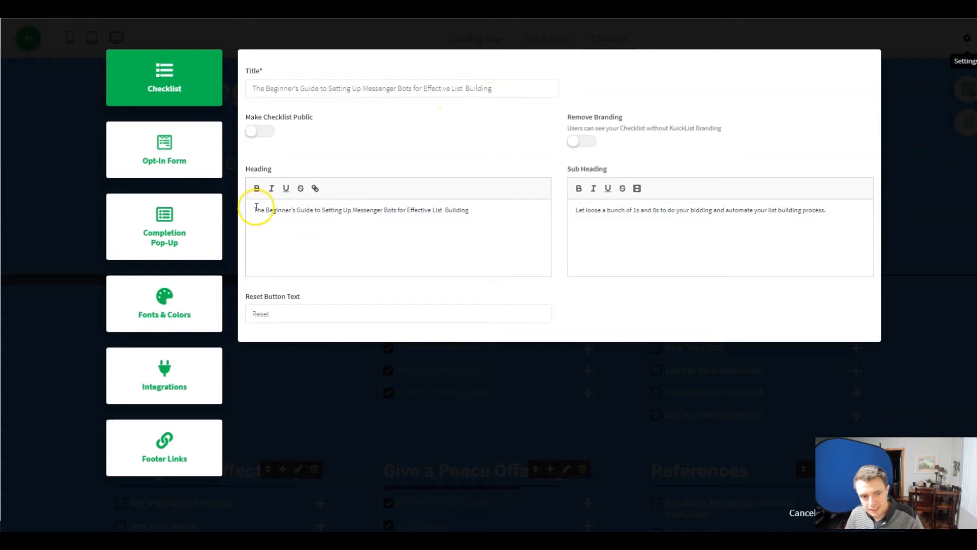
drag(265, 211, 481, 203)
click(483, 208)
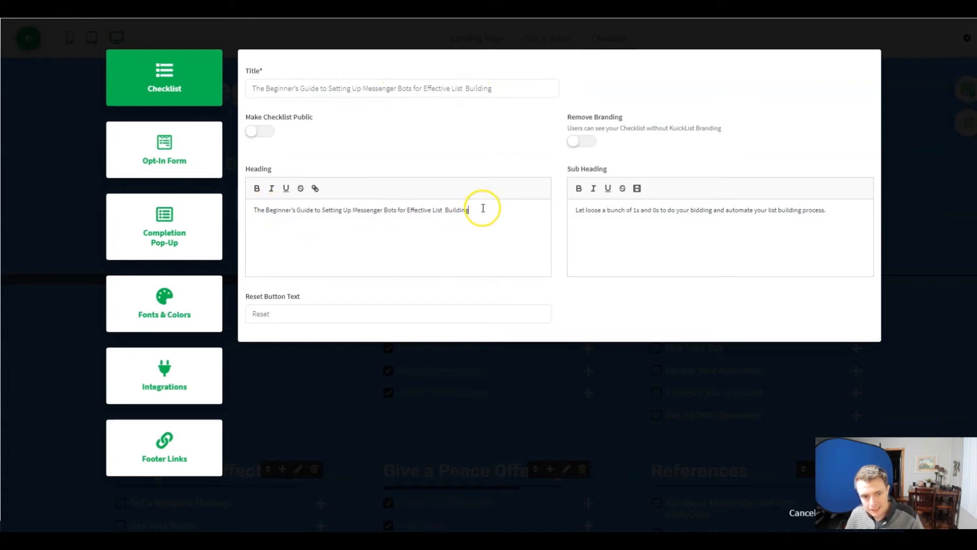
key(Return)
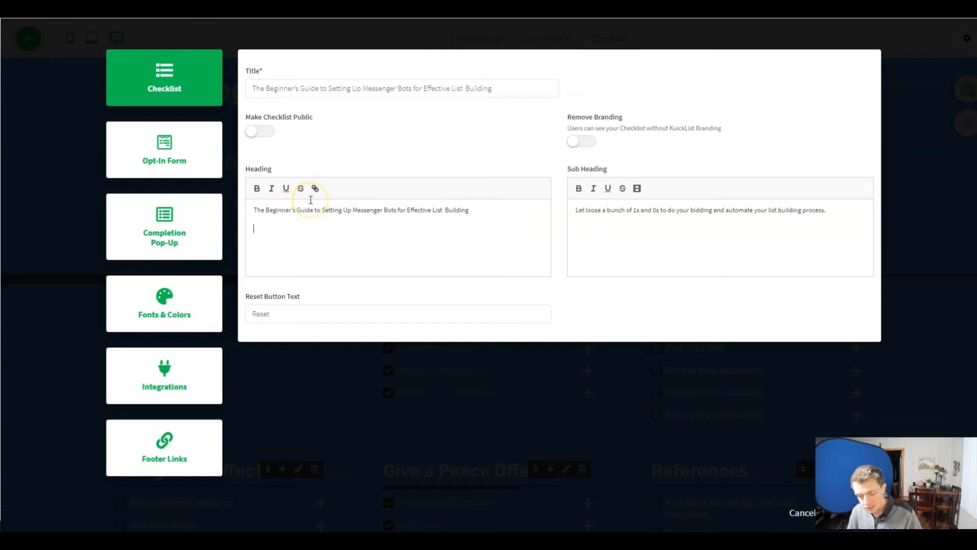
text(Check)
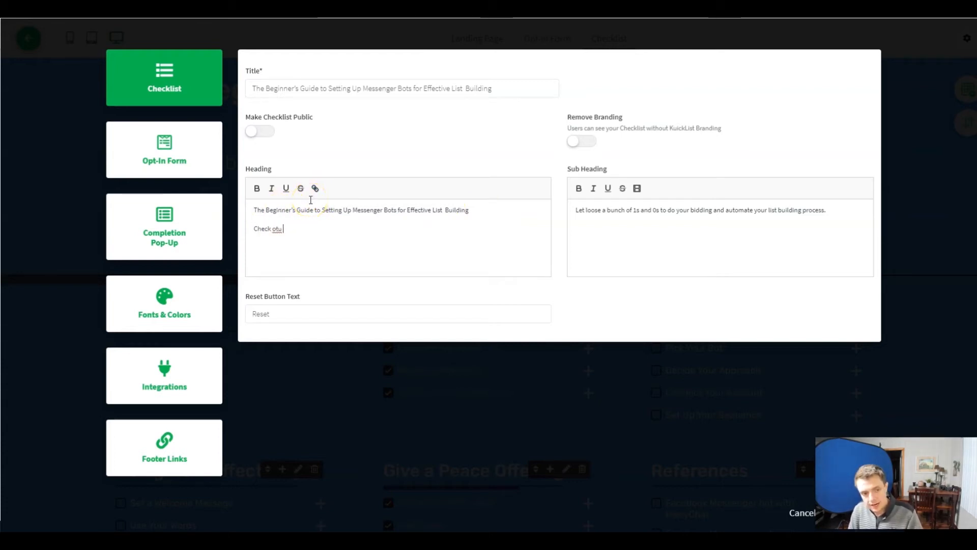
text( out Seg<MA)
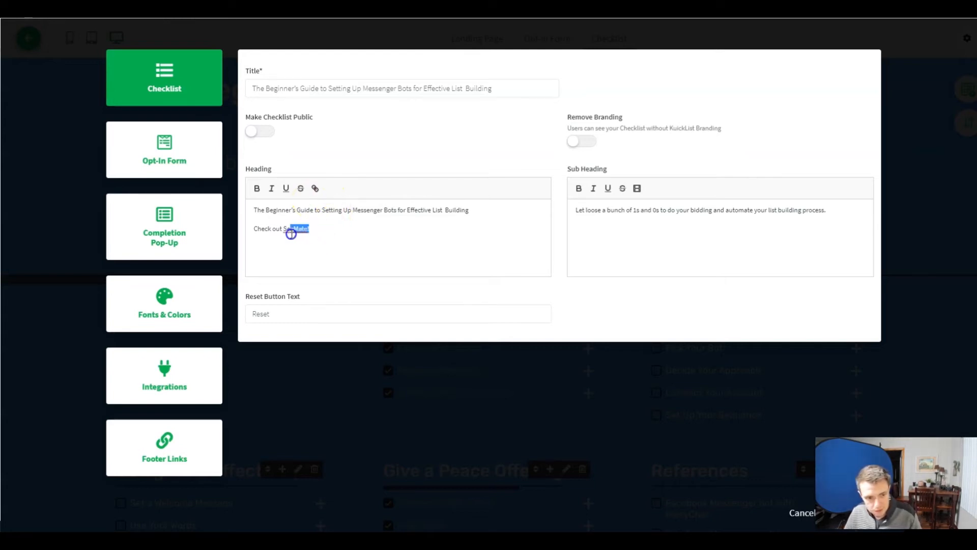
click(338, 222)
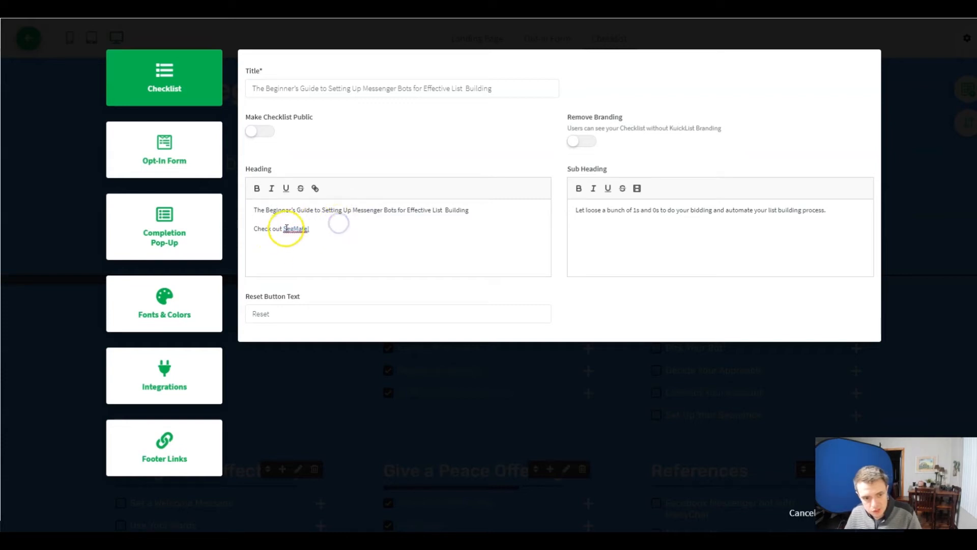
Step: Embed the "A New Way To Build An Email List" video below the sub heading text
click(685, 231)
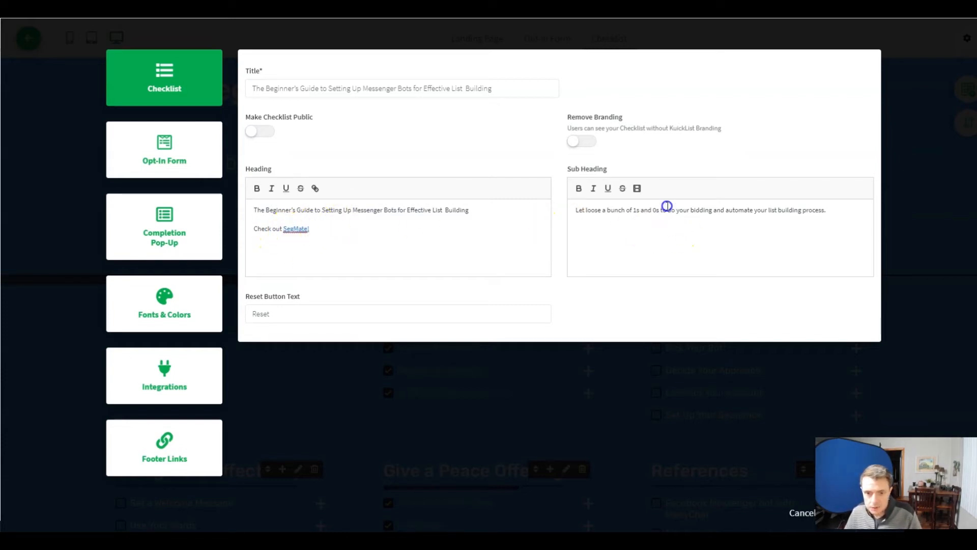
click(637, 187)
click(636, 210)
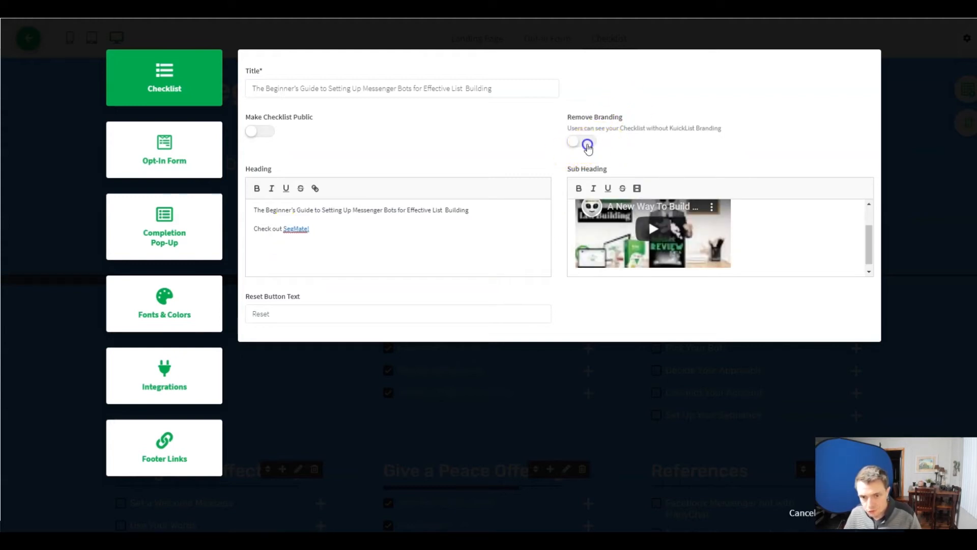
Step: Turn on Remove Branding, set the reset button text to "Start Over", and save the checklist settings
click(295, 314)
drag(314, 311, 244, 291)
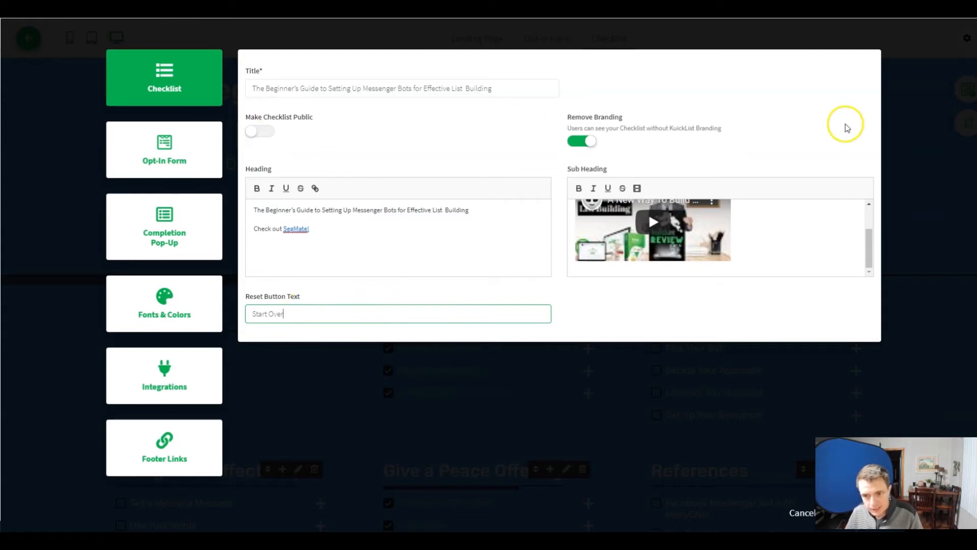
scroll(580, 239, up, 3)
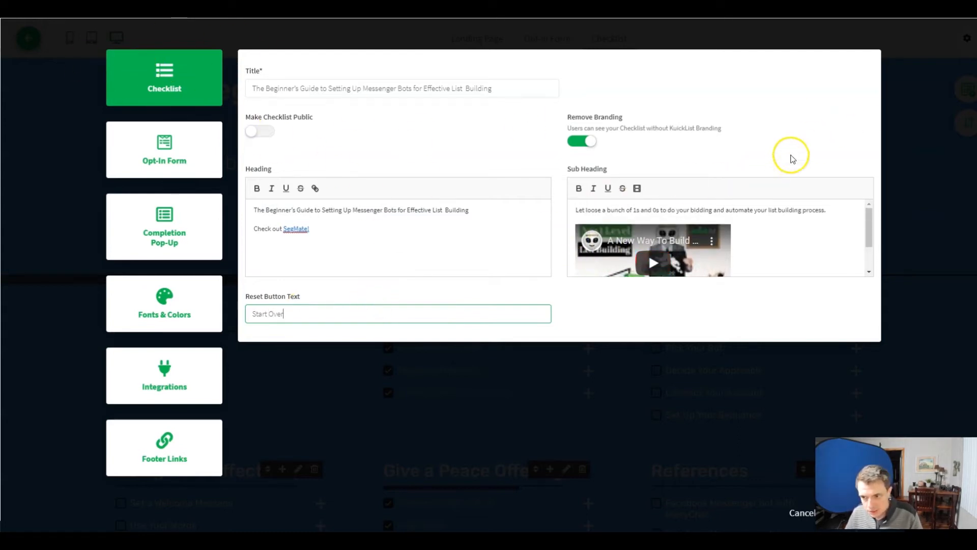
drag(896, 438, 897, 427)
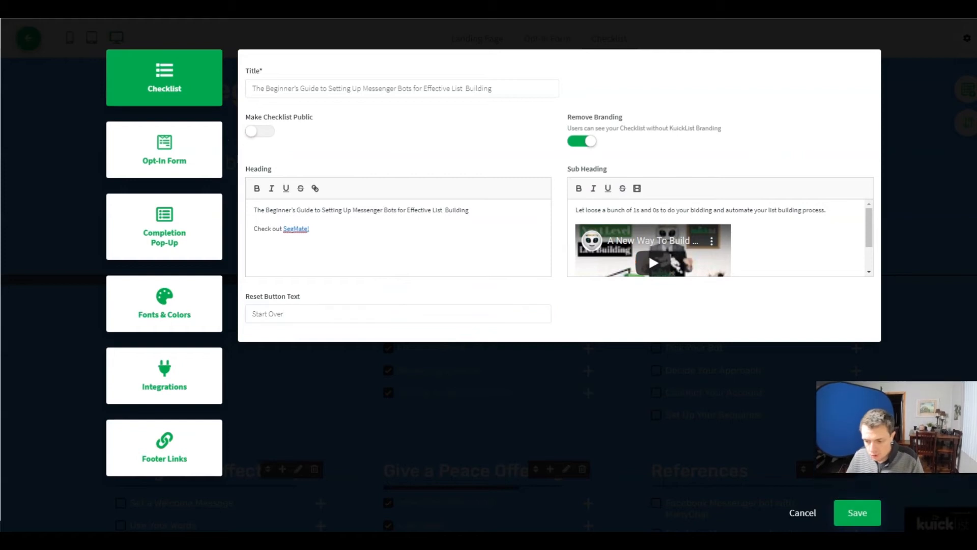
click(850, 517)
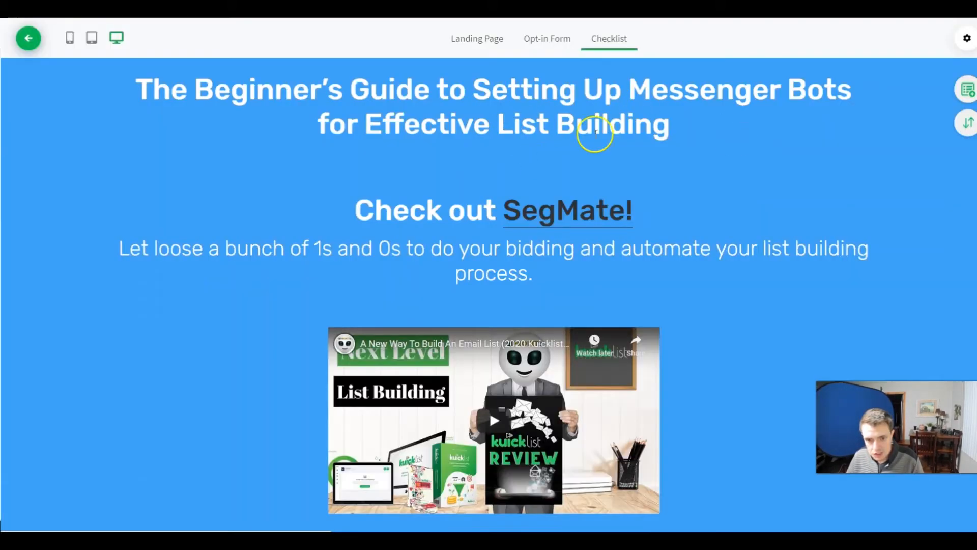
scroll(571, 218, down, 2)
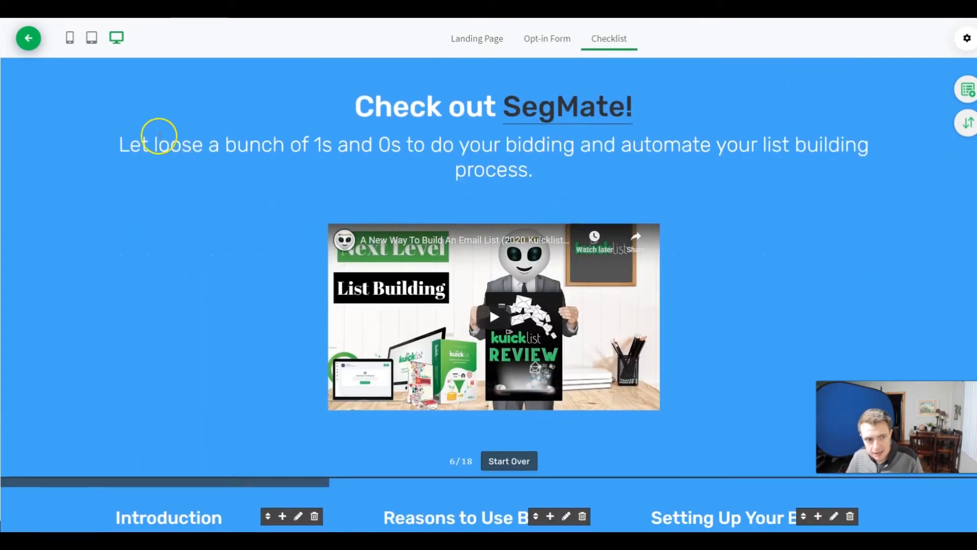
Step: Review the checklist page from its headings, SegMate! link and embedded video down through the sections
scroll(320, 151, up, 2)
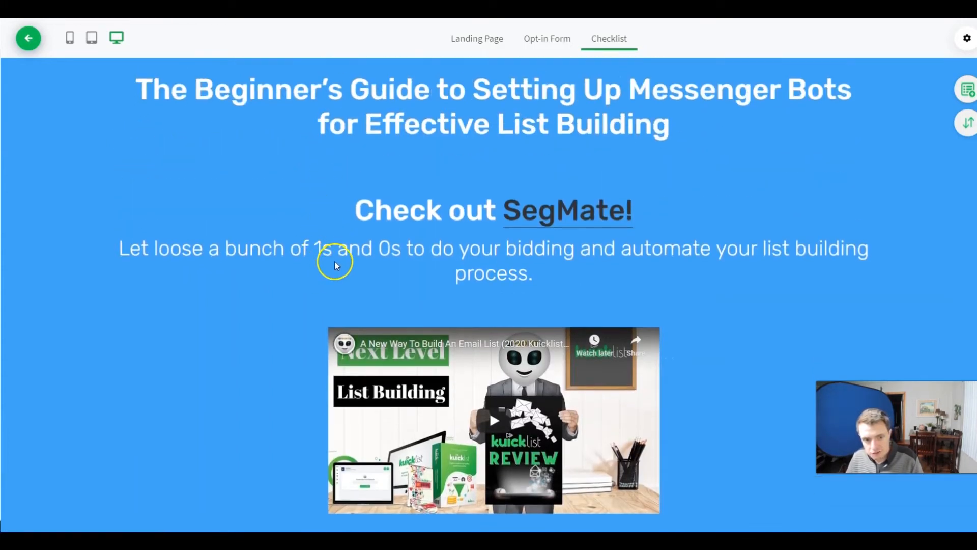
scroll(446, 257, down, 1)
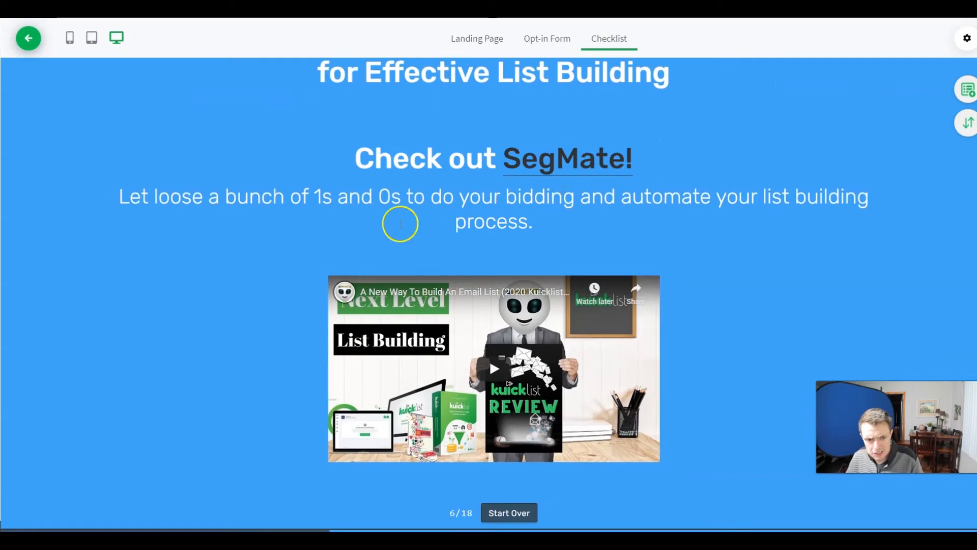
scroll(569, 188, down, 1)
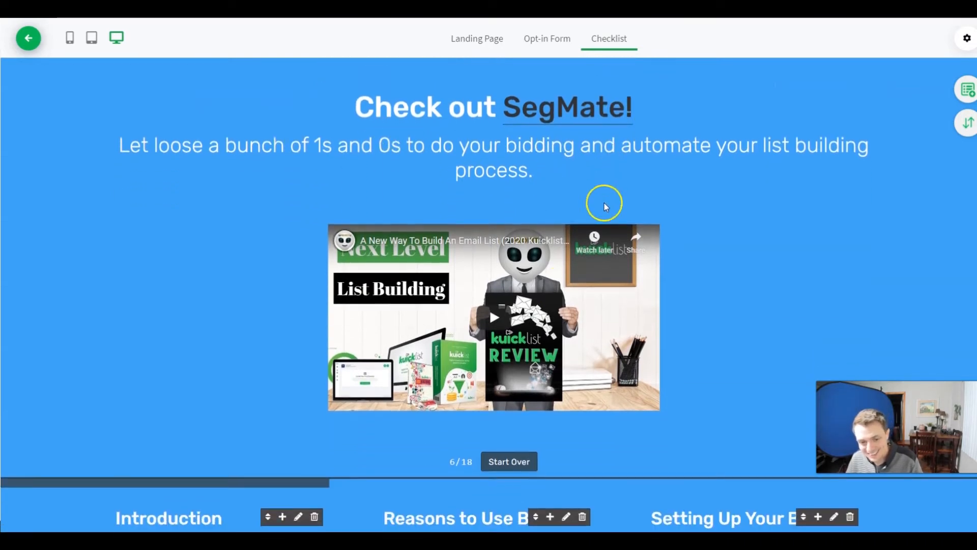
scroll(504, 232, down, 2)
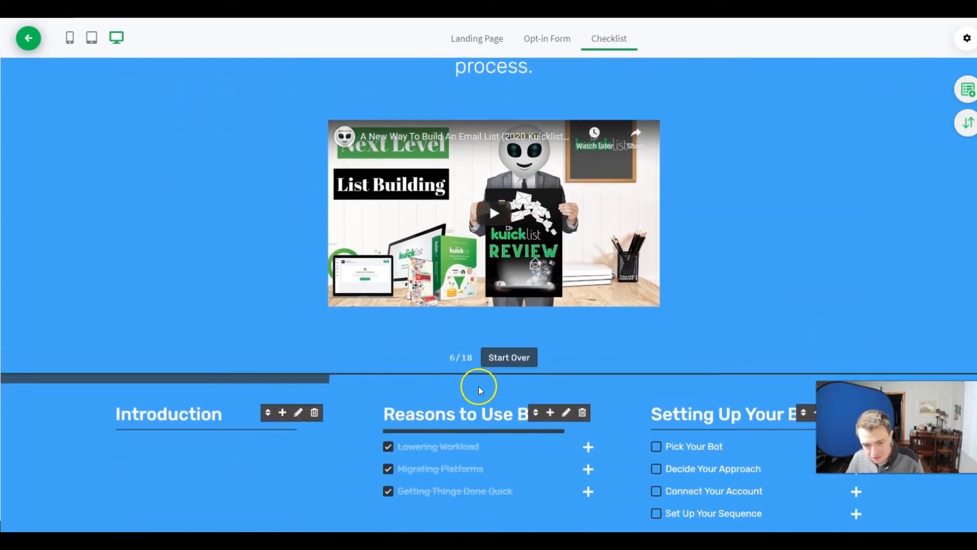
scroll(479, 382, down, 4)
scroll(480, 377, up, 8)
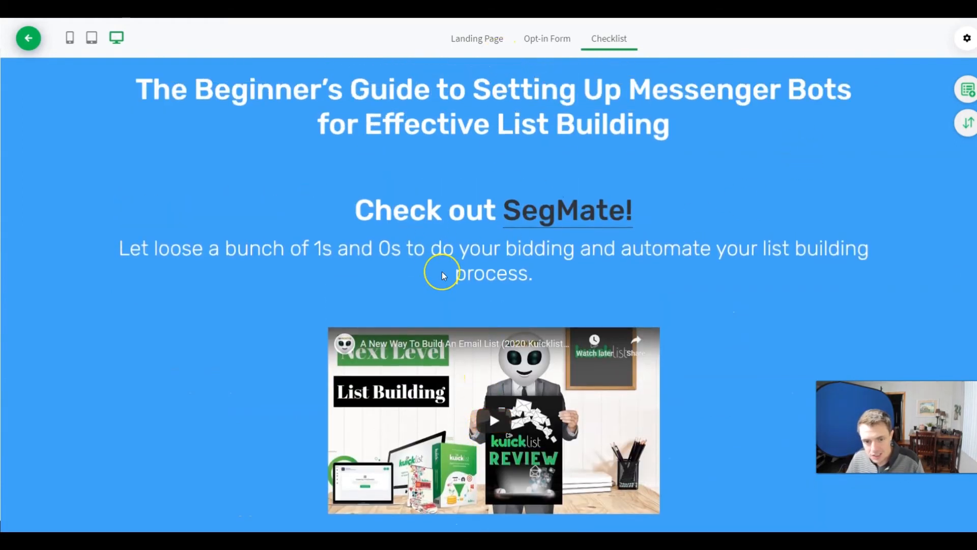
scroll(442, 275, down, 2)
scroll(442, 275, up, 2)
scroll(817, 266, down, 1)
scroll(784, 277, up, 1)
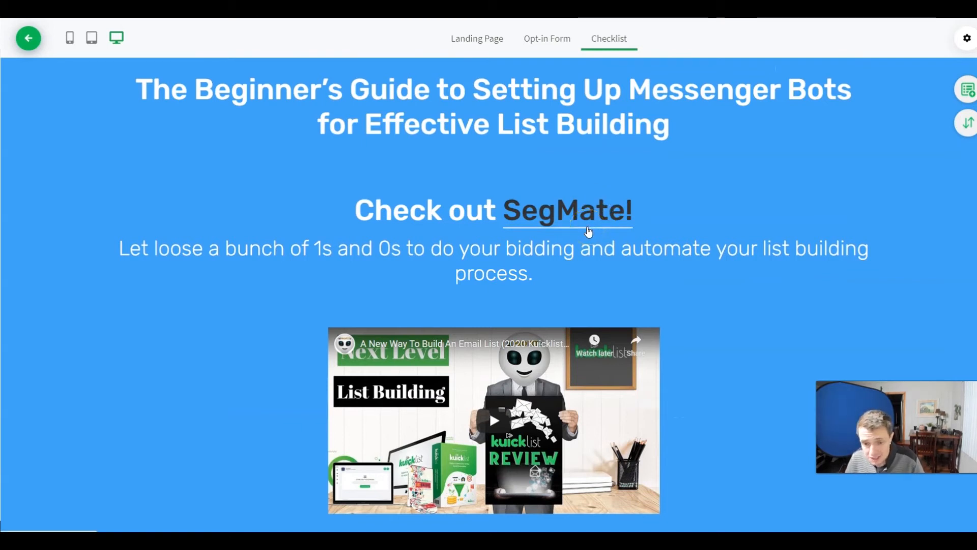
scroll(558, 285, down, 4)
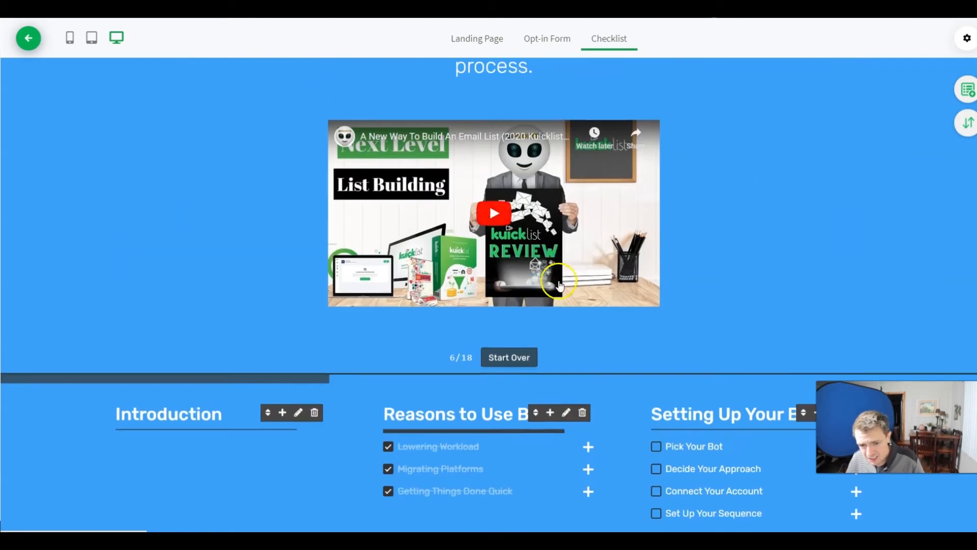
scroll(585, 269, up, 4)
scroll(560, 346, down, 7)
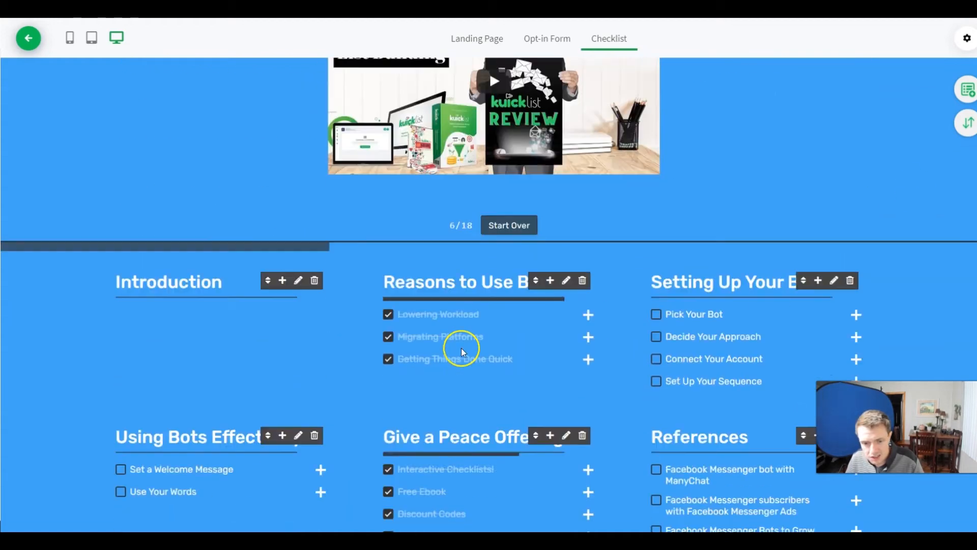
scroll(462, 350, down, 3)
scroll(586, 261, up, 7)
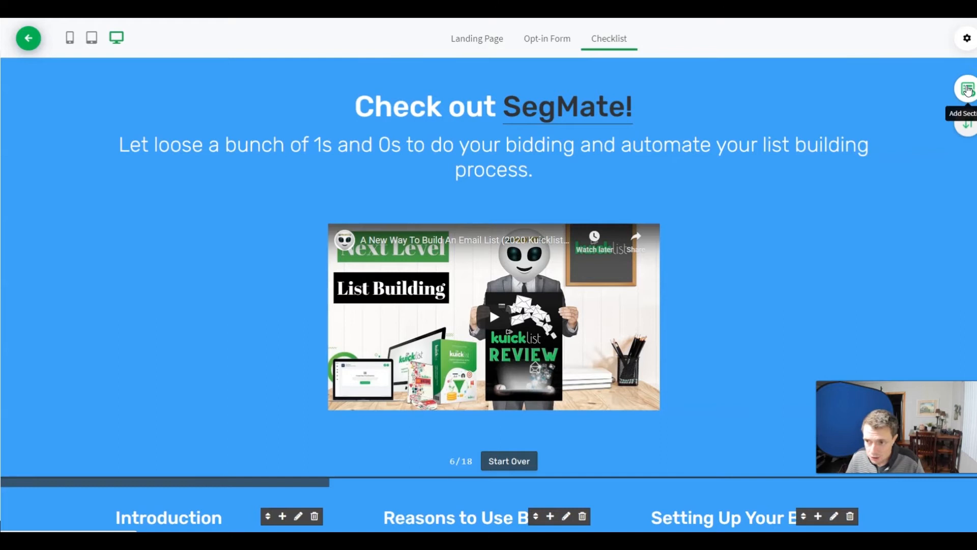
Step: In the opt-in form settings, enable the legal checkbox
click(967, 38)
click(167, 143)
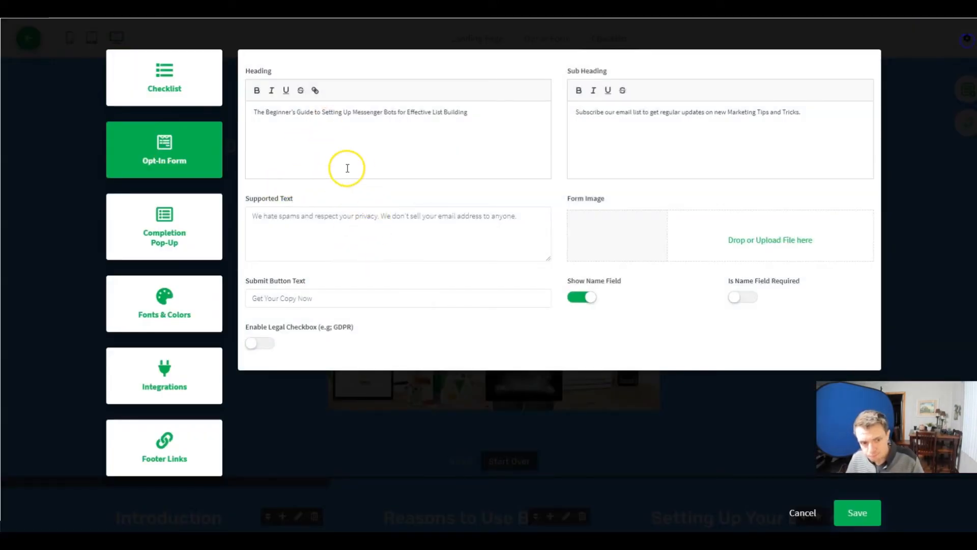
click(261, 344)
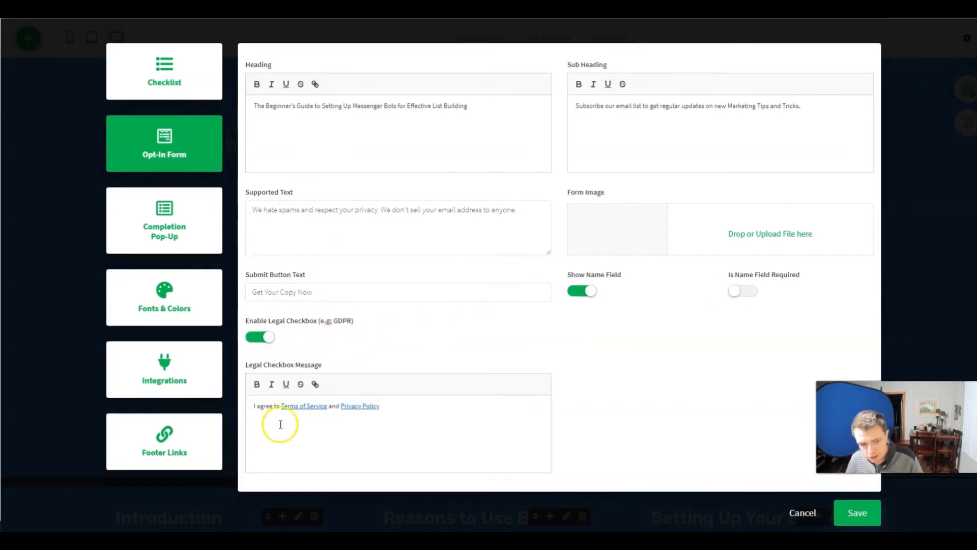
click(743, 290)
click(701, 304)
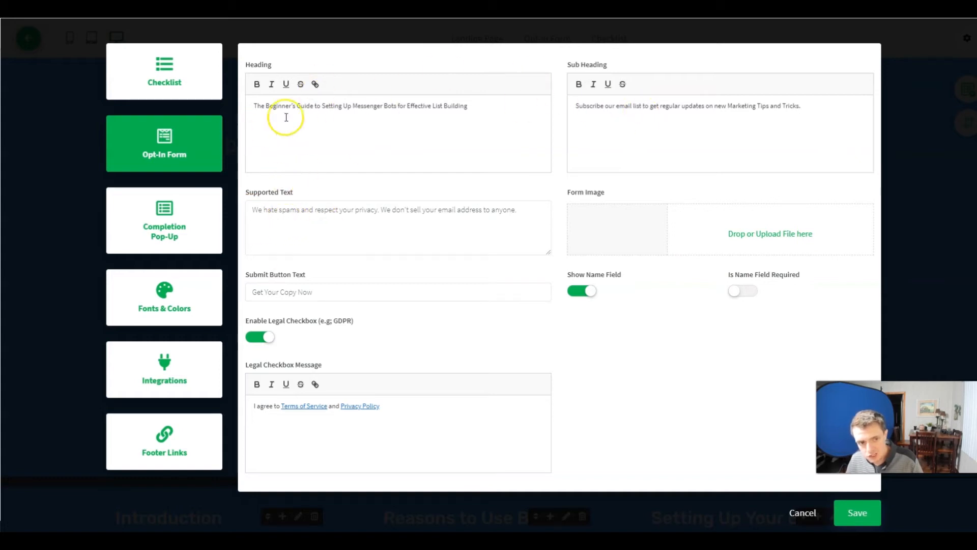
triple_click(305, 294)
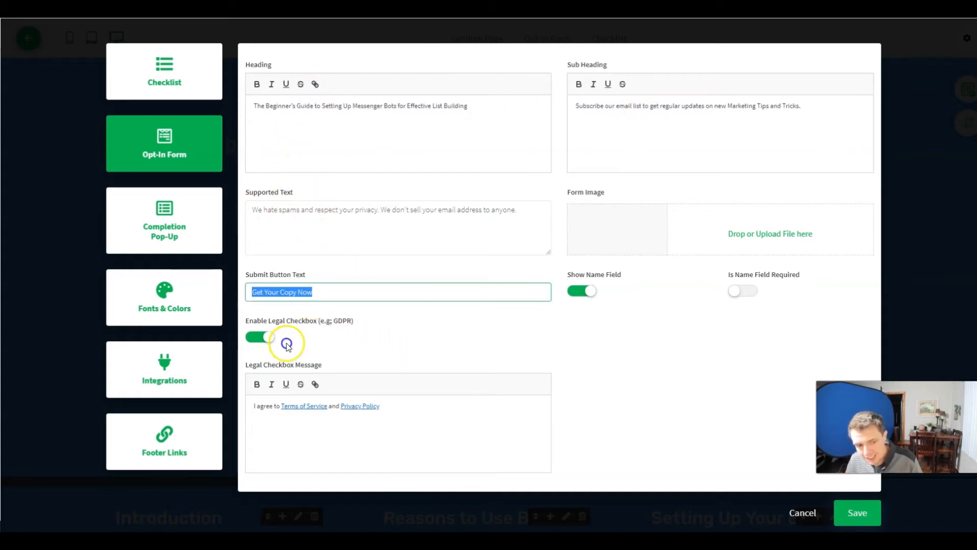
Step: Enable the completion pop-up, save the settings, and preview the pop-up before returning to the checklist
click(170, 217)
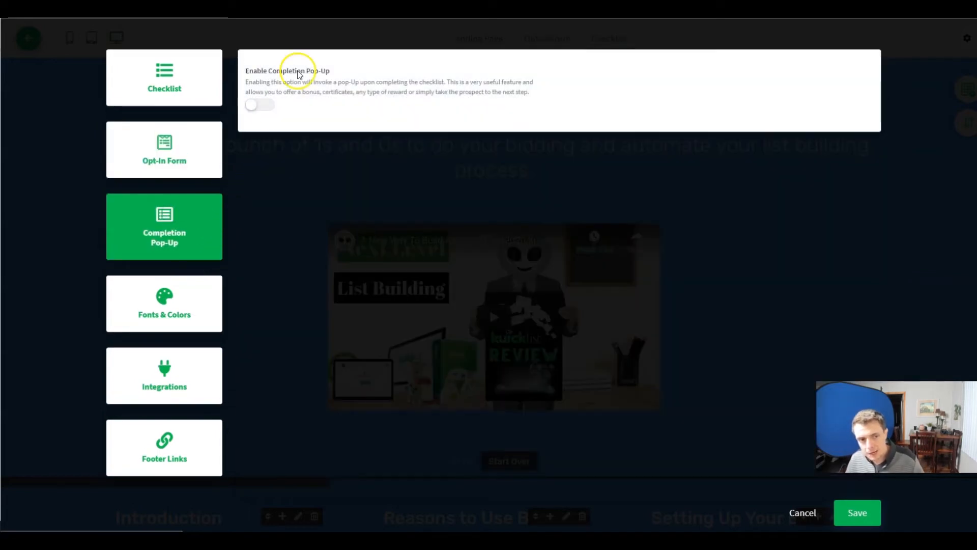
click(258, 107)
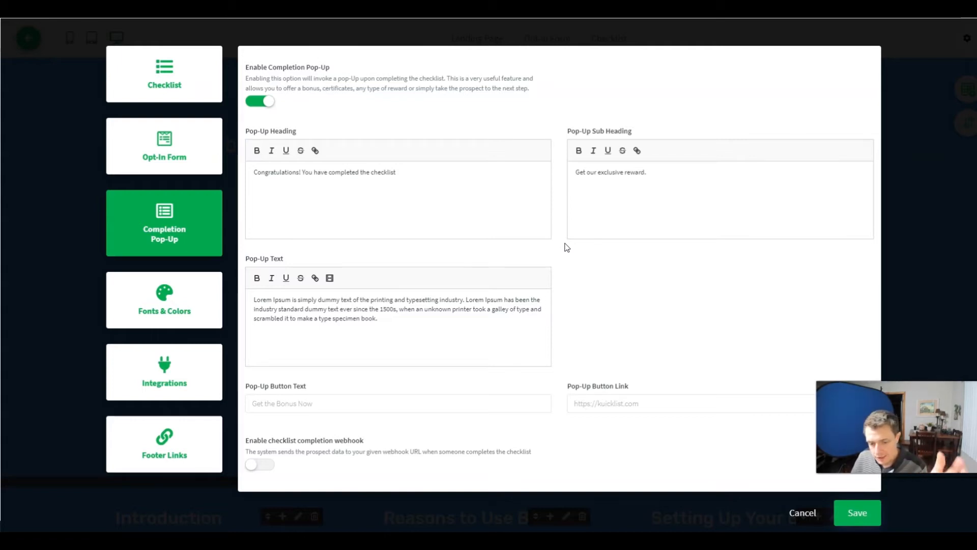
click(167, 306)
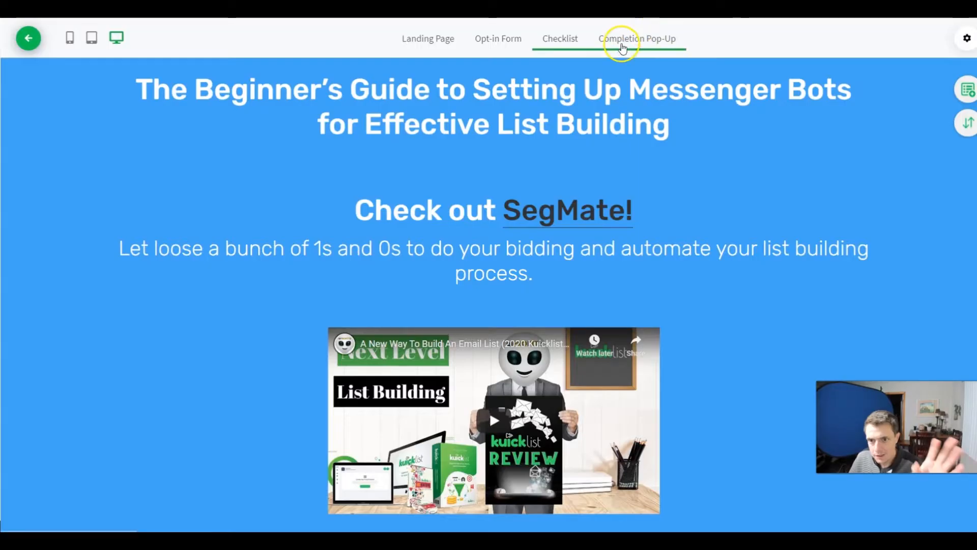
click(634, 39)
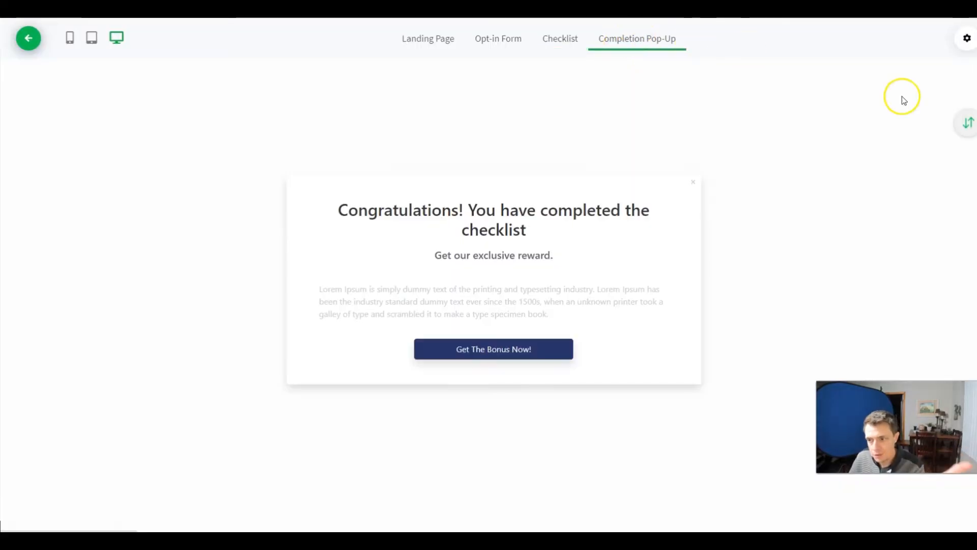
click(560, 38)
scroll(585, 249, down, 10)
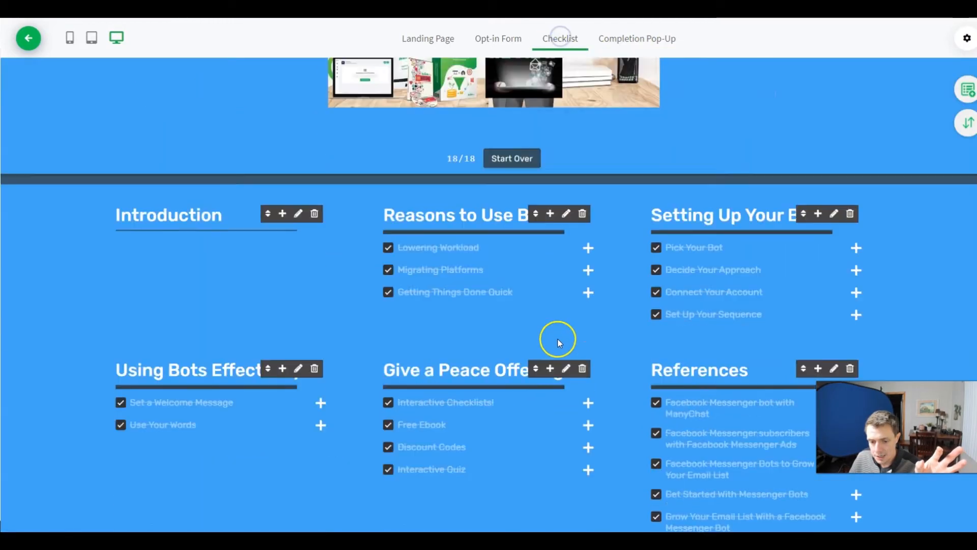
Step: Browse the fonts available for the heading and sub heading in the fonts and colors settings
click(966, 38)
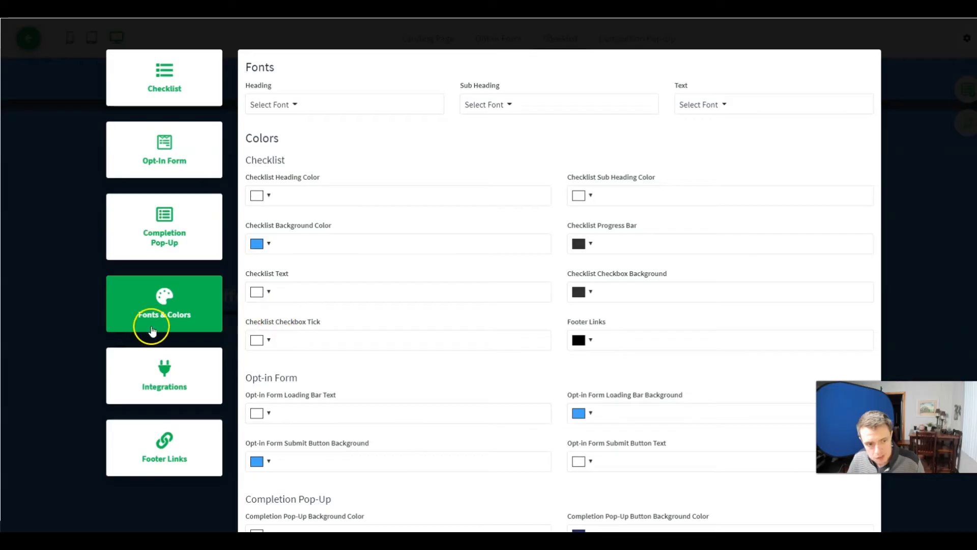
click(620, 141)
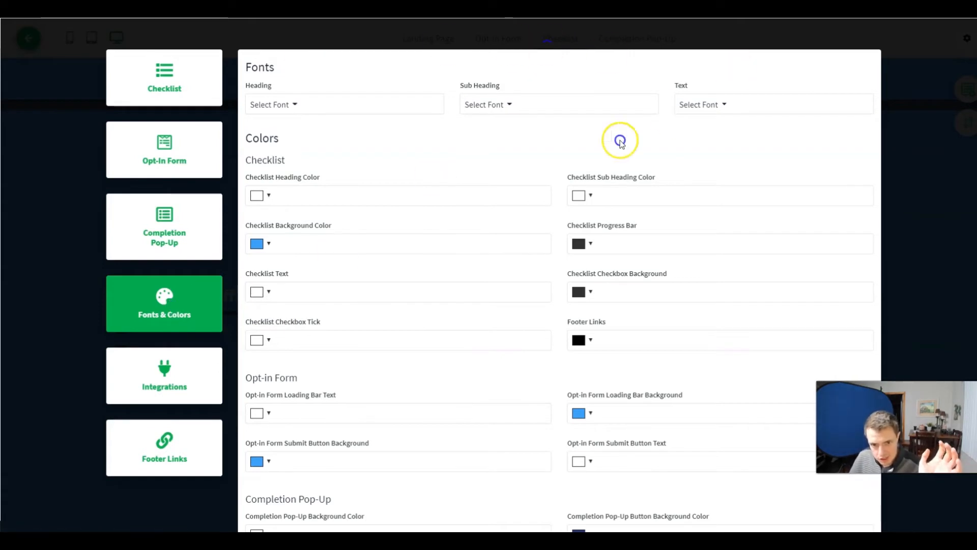
click(496, 107)
scroll(493, 156, down, 5)
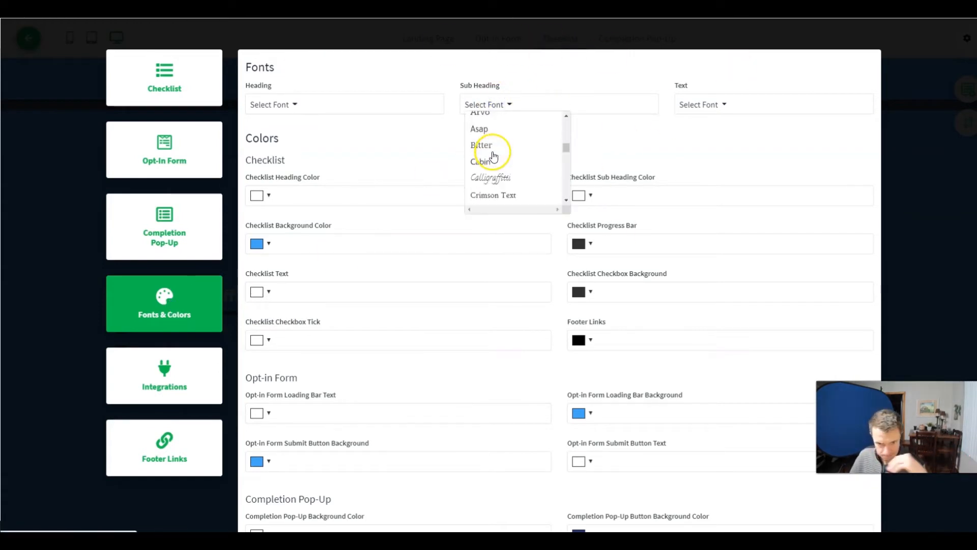
scroll(494, 160, up, 10)
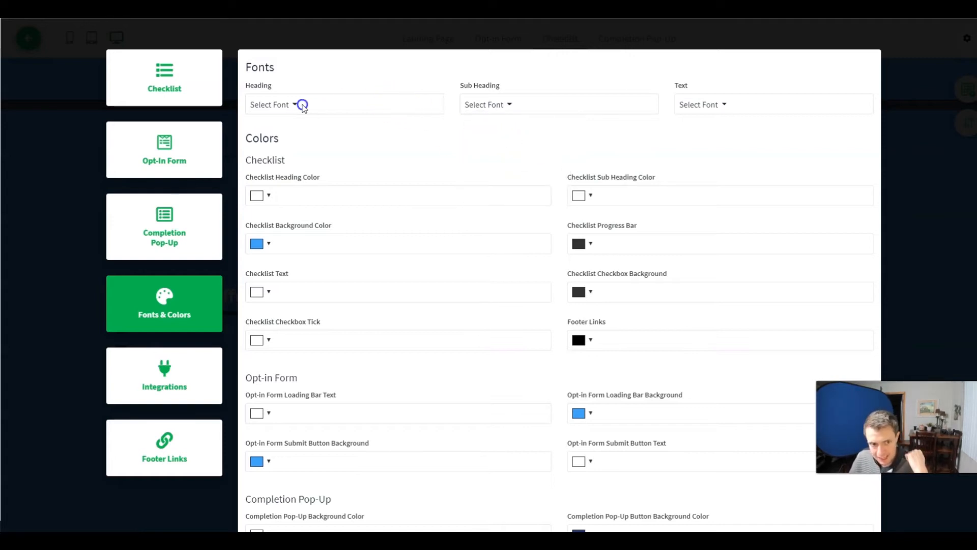
click(281, 104)
scroll(288, 139, down, 5)
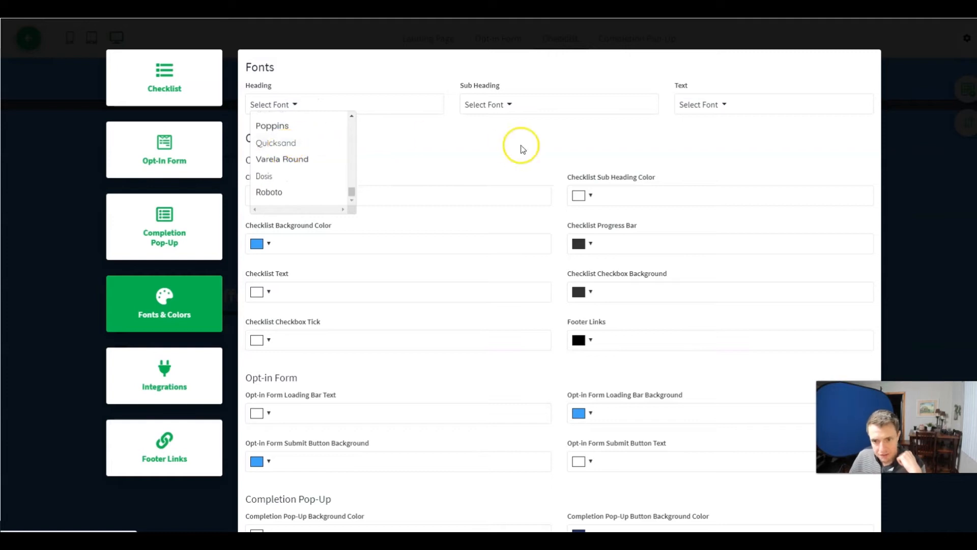
click(534, 144)
Step: Examine the color options for the checklist, opt-in form and completion pop-up, including the progress bar and footer links palettes
scroll(524, 229, down, 3)
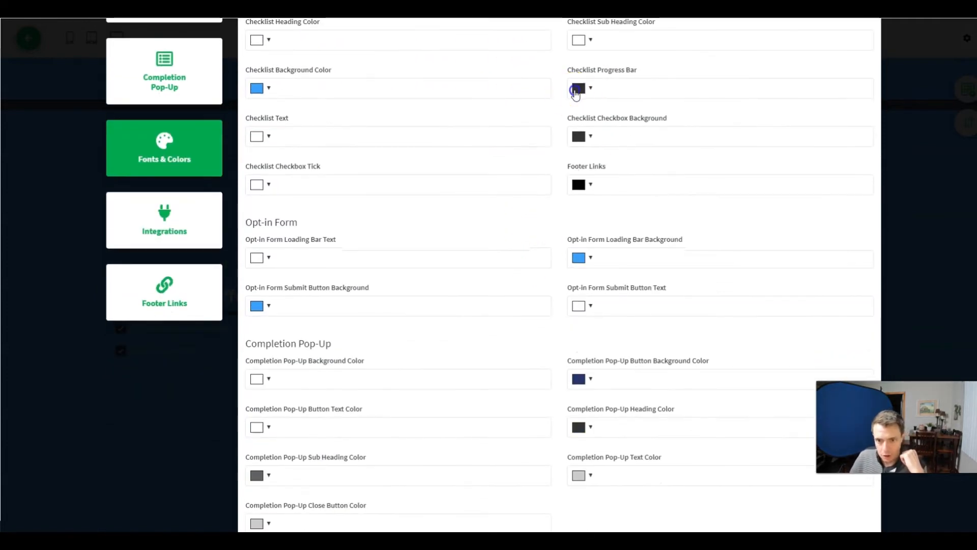
click(578, 88)
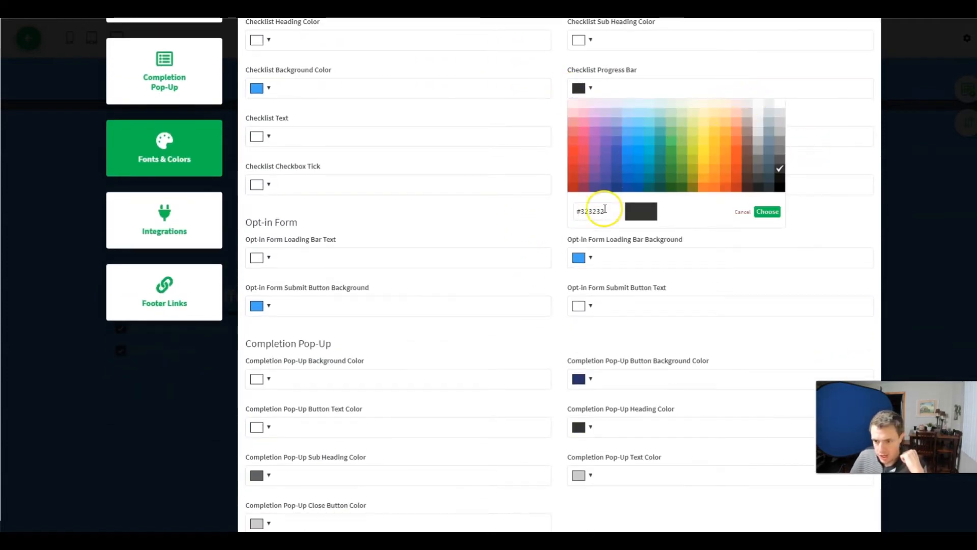
click(512, 211)
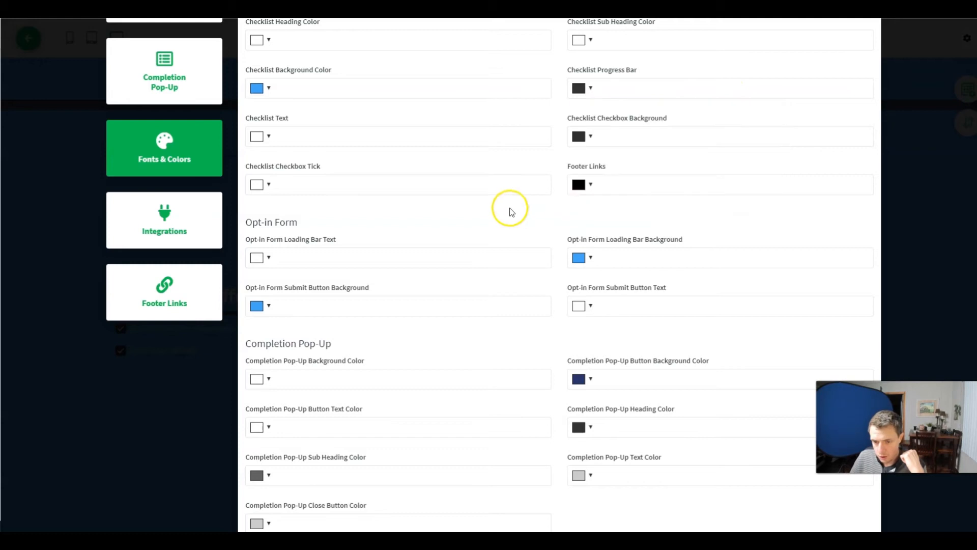
click(579, 184)
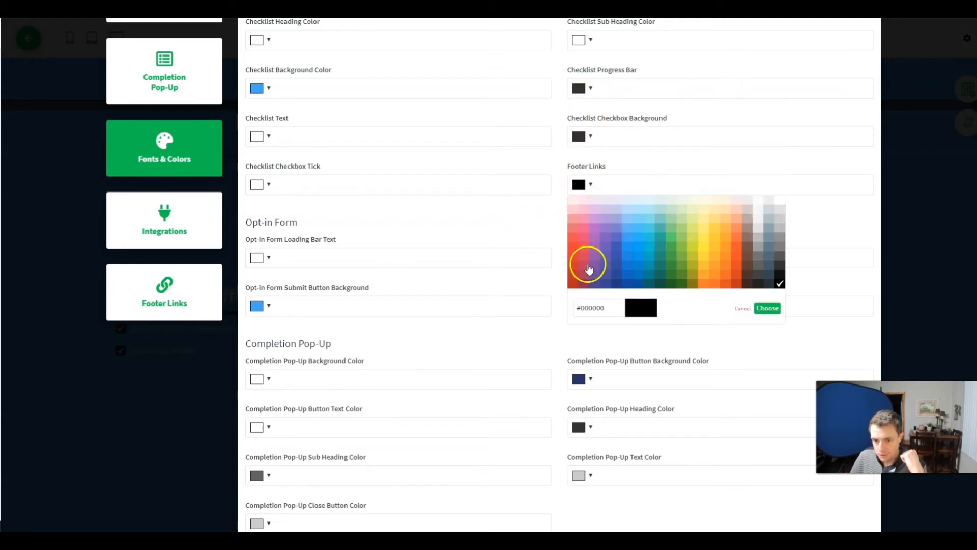
click(560, 161)
scroll(560, 164, down, 2)
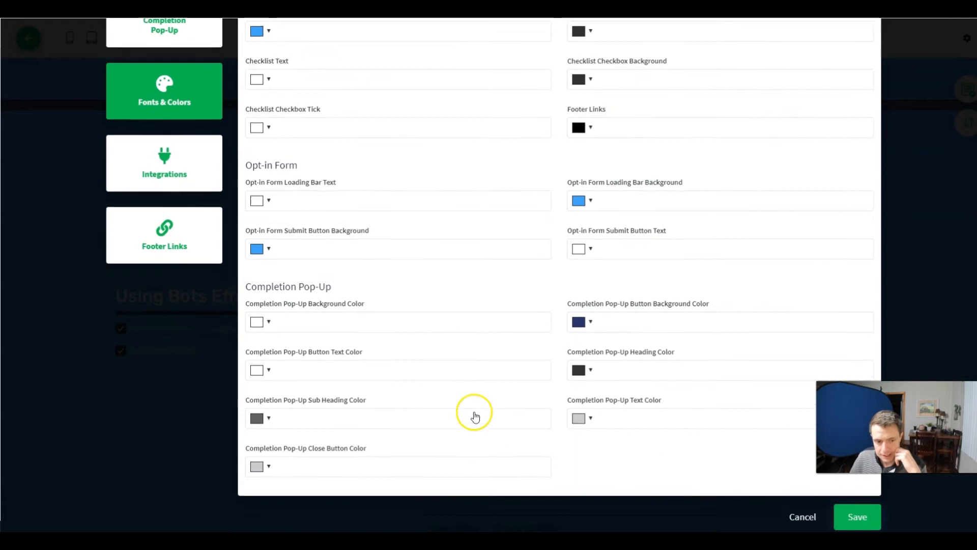
scroll(473, 412, up, 2)
scroll(510, 349, up, 2)
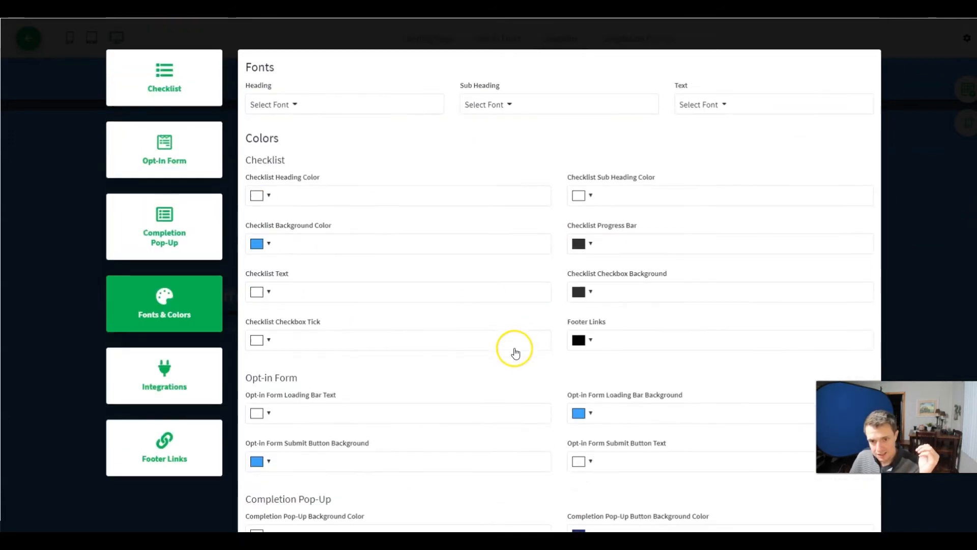
Step: Set the email list integration to the Brunswick Bulletin (SendFox) service with the GroovePages Opt-In list
click(163, 375)
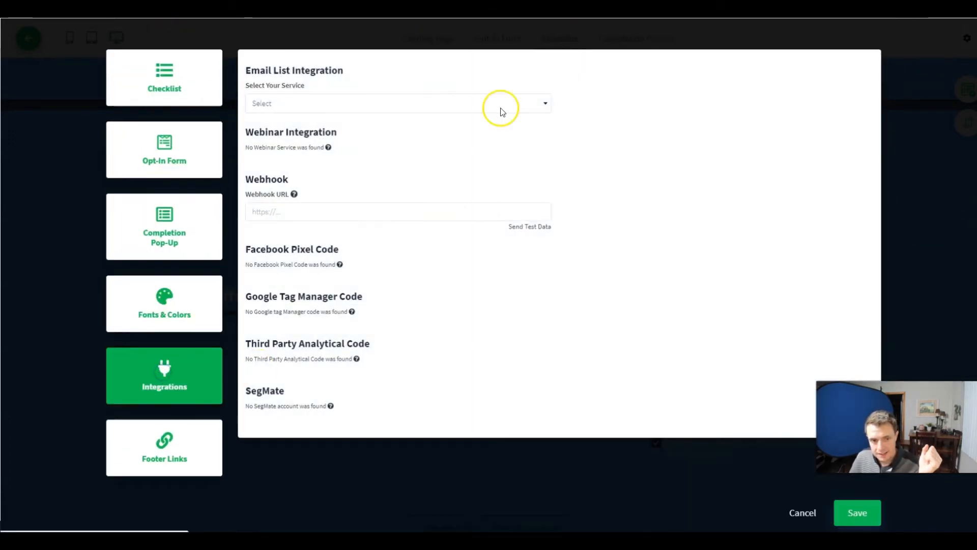
click(340, 106)
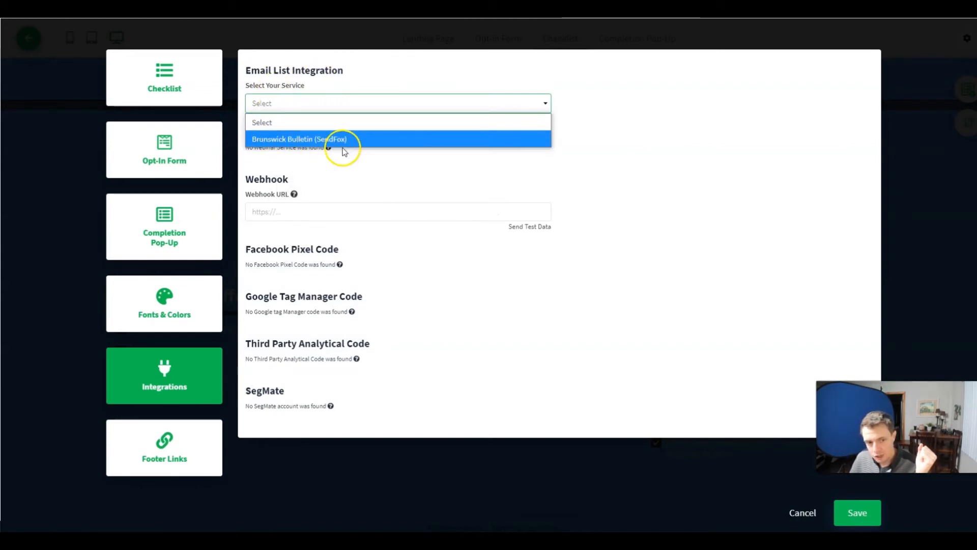
click(325, 144)
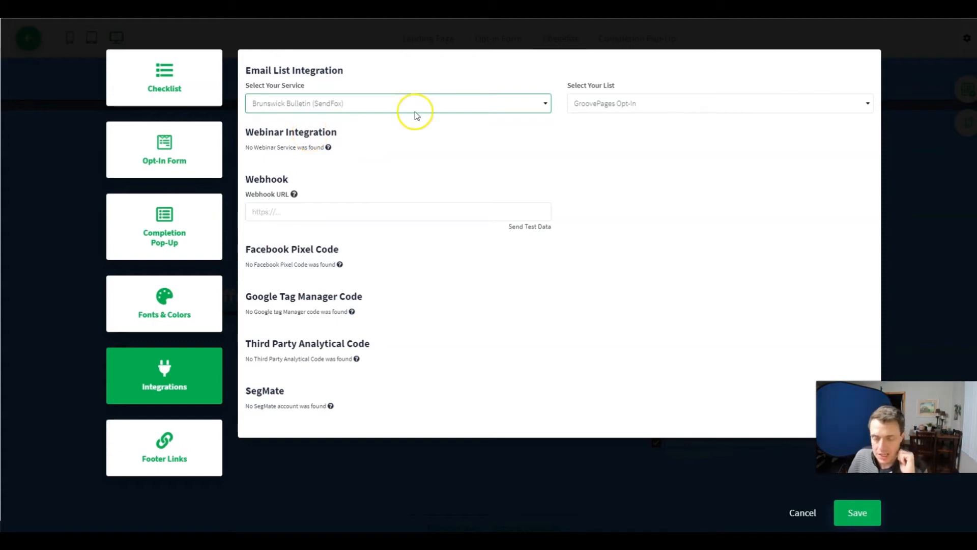
click(651, 103)
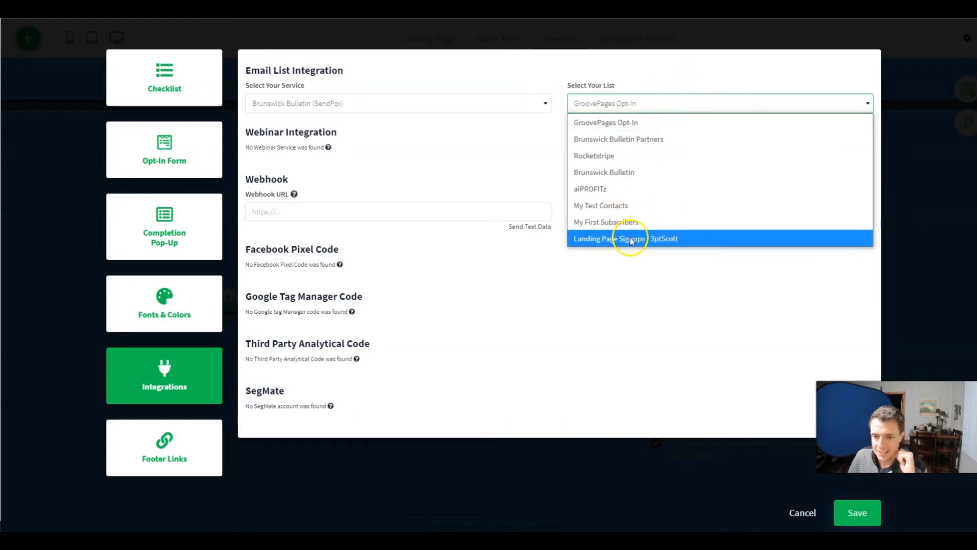
click(622, 89)
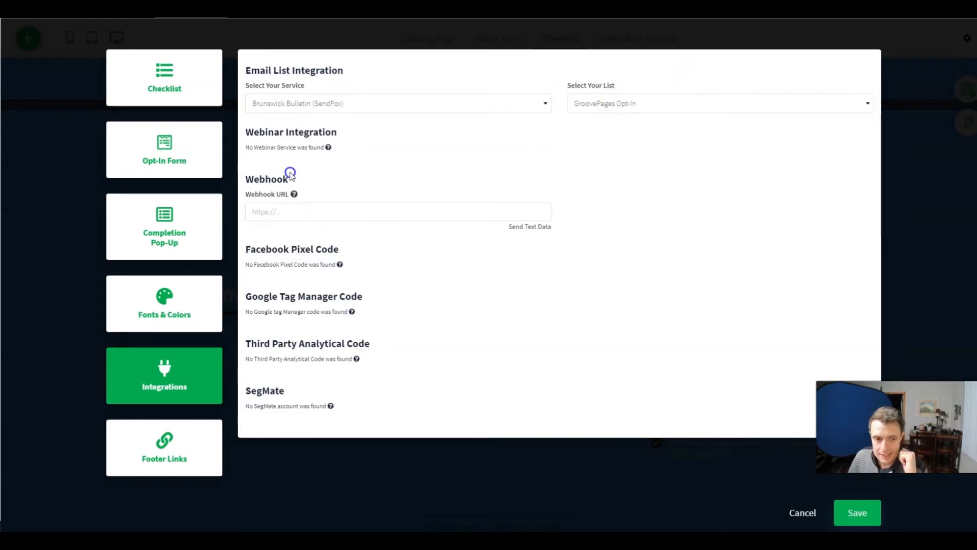
mouse_move(293, 194)
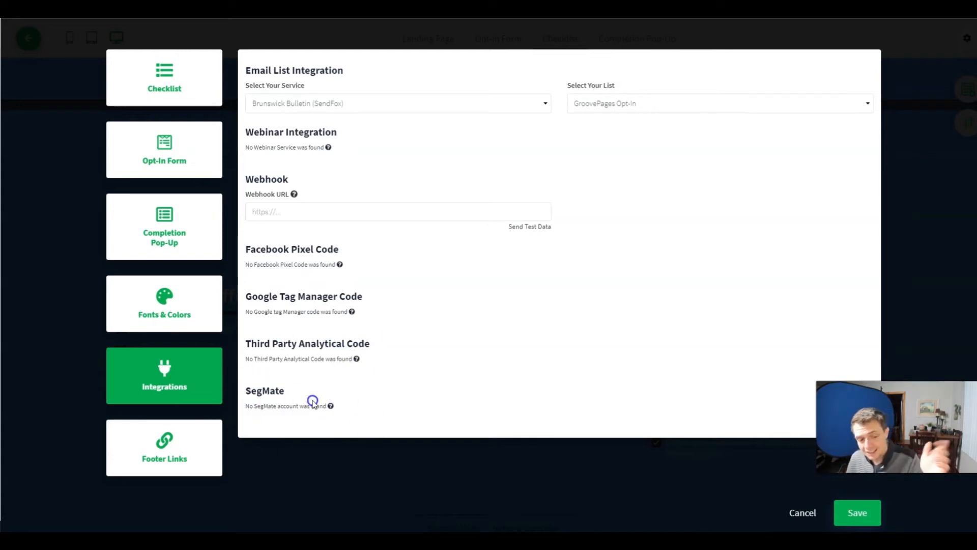
Step: Check the footer links settings and close the checklist settings without saving
click(160, 436)
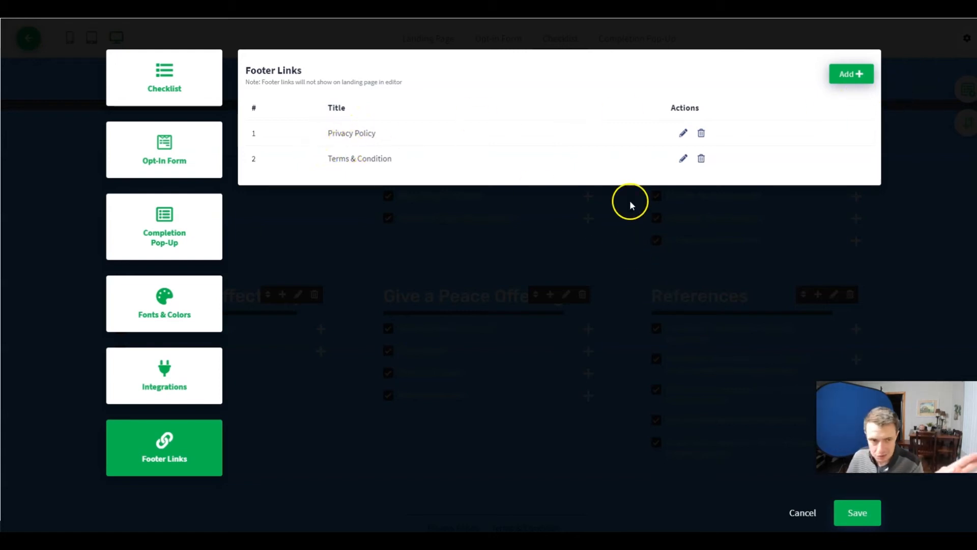
click(788, 515)
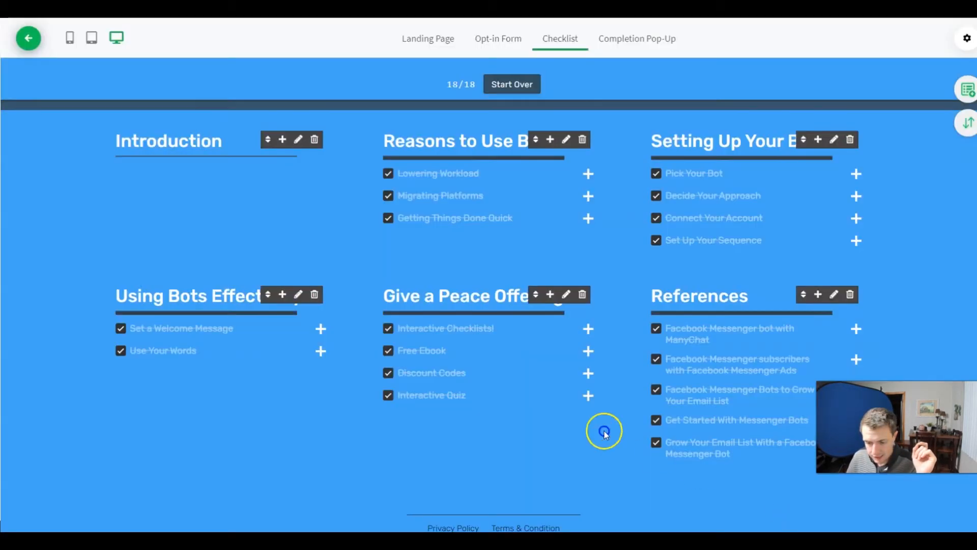
scroll(529, 523, up, 9)
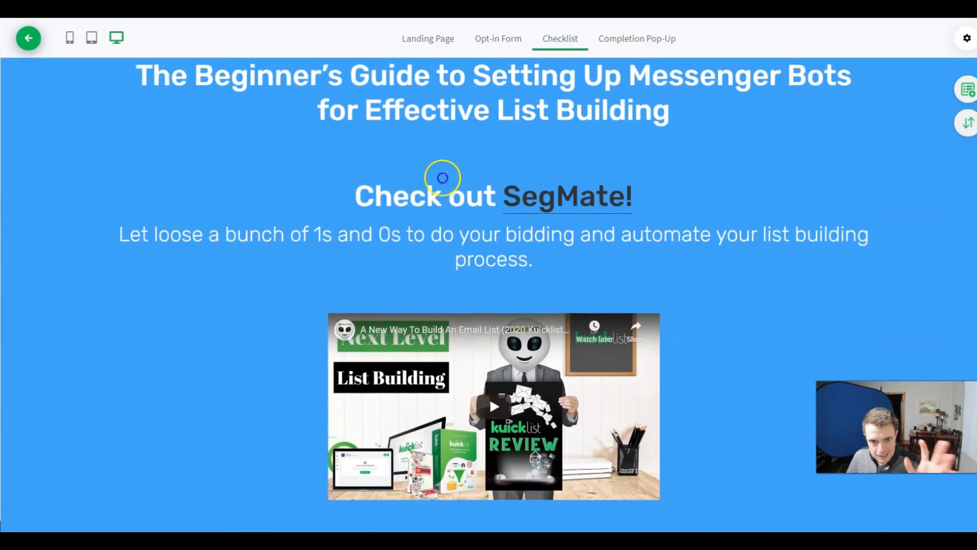
Step: Review the landing page and the full checklist page, from its heading and video through all sections
click(430, 43)
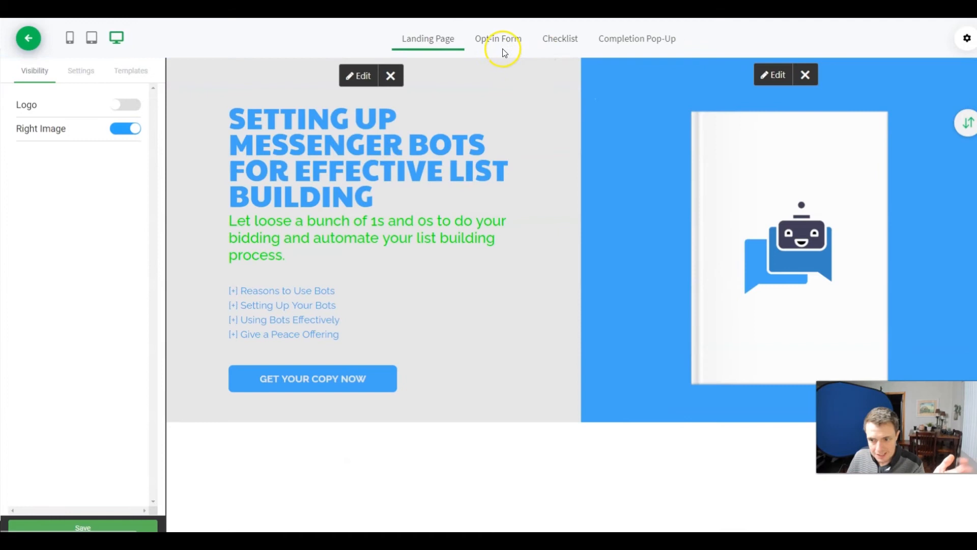
click(560, 40)
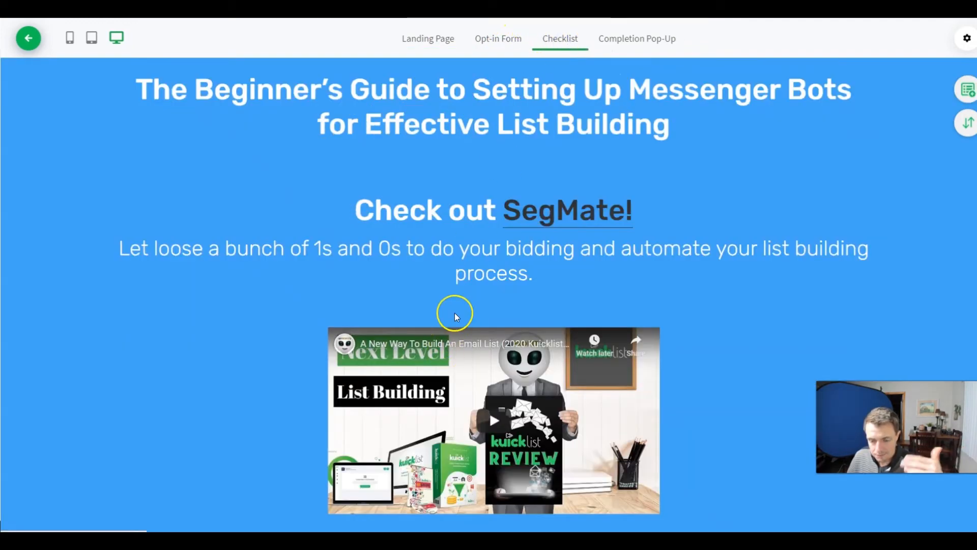
scroll(504, 356, down, 7)
scroll(501, 285, up, 7)
scroll(497, 188, down, 7)
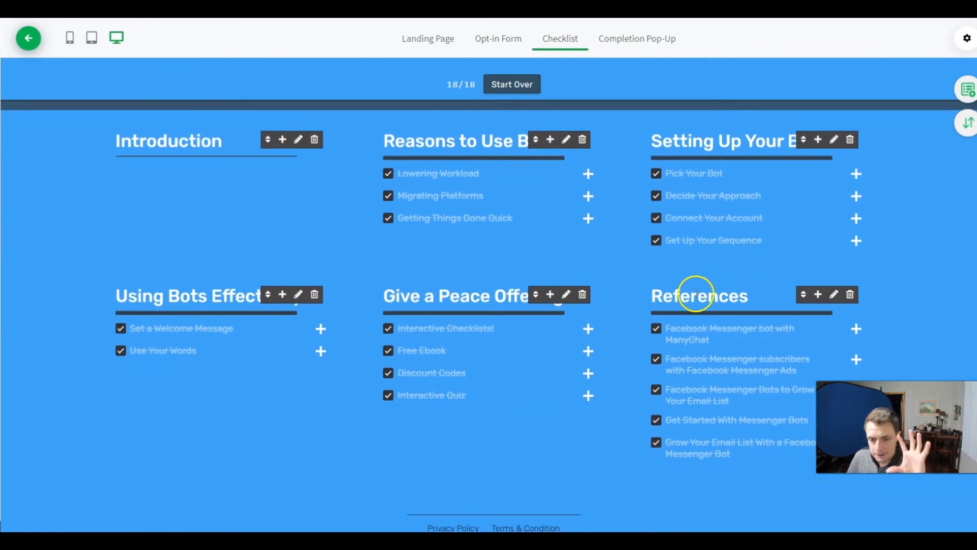
scroll(695, 294, up, 3)
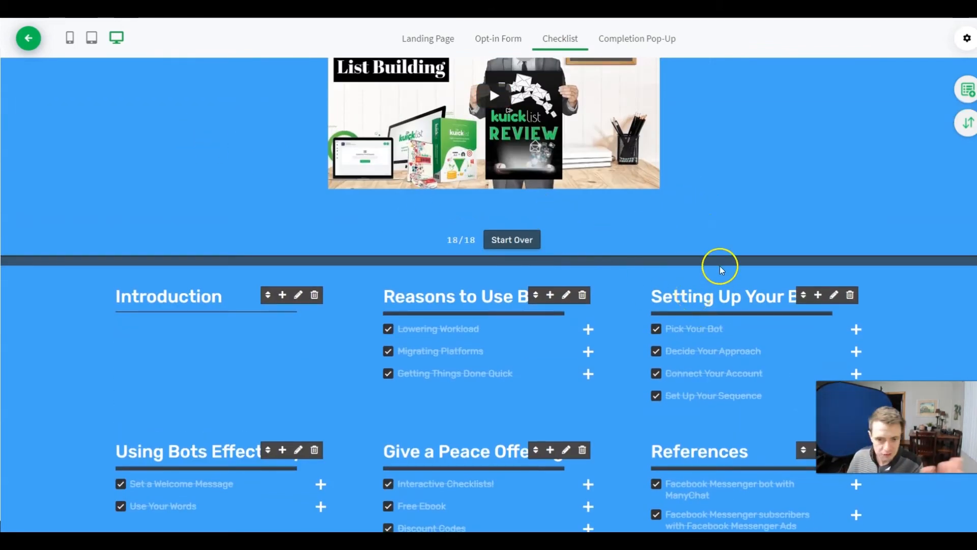
scroll(713, 272, up, 5)
scroll(707, 276, up, 1)
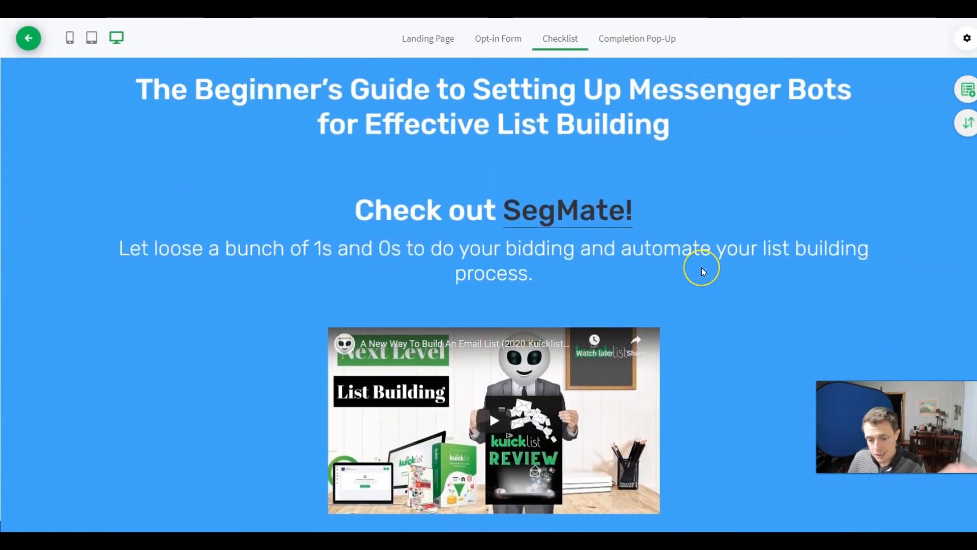
Step: Inspect the image settings of the landing page's book image and cancel without replacing it
click(447, 39)
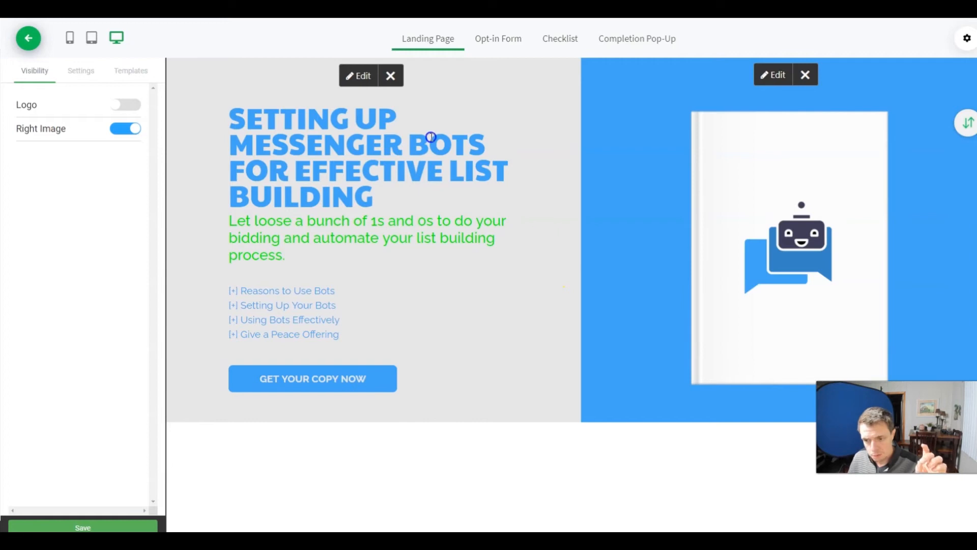
click(798, 257)
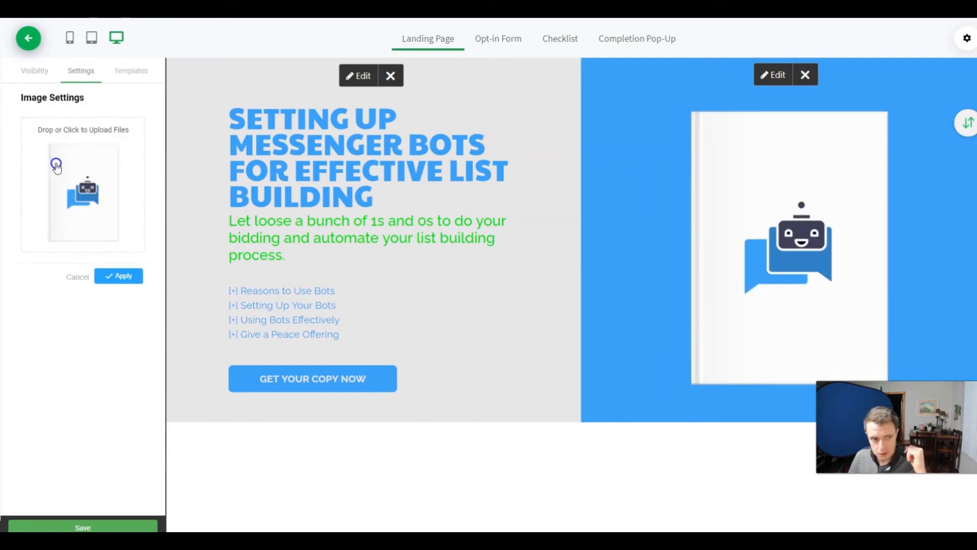
click(77, 277)
Step: Review the opt-in form, the checklist sections and the completion pop-up in turn, and dismiss the pop-up
click(517, 42)
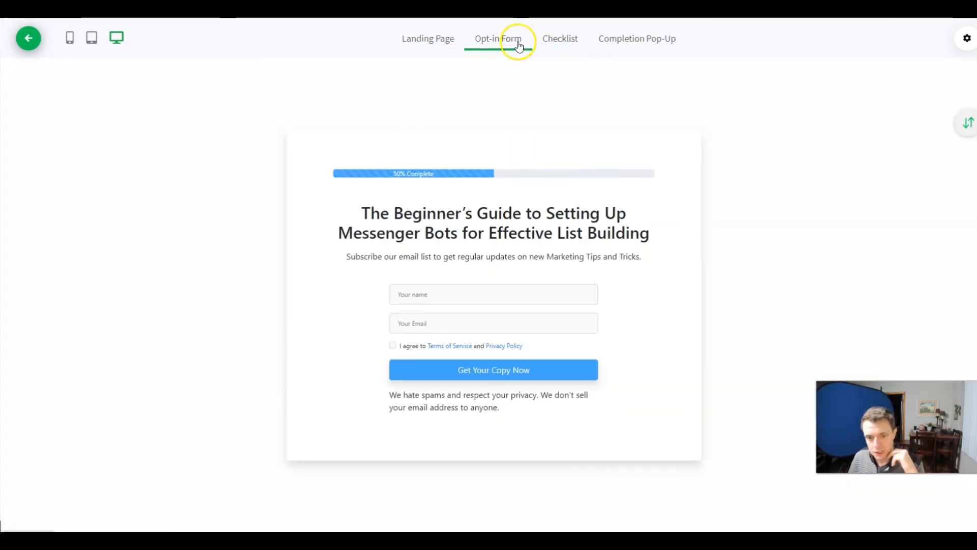
click(558, 38)
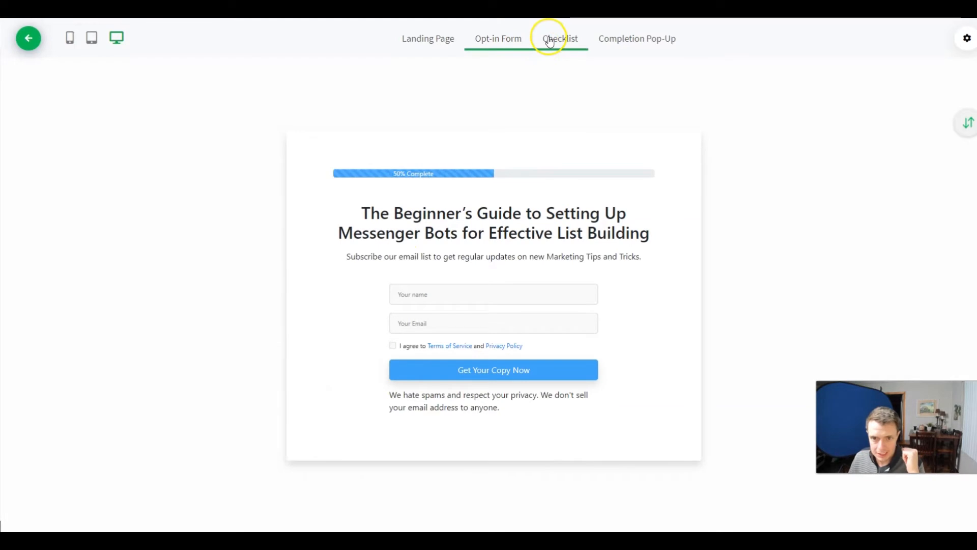
scroll(497, 323, down, 10)
scroll(537, 338, up, 1)
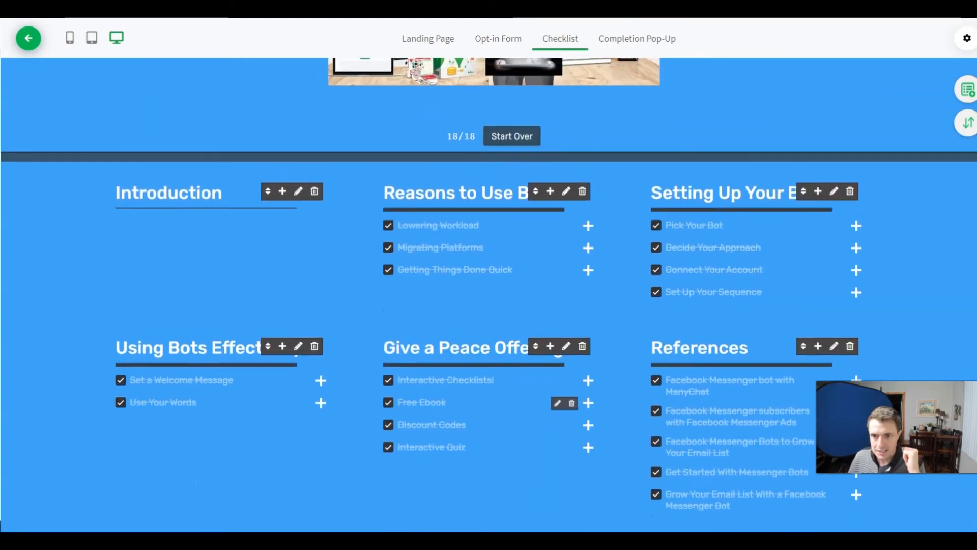
click(636, 45)
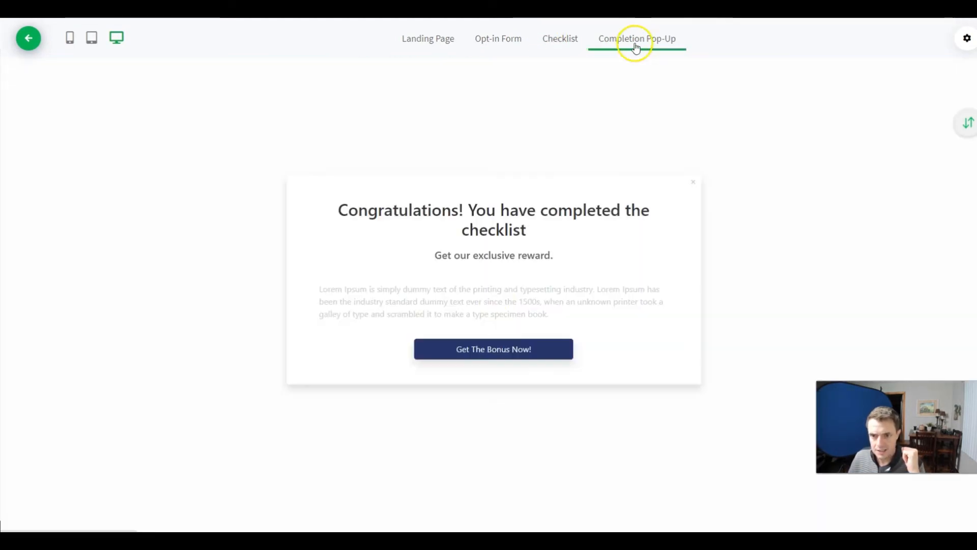
click(693, 185)
Step: Preview the checklist in the phone, tablet and desktop layouts, examining its sections at each size
click(967, 38)
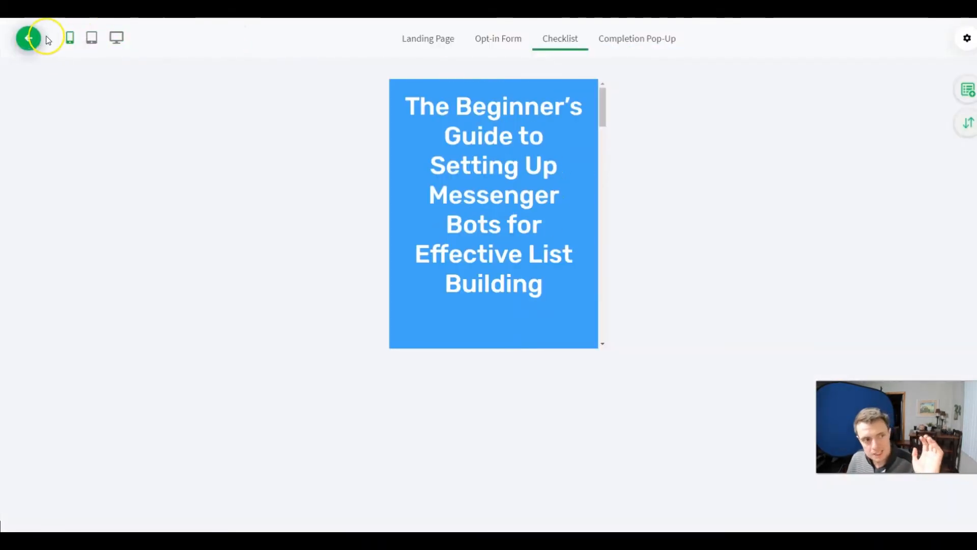
scroll(424, 185, down, 3)
scroll(426, 191, down, 20)
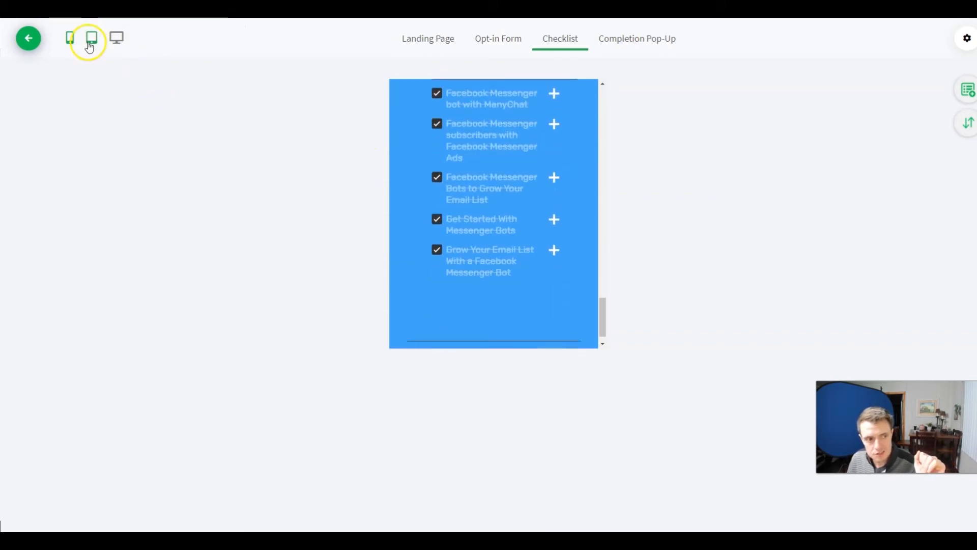
click(91, 37)
scroll(491, 214, up, 20)
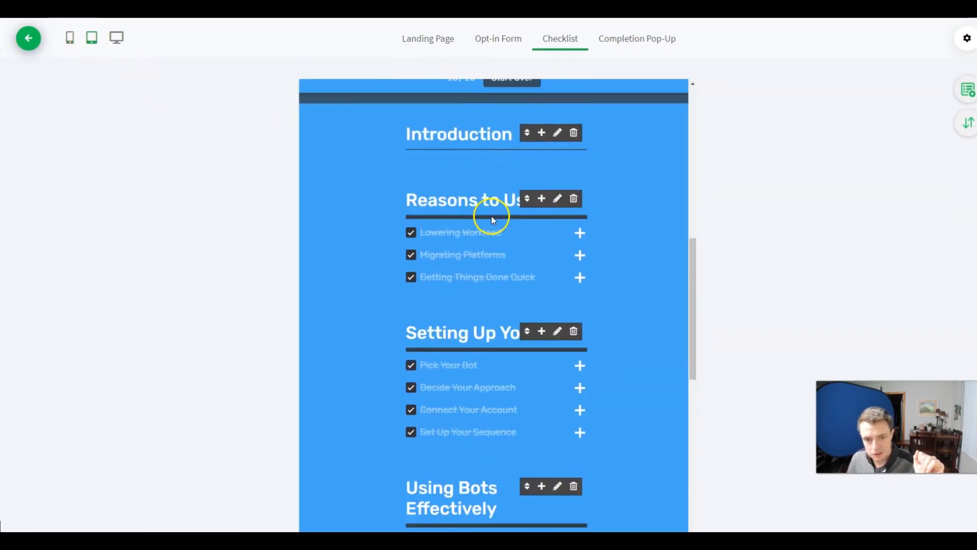
click(119, 40)
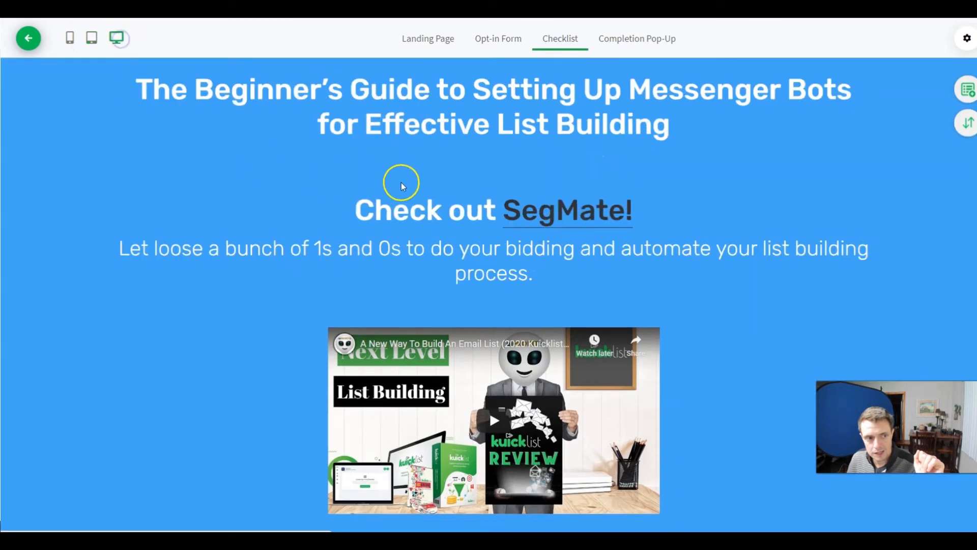
scroll(422, 185, down, 6)
scroll(305, 153, up, 6)
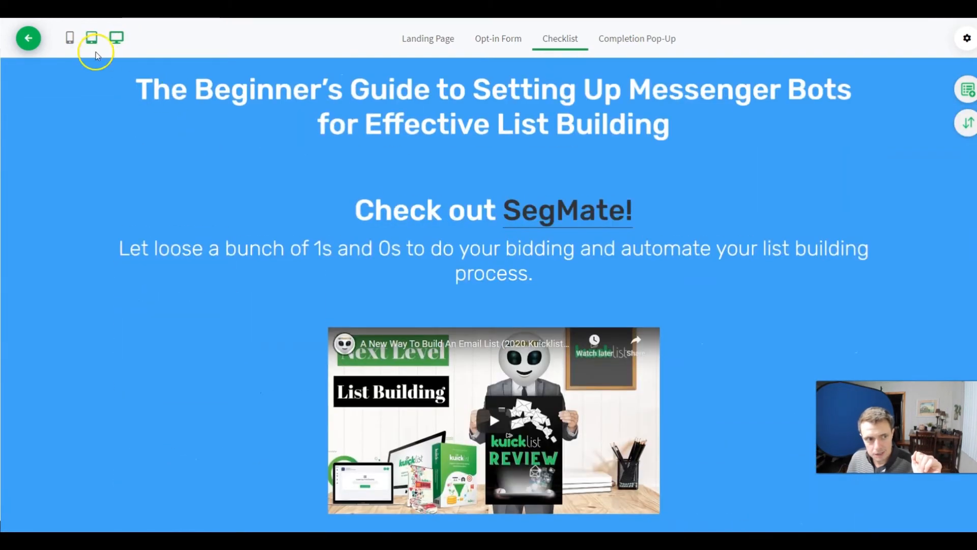
click(92, 38)
scroll(339, 179, down, 10)
scroll(481, 224, down, 5)
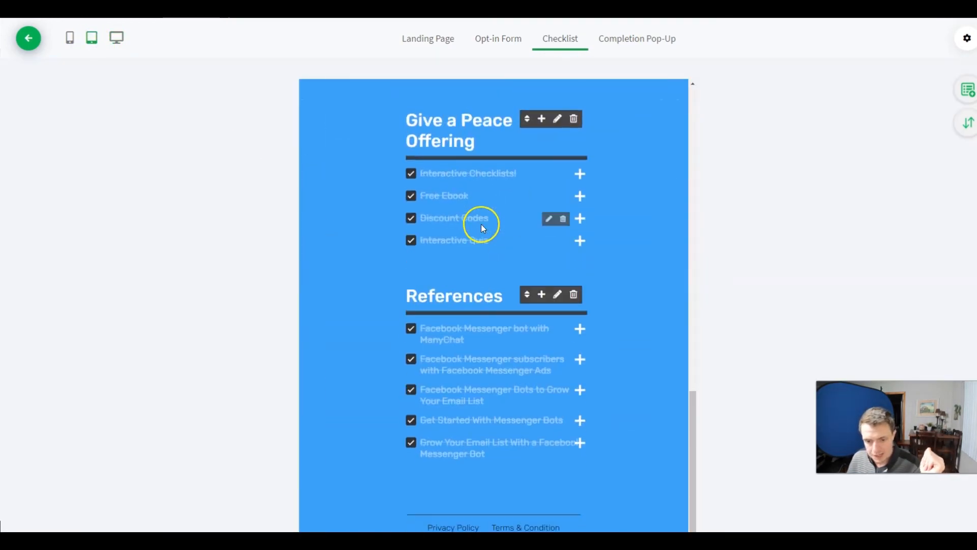
click(69, 37)
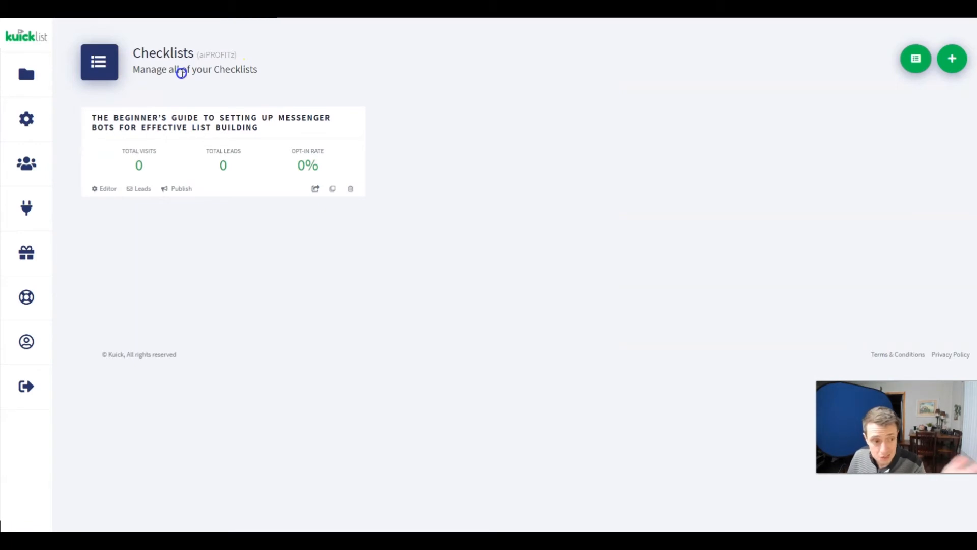
Step: Browse the email, webinar and other services available for a new integration in the account's integrations, and cancel adding one
click(28, 94)
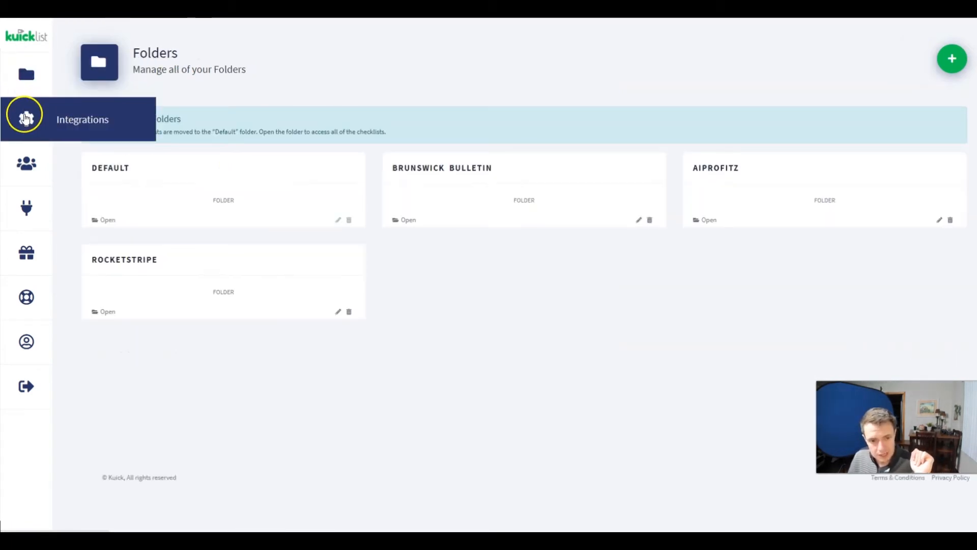
click(25, 118)
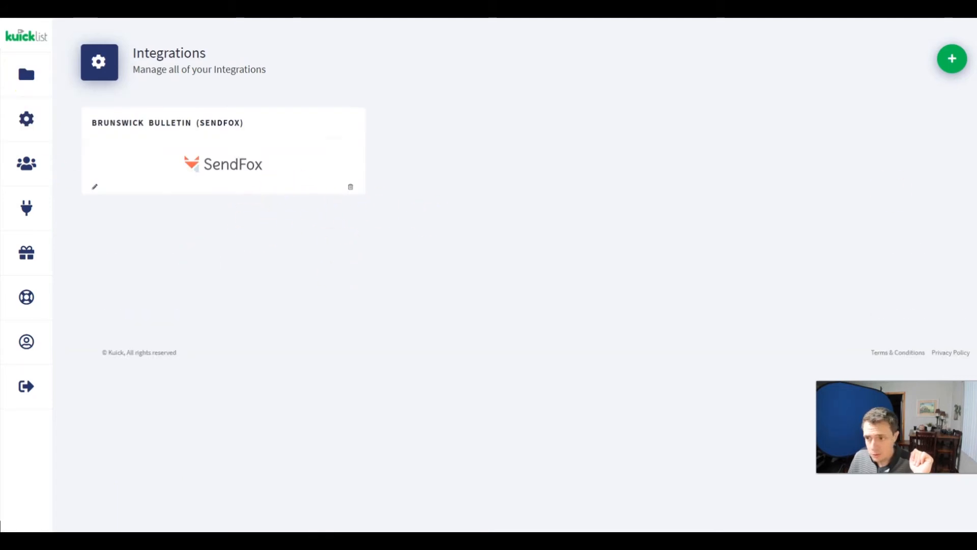
click(952, 59)
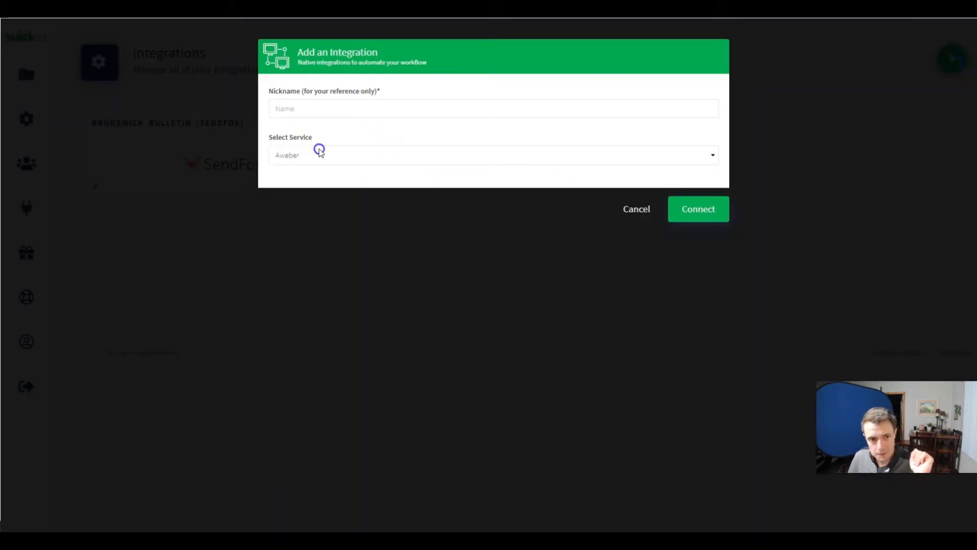
click(319, 152)
scroll(338, 265, down, 2)
scroll(341, 315, up, 2)
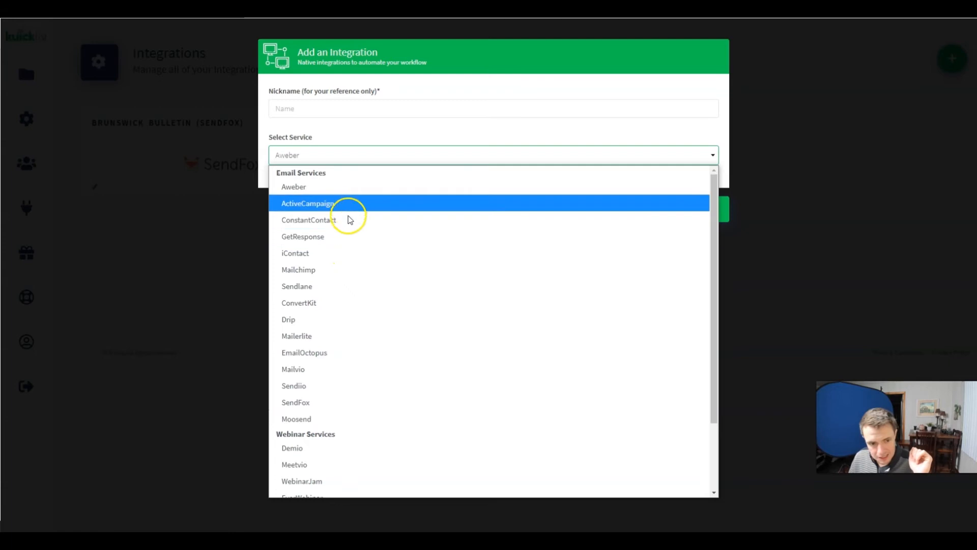
scroll(372, 402, down, 2)
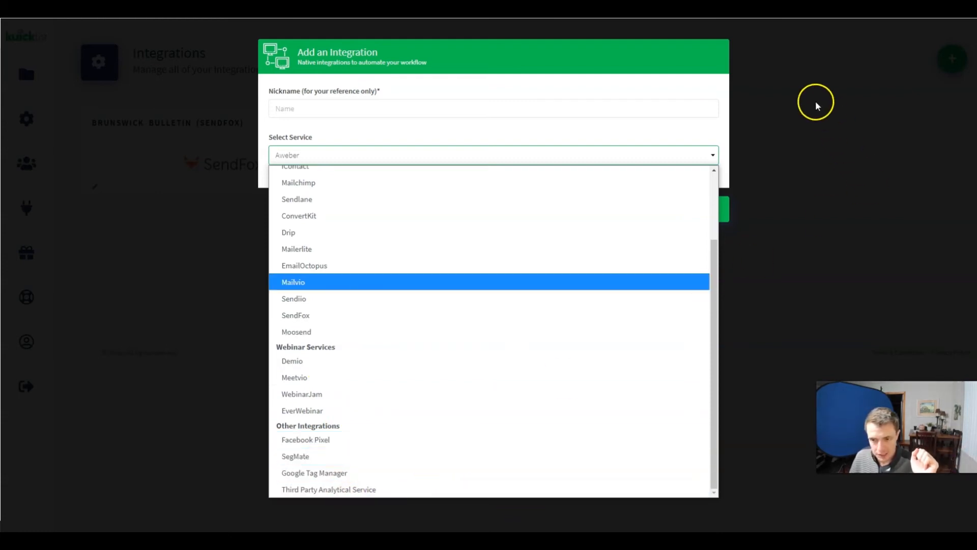
click(658, 69)
click(633, 208)
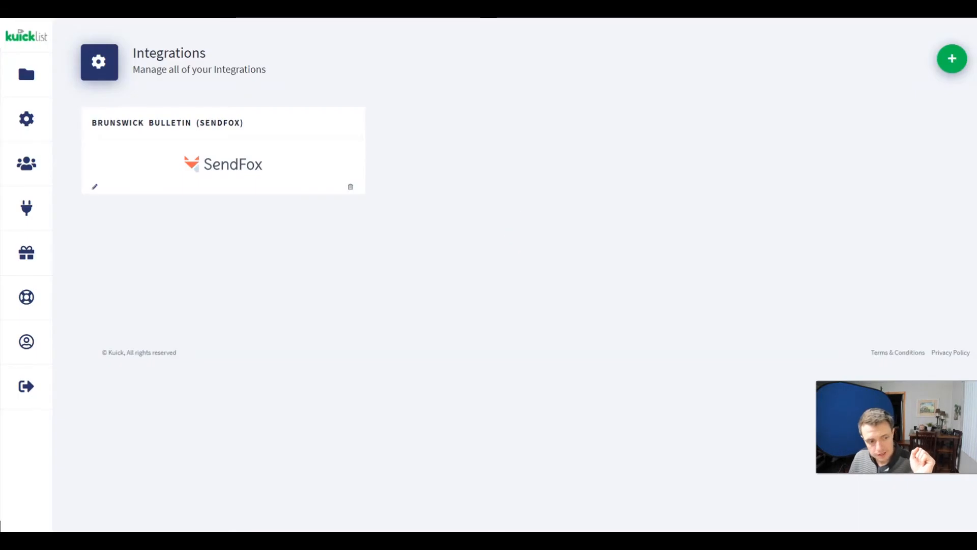
Step: Start a new staff member and restrict their folder access to aiPROFITz, reviewing the member details and permissions
click(28, 165)
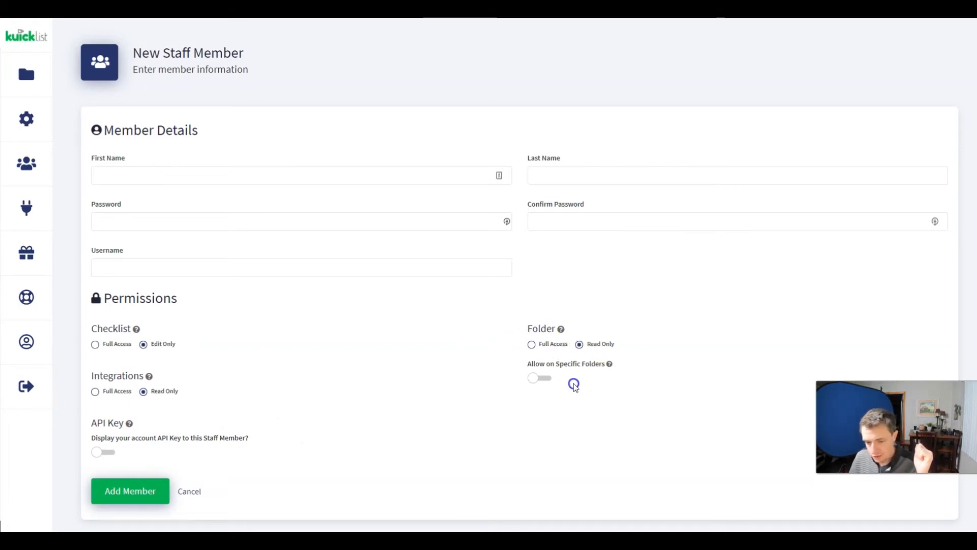
click(539, 378)
scroll(628, 389, down, 3)
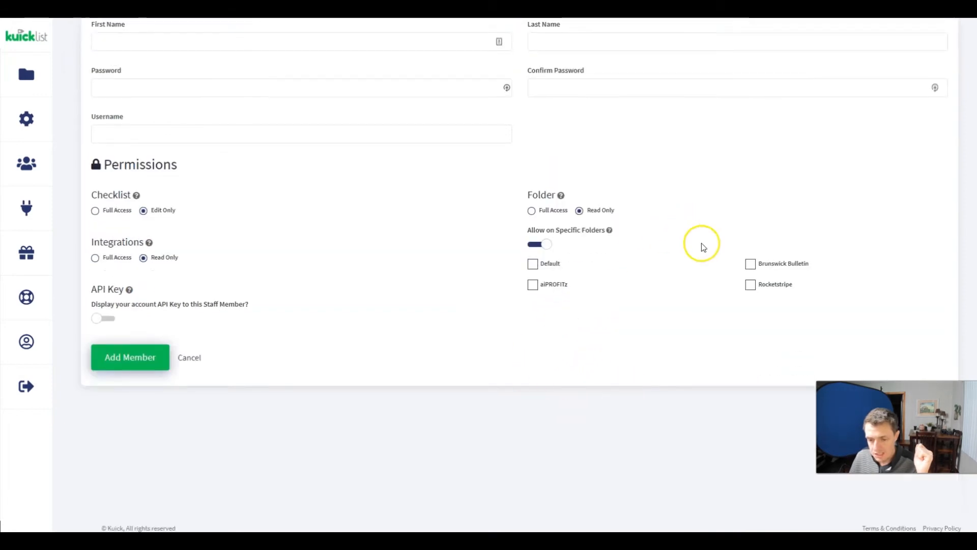
click(536, 283)
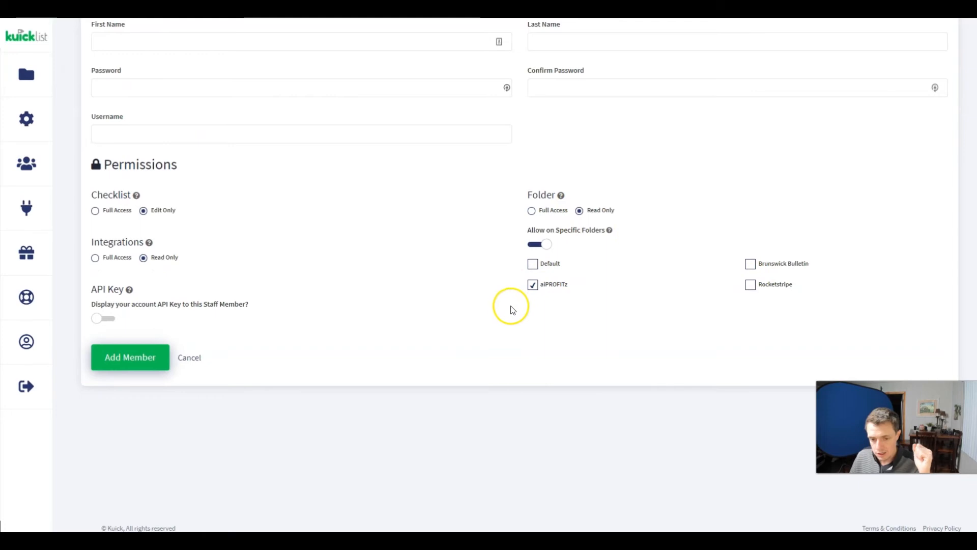
scroll(530, 308, up, 3)
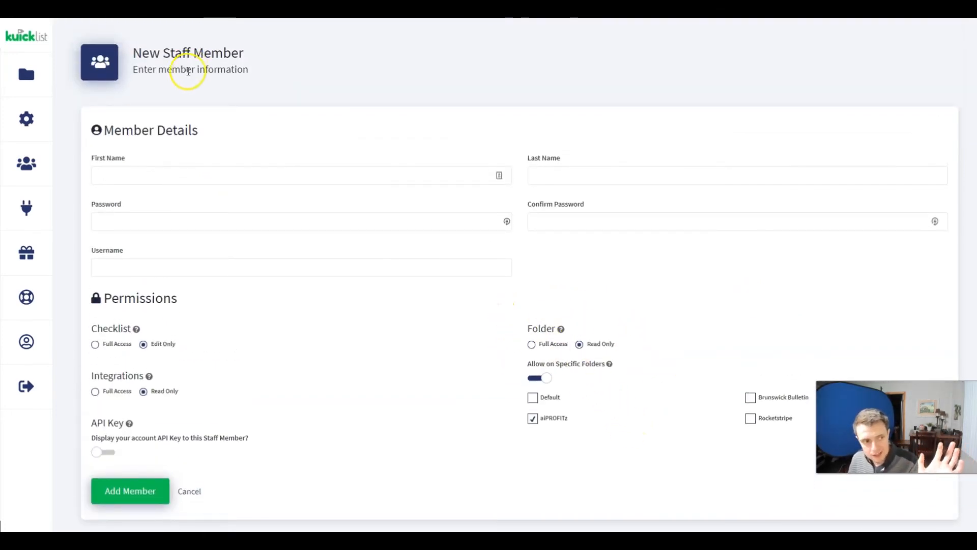
scroll(410, 375, down, 3)
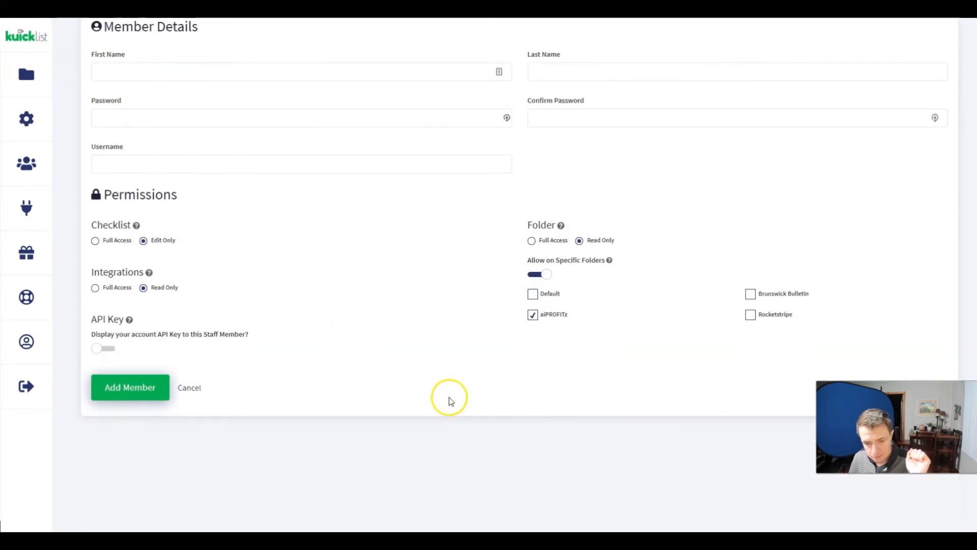
scroll(514, 430, up, 3)
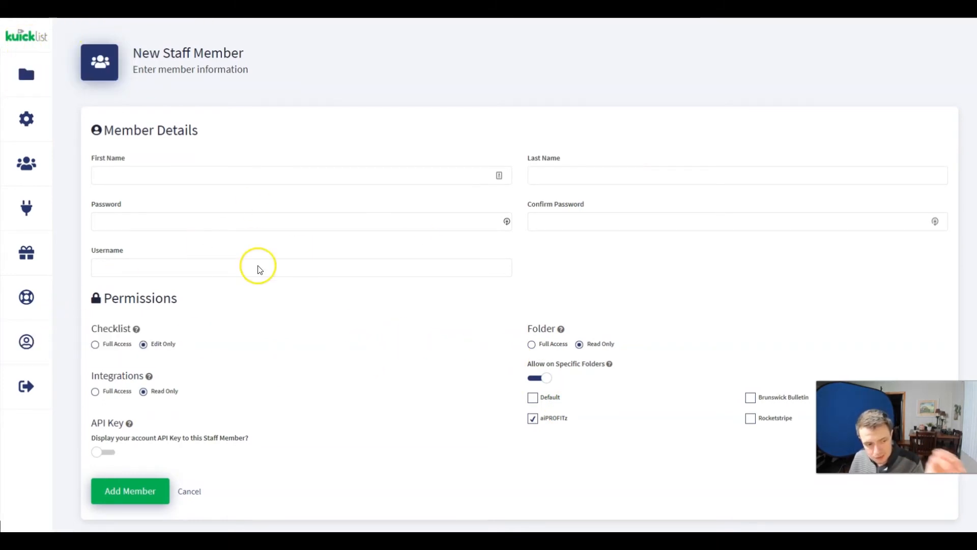
scroll(732, 450, down, 3)
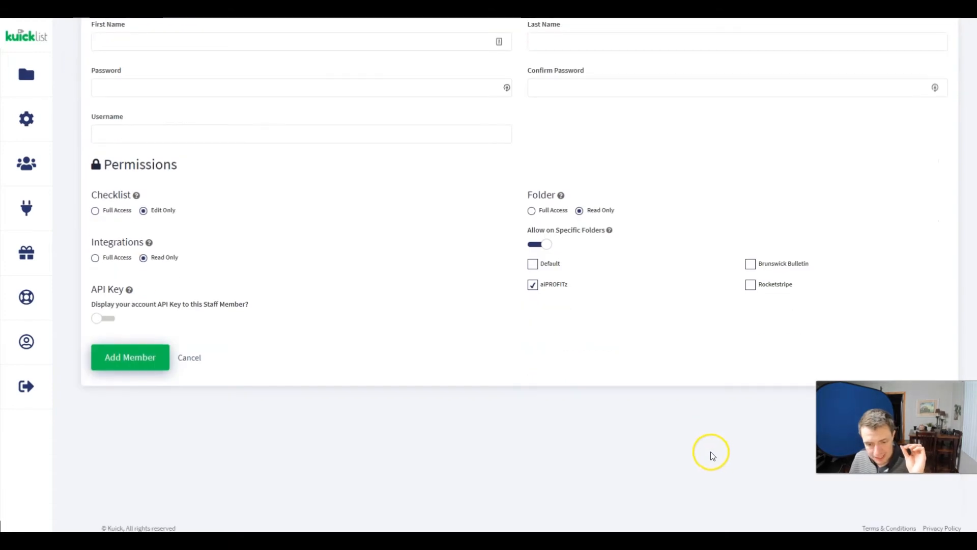
scroll(711, 451, up, 3)
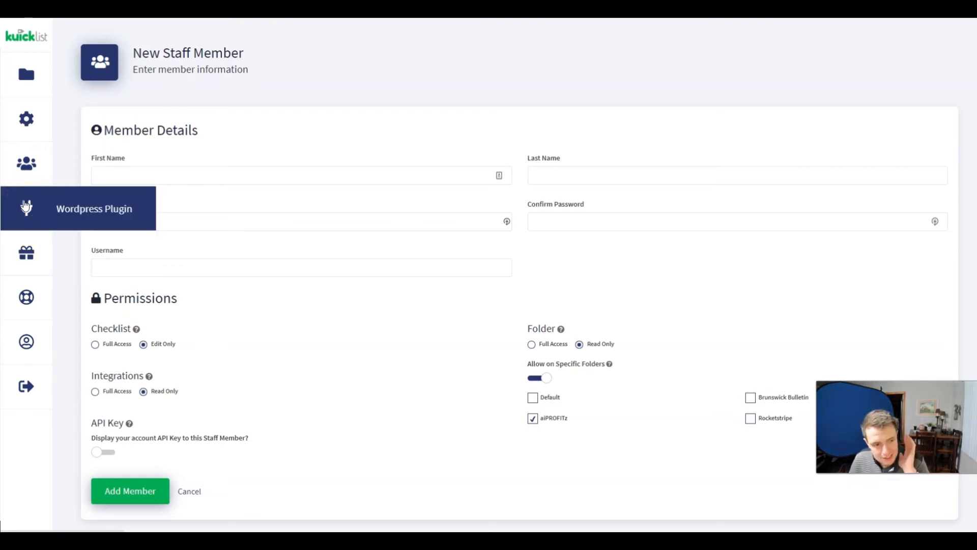
Step: View the WordPress plugin page, and download the kuickbridge package from the account's bonuses
click(25, 207)
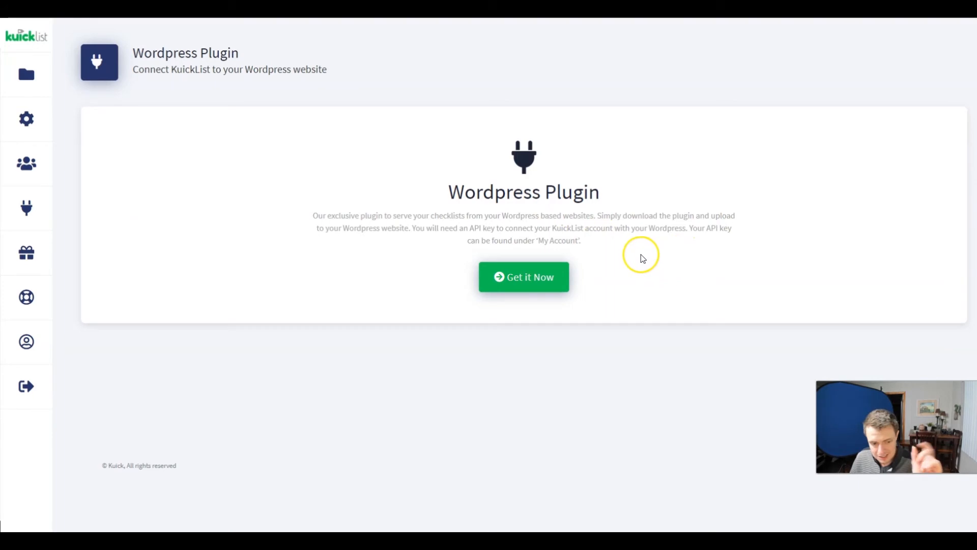
click(40, 253)
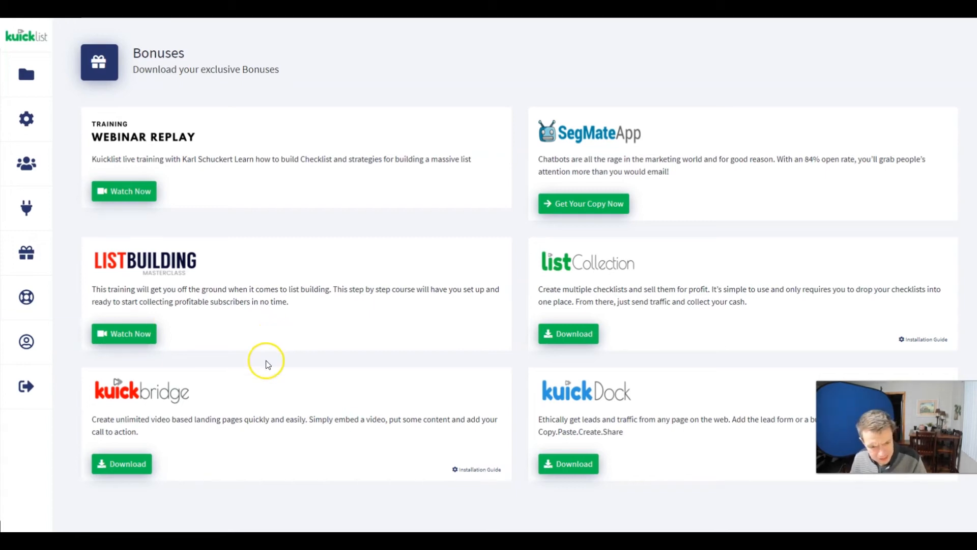
scroll(265, 381, down, 2)
click(114, 349)
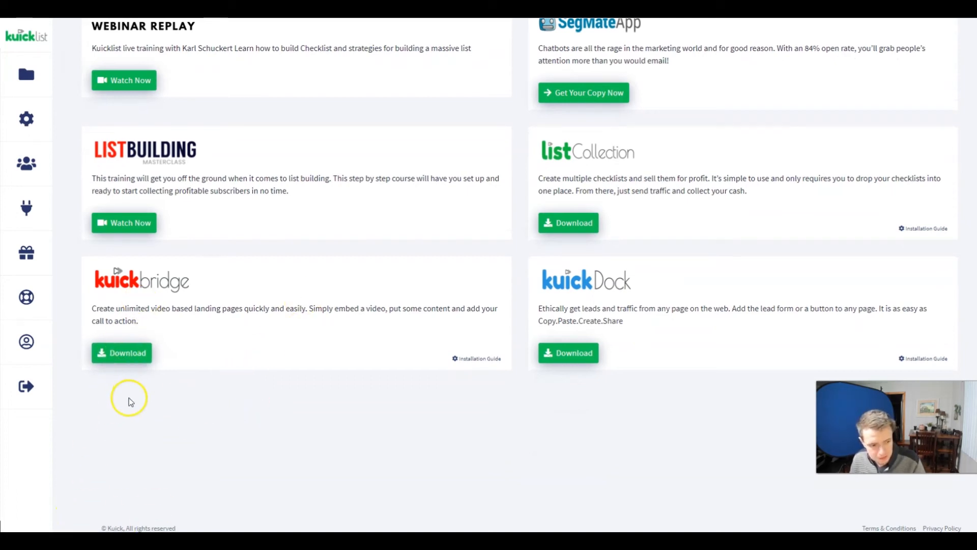
scroll(191, 417, up, 2)
scroll(186, 438, down, 2)
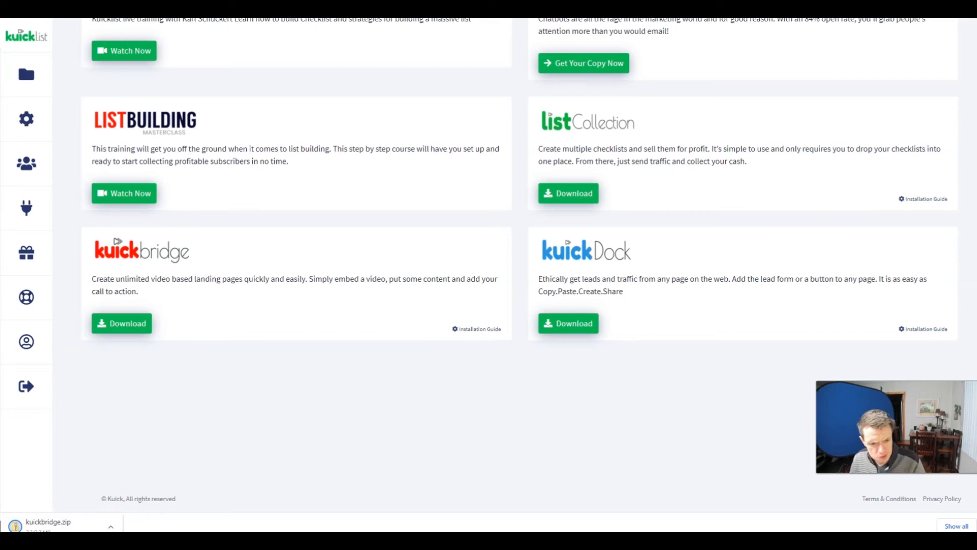
Step: Download the listCollection and kuickDock bonus packages
scroll(497, 353, up, 3)
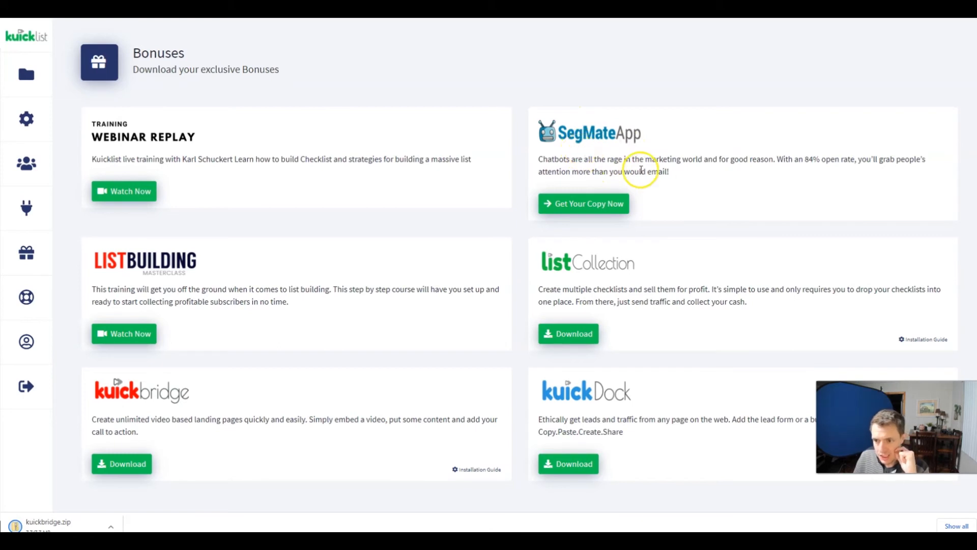
scroll(733, 152, down, 1)
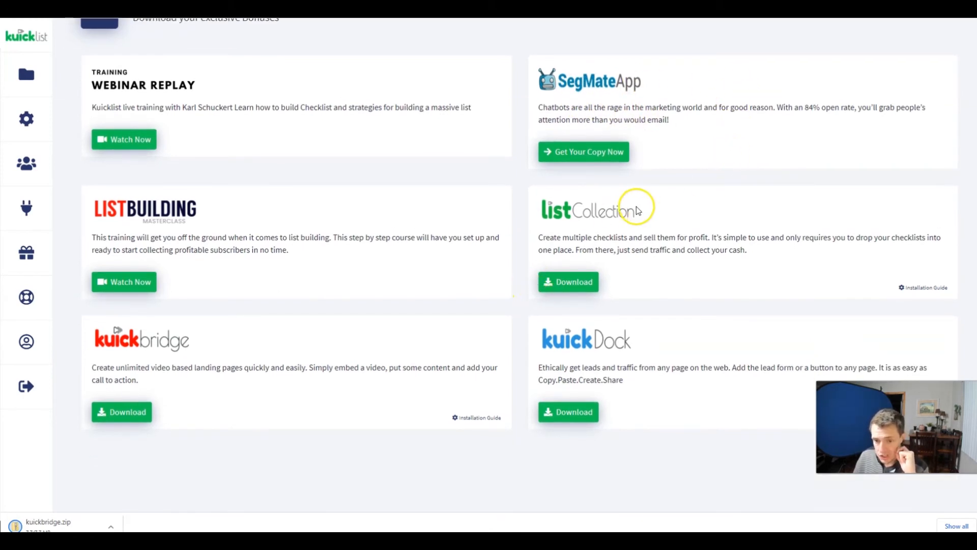
click(570, 282)
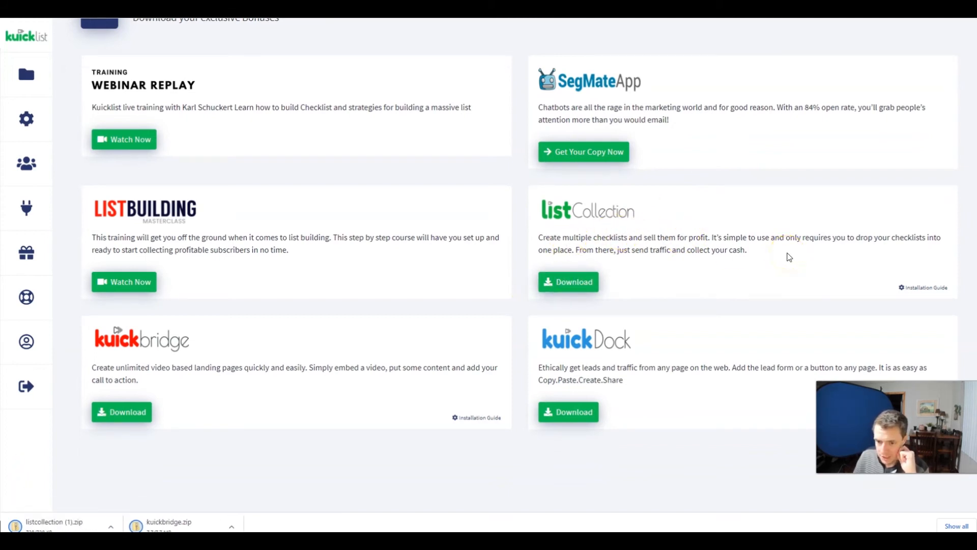
scroll(789, 257, down, 1)
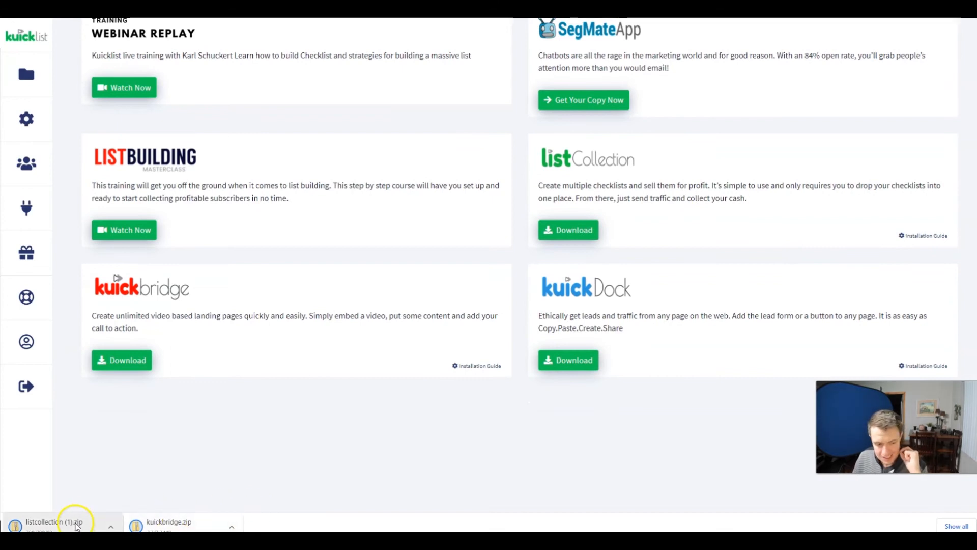
scroll(630, 285, down, 1)
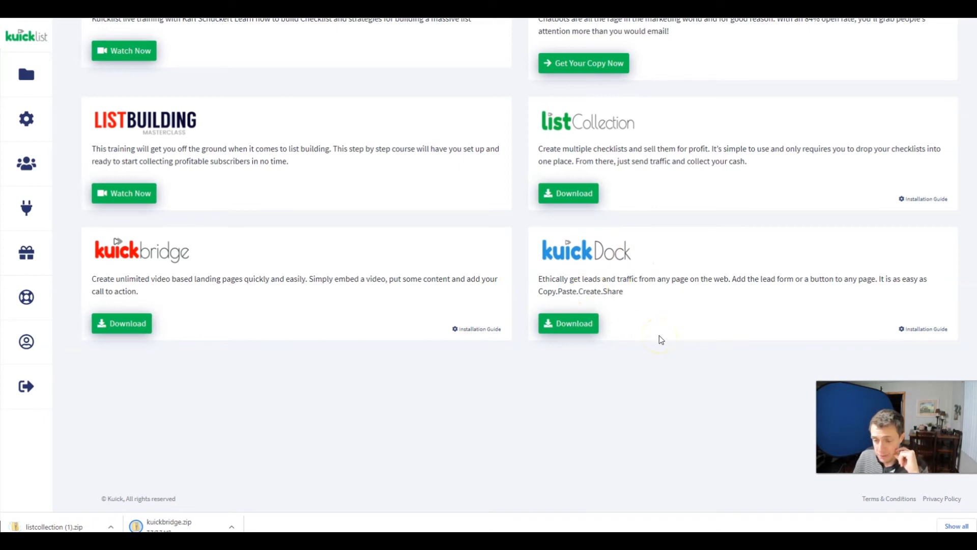
click(573, 324)
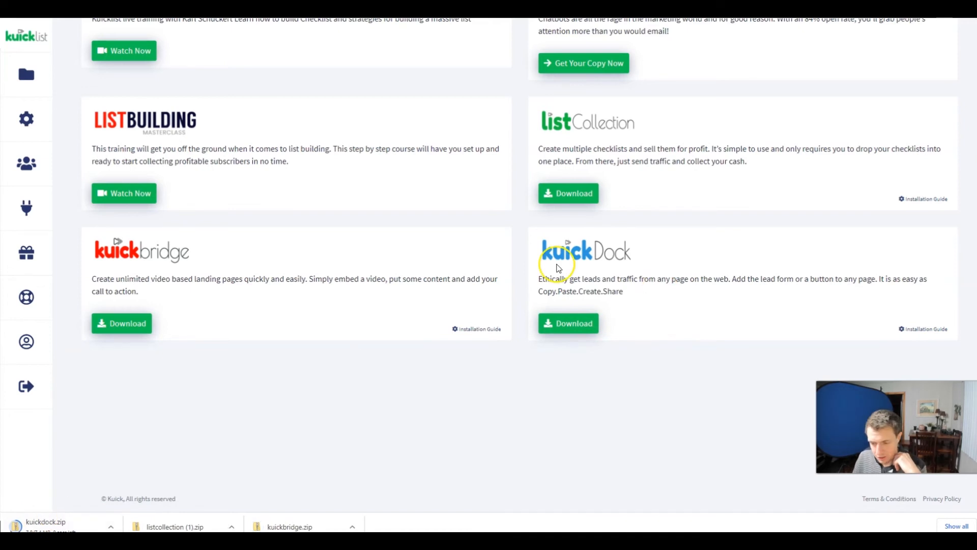
Step: Open the List Building Masterclass bonus and look through its Lead Magnet, Trending Topics and Build your Lead Magnet lessons
scroll(590, 346, up, 3)
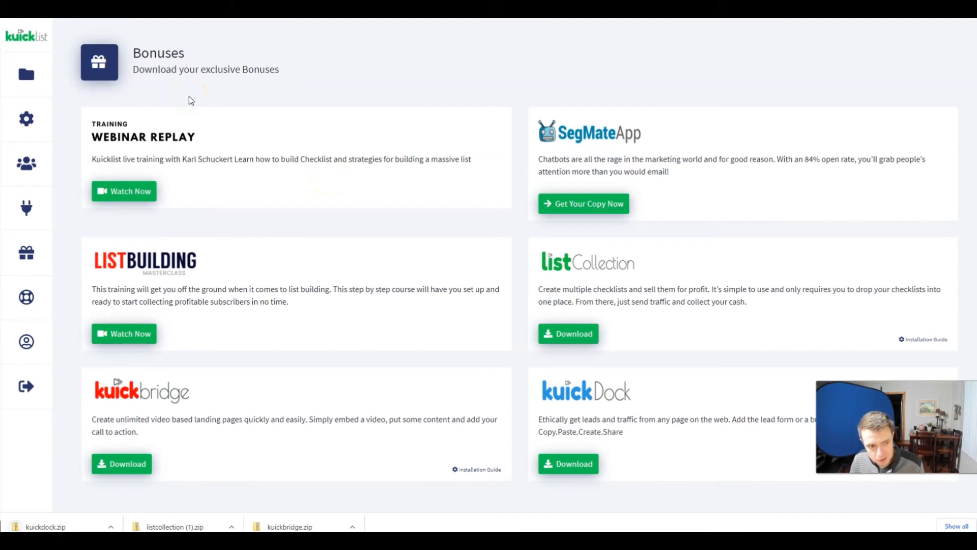
click(146, 338)
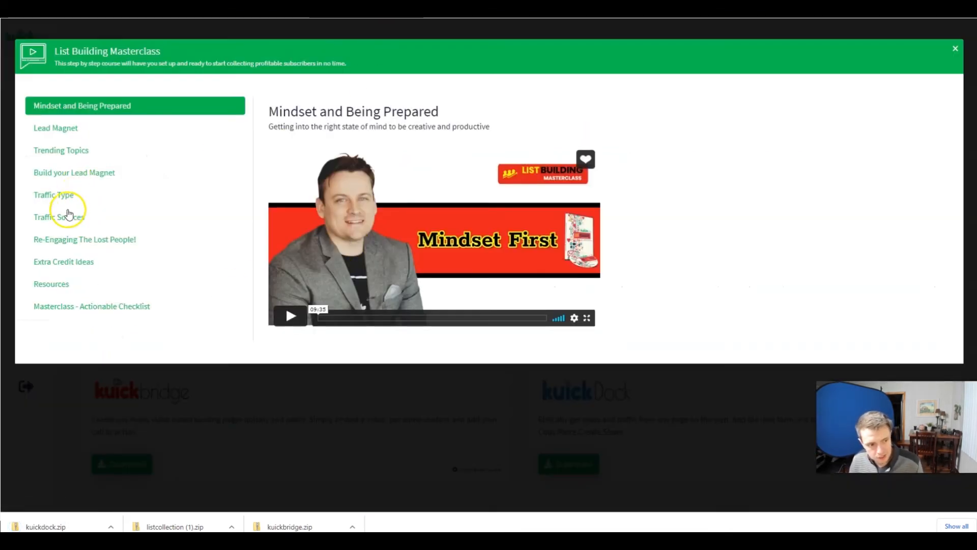
click(65, 129)
scroll(512, 229, down, 10)
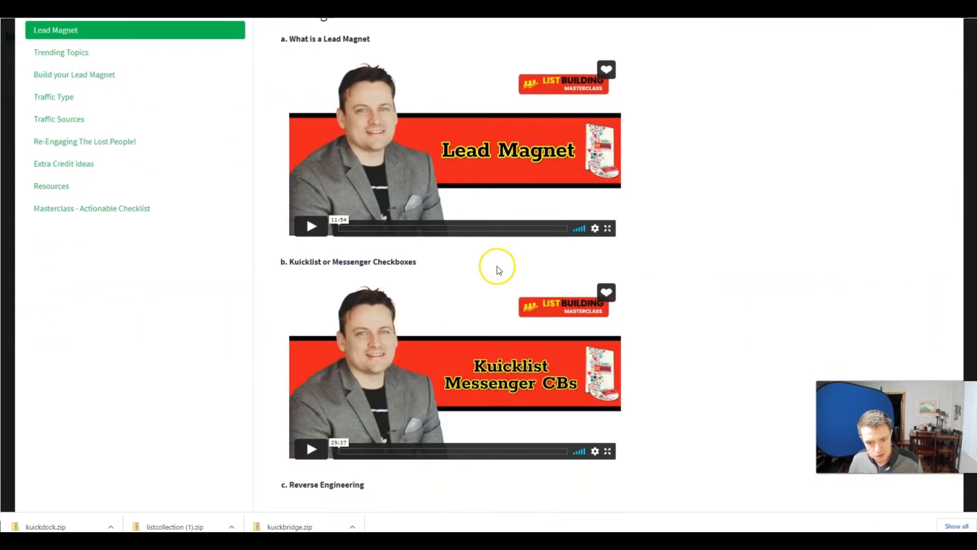
scroll(467, 305, up, 10)
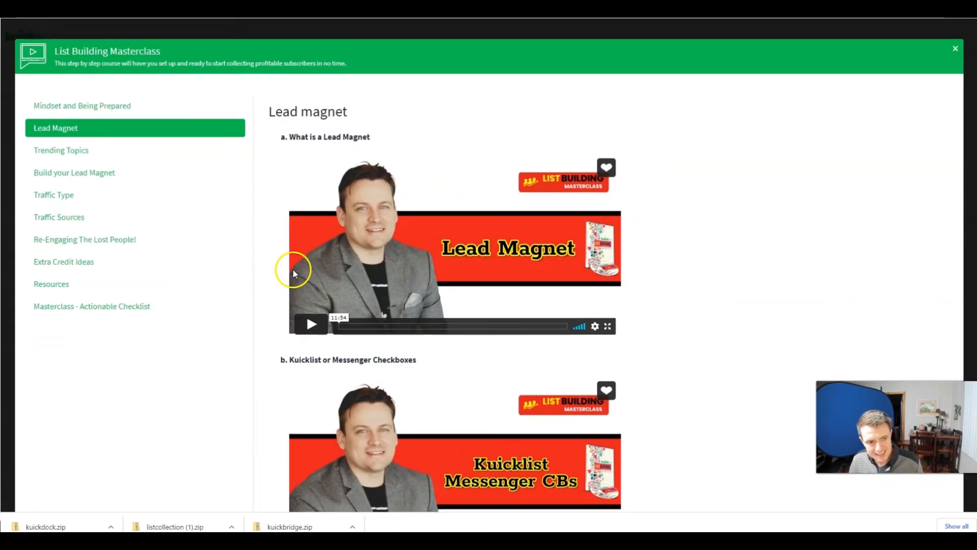
click(72, 152)
click(82, 174)
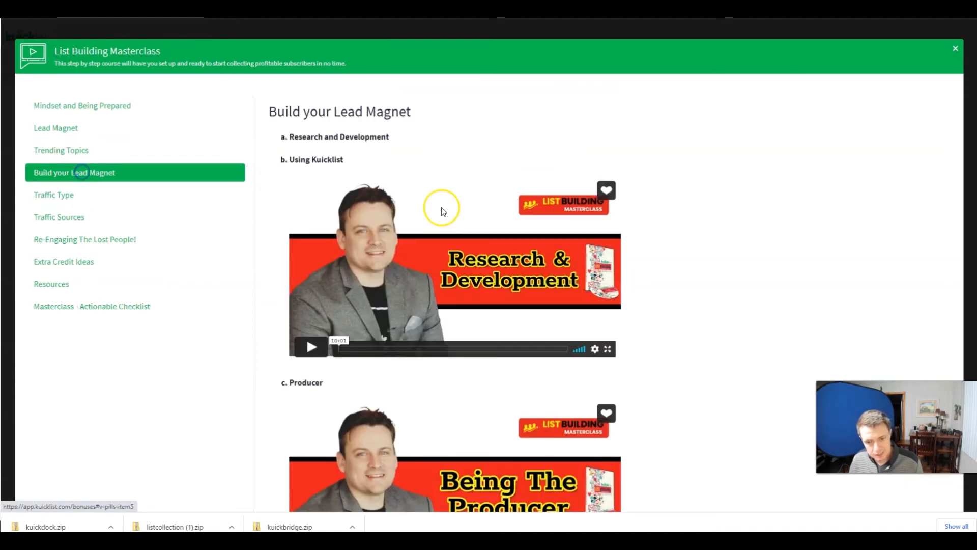
scroll(443, 213, down, 3)
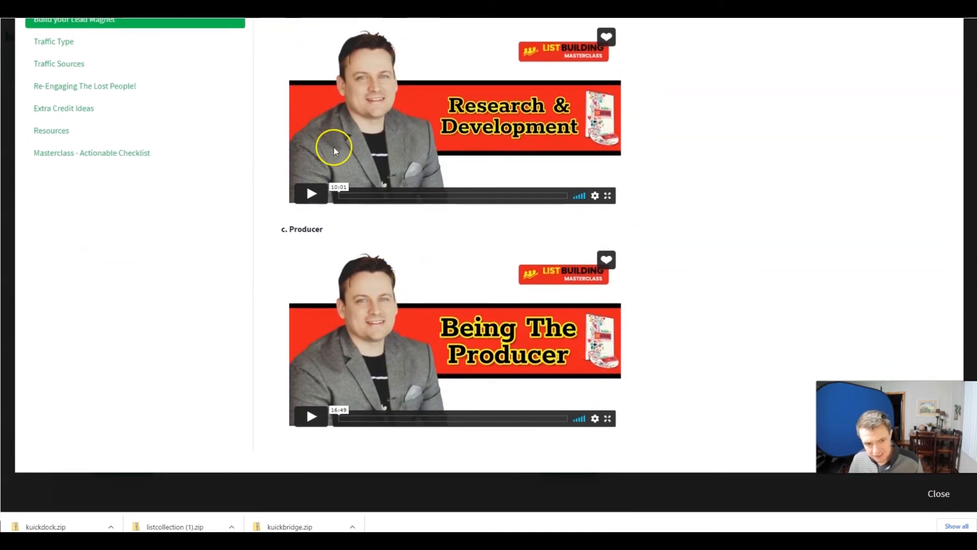
scroll(335, 151, up, 3)
Step: Look through the masterclass's Traffic Type, Traffic Sources, Re-Engaging The Lost People!, Extra Credit Ideas and Resources sections
click(97, 194)
scroll(402, 232, down, 3)
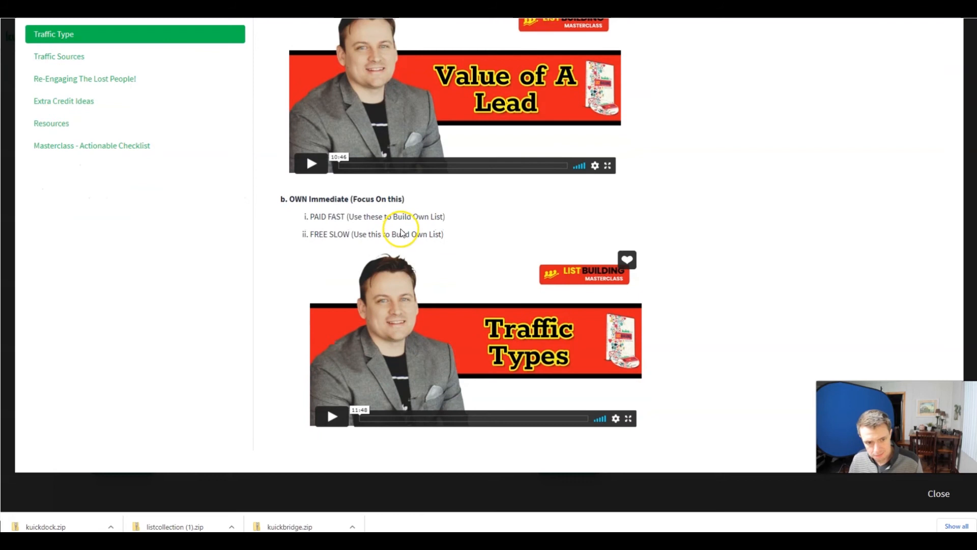
scroll(377, 322, up, 3)
click(91, 218)
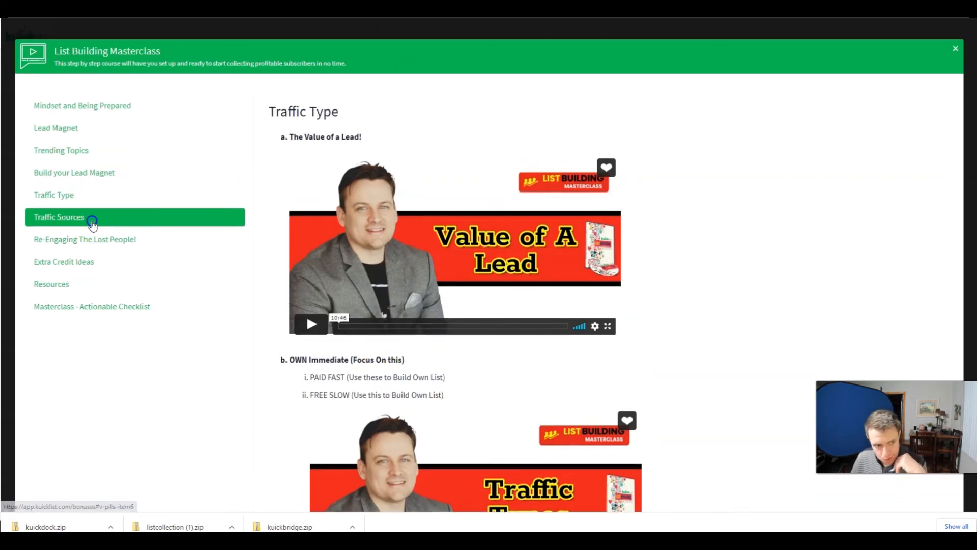
scroll(388, 285, down, 5)
scroll(388, 326, up, 5)
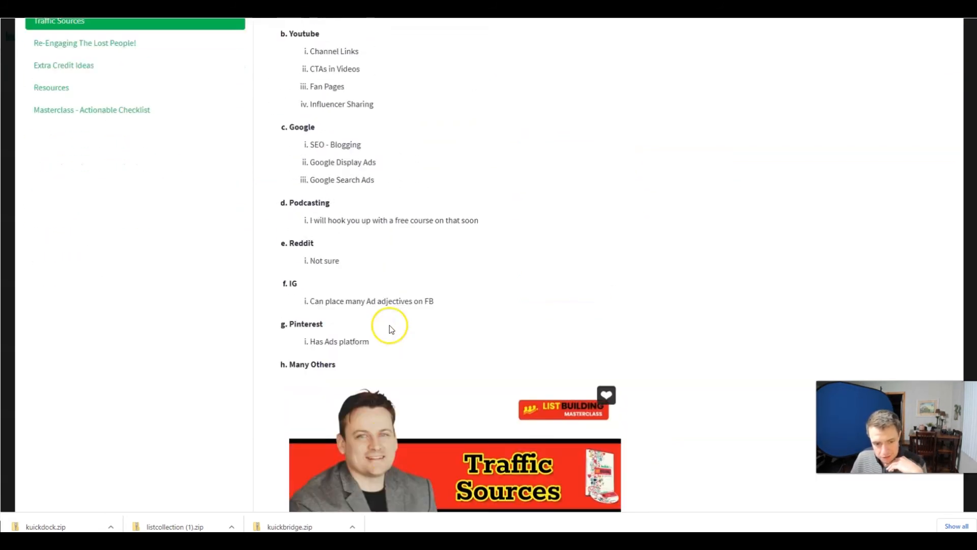
click(87, 220)
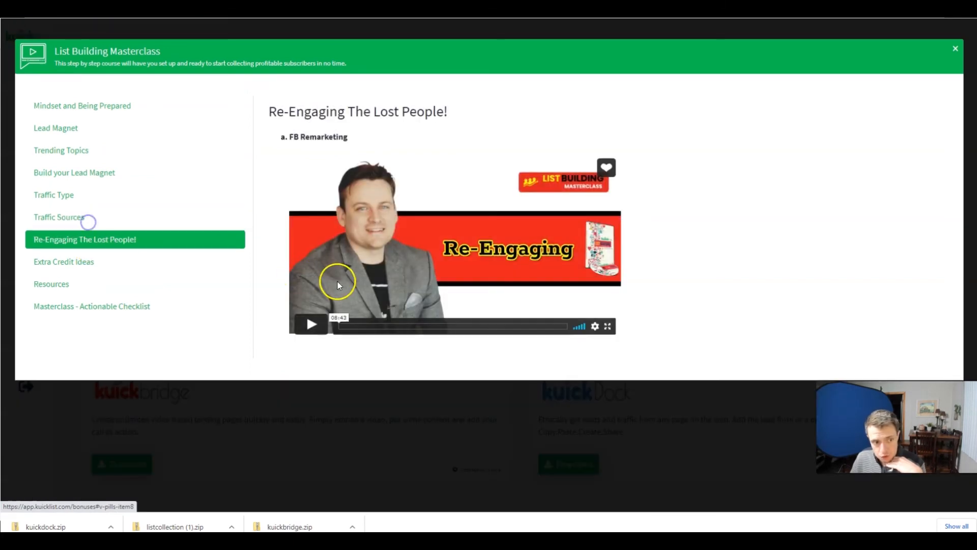
click(90, 262)
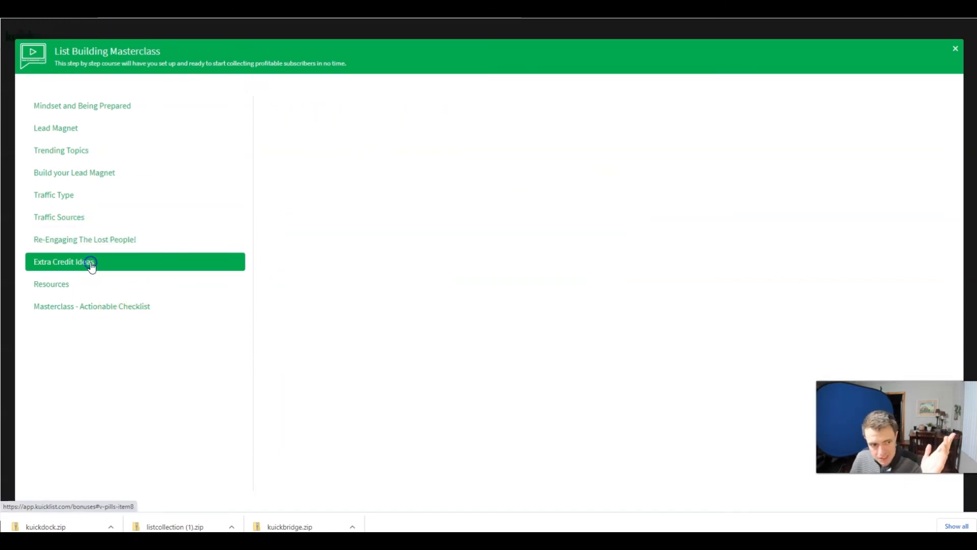
click(69, 244)
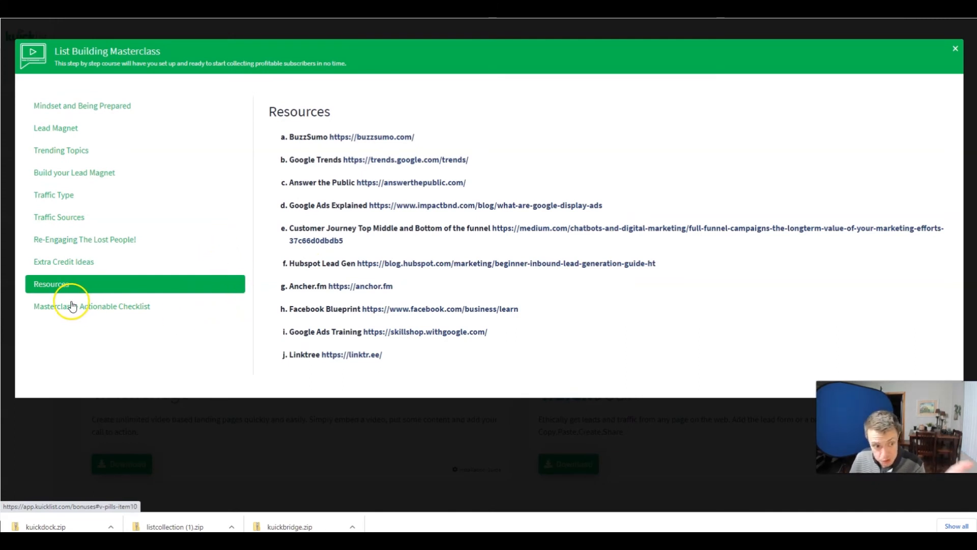
Step: Review the Masterclass - Actionable Checklist from start to end and close the masterclass
click(123, 308)
scroll(466, 310, down, 8)
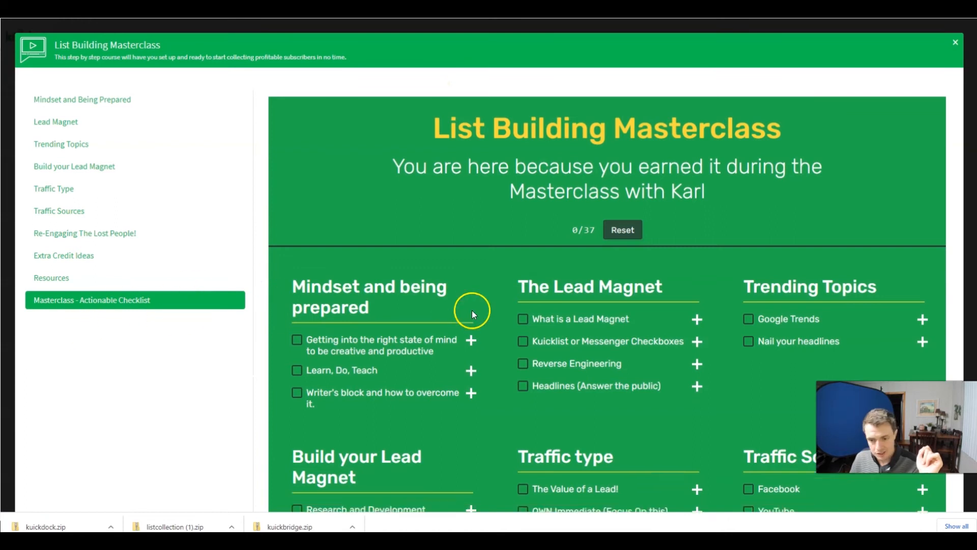
scroll(624, 437, down, 10)
scroll(624, 438, up, 17)
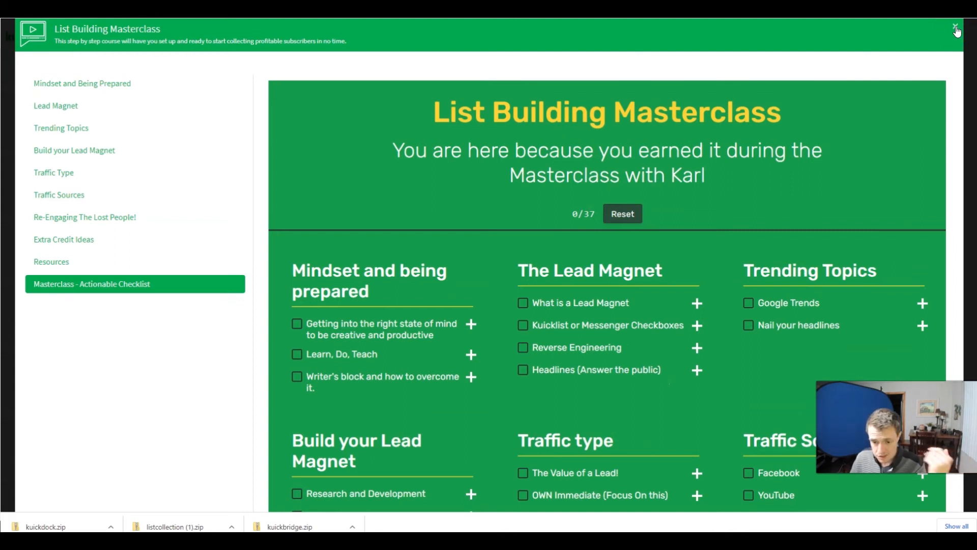
click(956, 32)
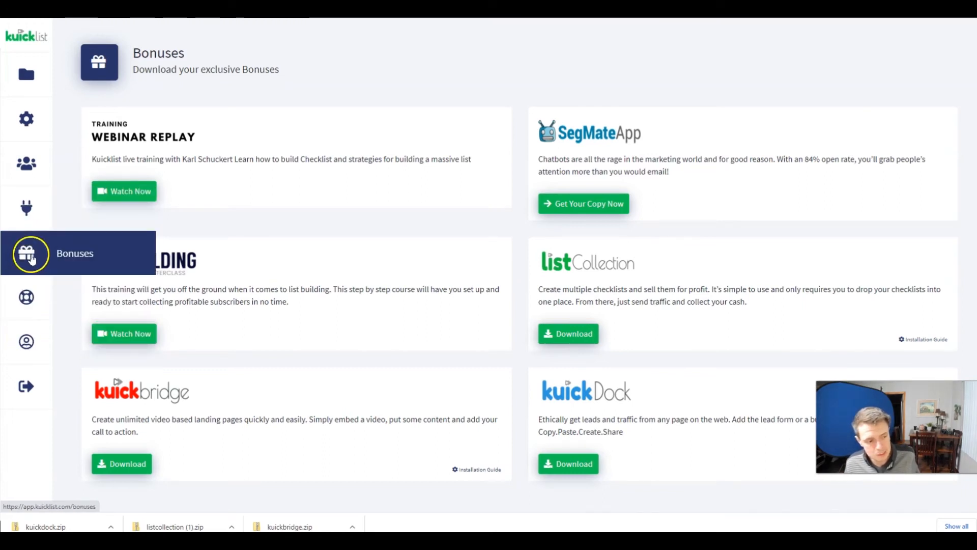
Step: Browse the help categories on the KuickList support site and return to the Folders overview
click(28, 298)
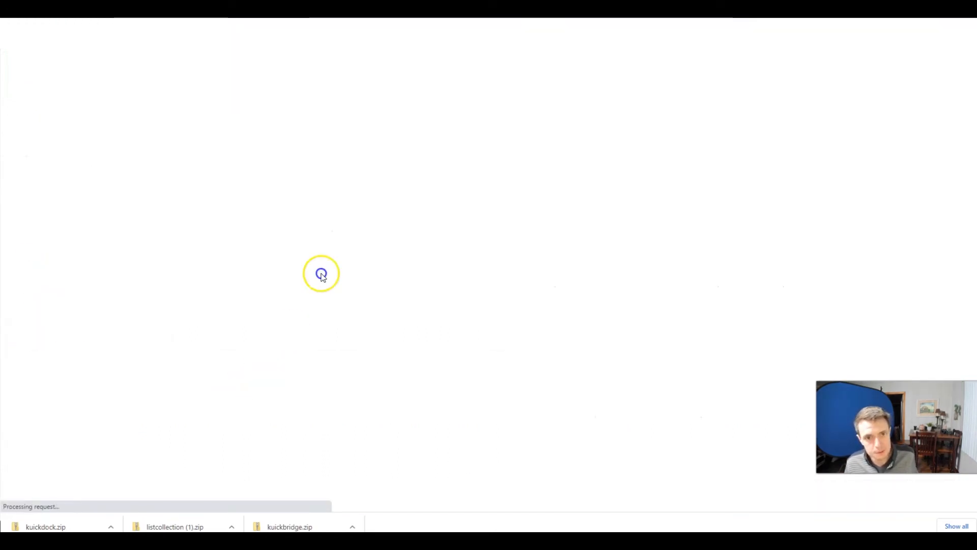
scroll(529, 314, down, 4)
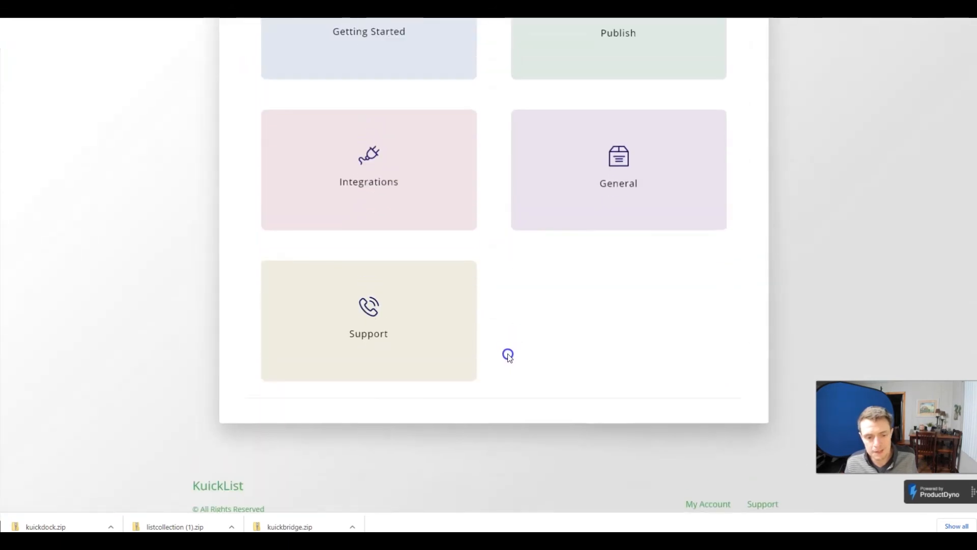
scroll(508, 353, up, 4)
click(28, 322)
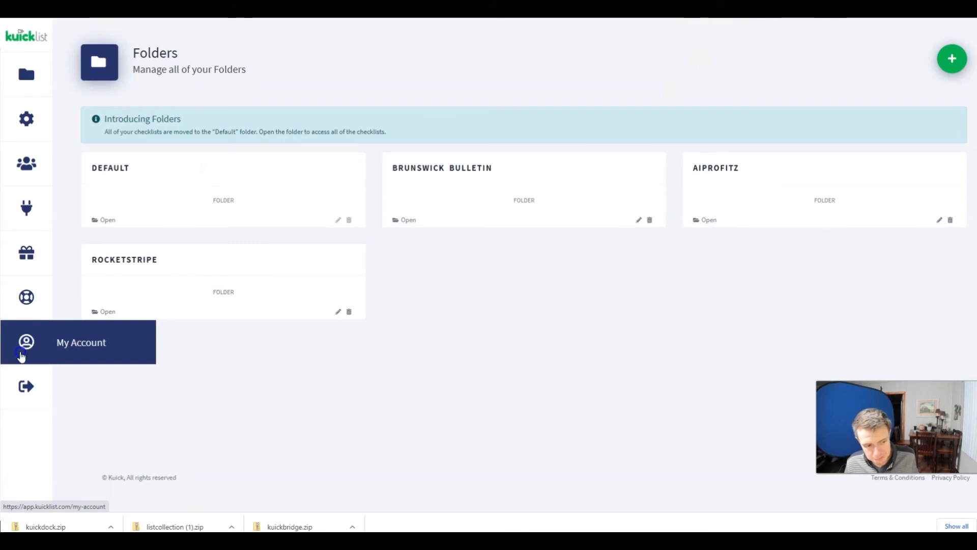
click(63, 395)
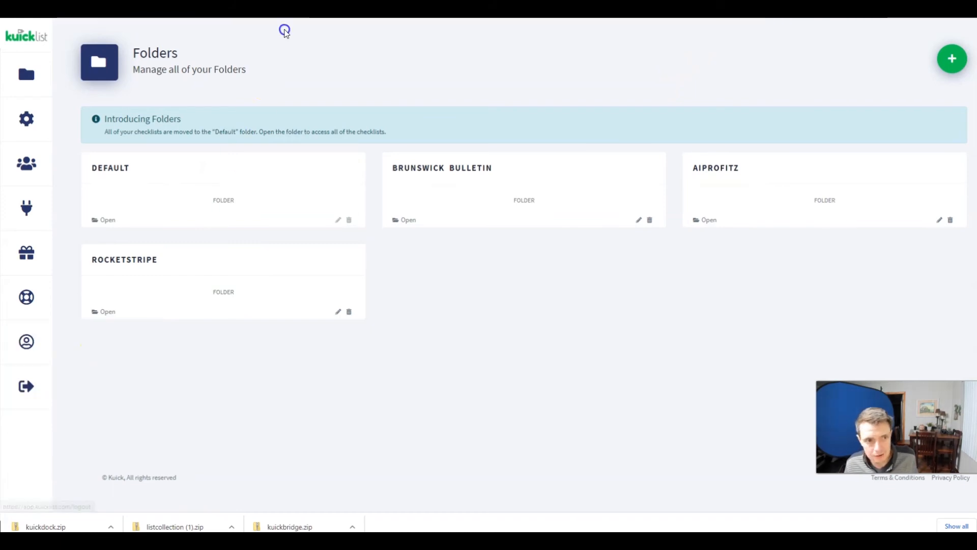